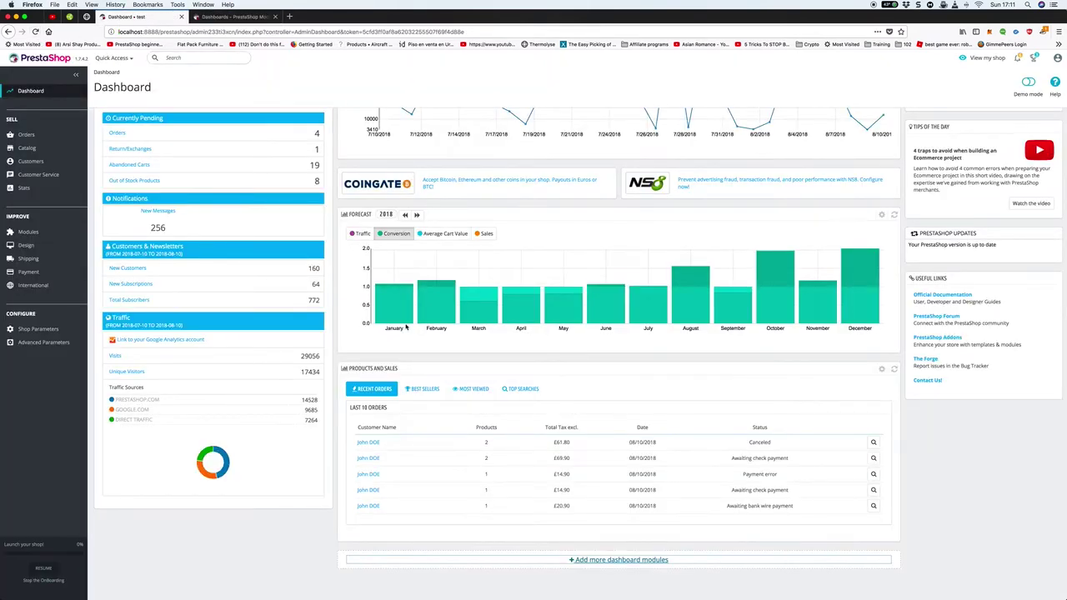
Examine the traffic sources listed under Traffic in the dashboard's activity overview
{"action": "scroll", "coordinate": [281, 349], "scroll_direction": "up", "scroll_amount": 2}
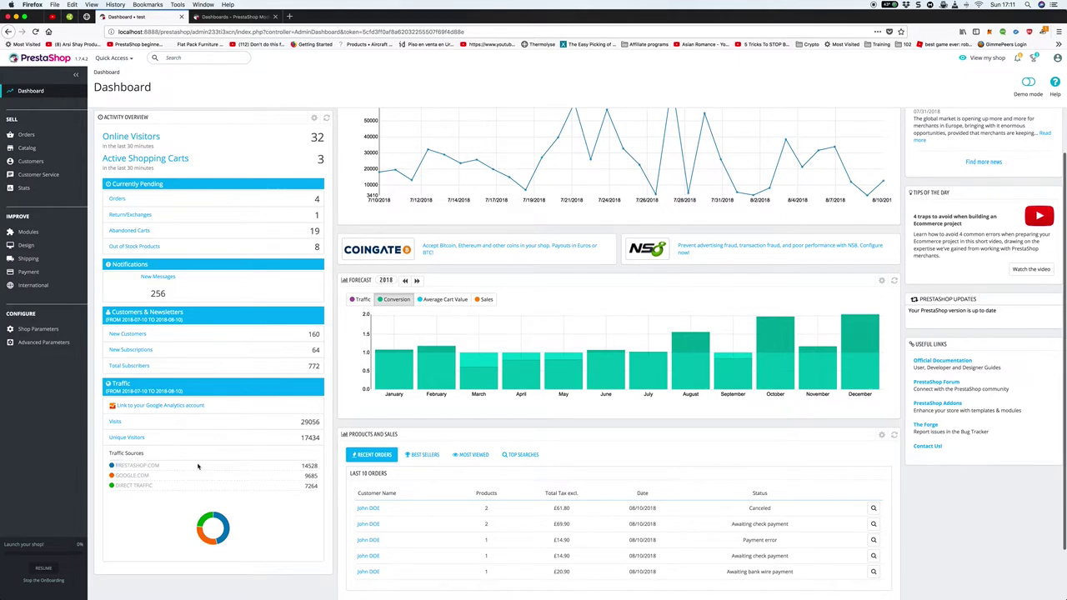
{"action": "left_click_drag", "start_coordinate": [116, 475], "coordinate": [187, 477]}
{"action": "left_click", "coordinate": [188, 477]}
{"action": "mouse_move", "coordinate": [161, 465]}
{"action": "left_mouse_down"}
{"action": "mouse_move", "coordinate": [364, 469]}
{"action": "mouse_move", "coordinate": [153, 469]}
{"action": "left_mouse_up"}
{"action": "double_click", "coordinate": [306, 477]}
{"action": "left_click", "coordinate": [310, 486]}
{"action": "double_click", "coordinate": [309, 486]}
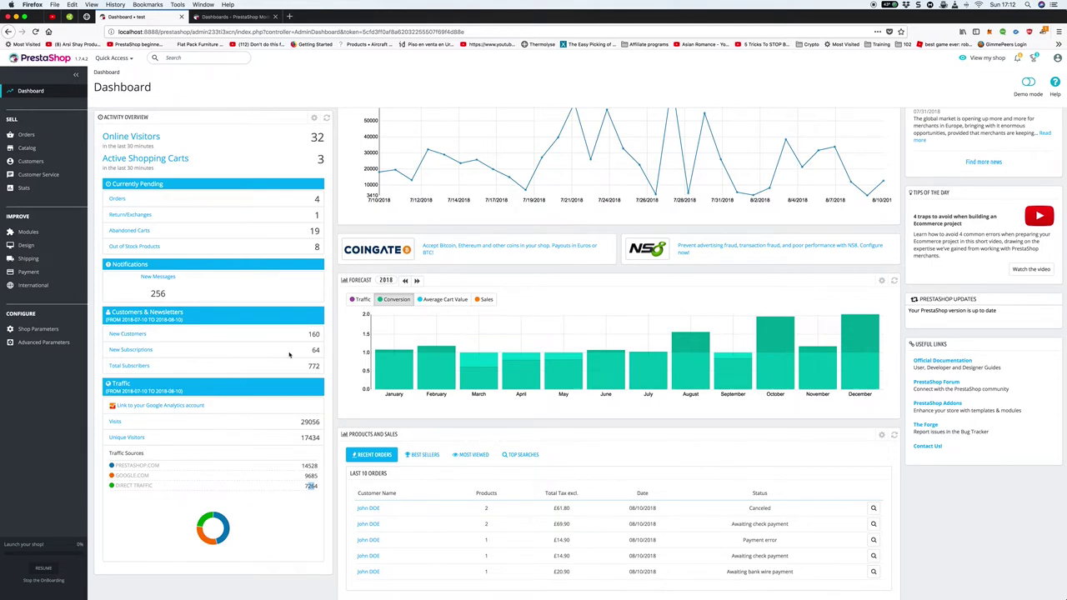
Review the dashboard's activity overview, including online visitors and abandoned carts, and look over the remaining dashboard blocks
{"action": "scroll", "coordinate": [241, 356], "scroll_direction": "up", "scroll_amount": 3}
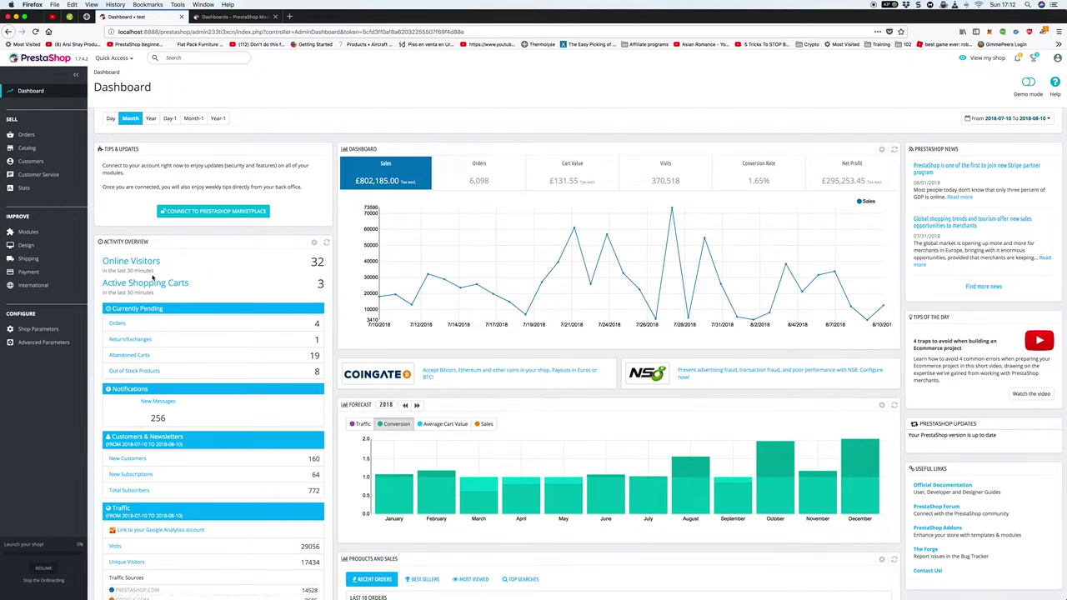
{"action": "left_click_drag", "start_coordinate": [156, 271], "coordinate": [124, 271]}
{"action": "left_click_drag", "start_coordinate": [306, 360], "coordinate": [321, 357]}
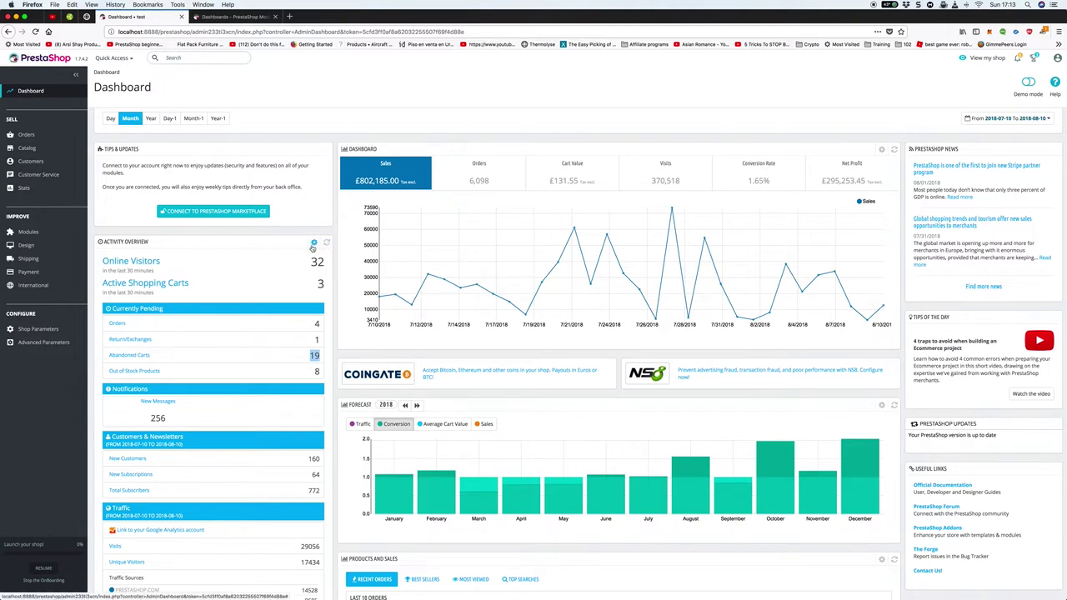
{"action": "scroll", "coordinate": [177, 251], "scroll_direction": "up", "scroll_amount": 1}
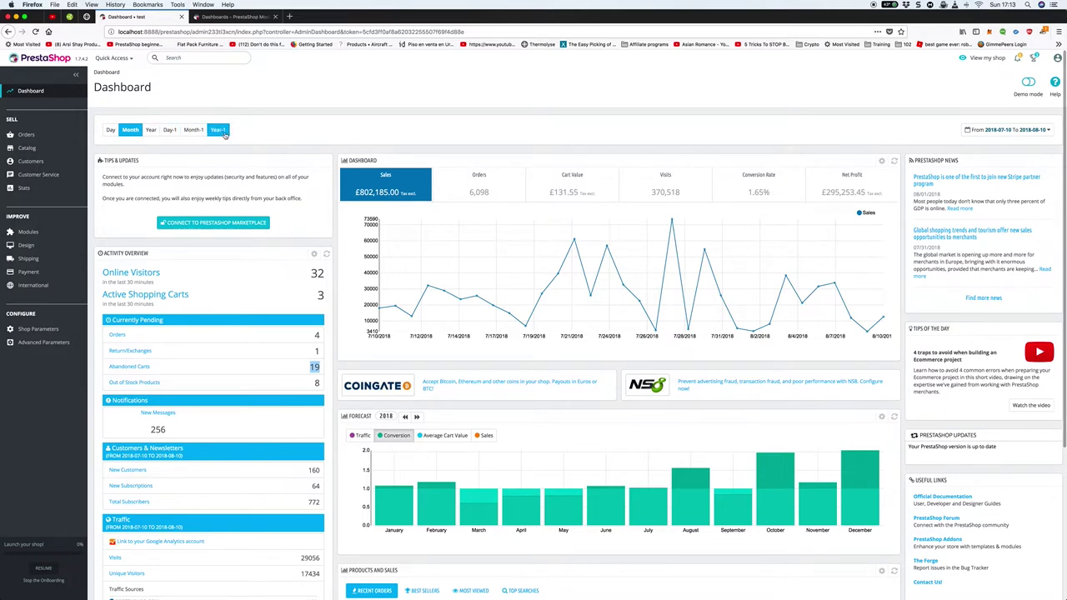
{"action": "scroll", "coordinate": [261, 152], "scroll_direction": "down", "scroll_amount": 5}
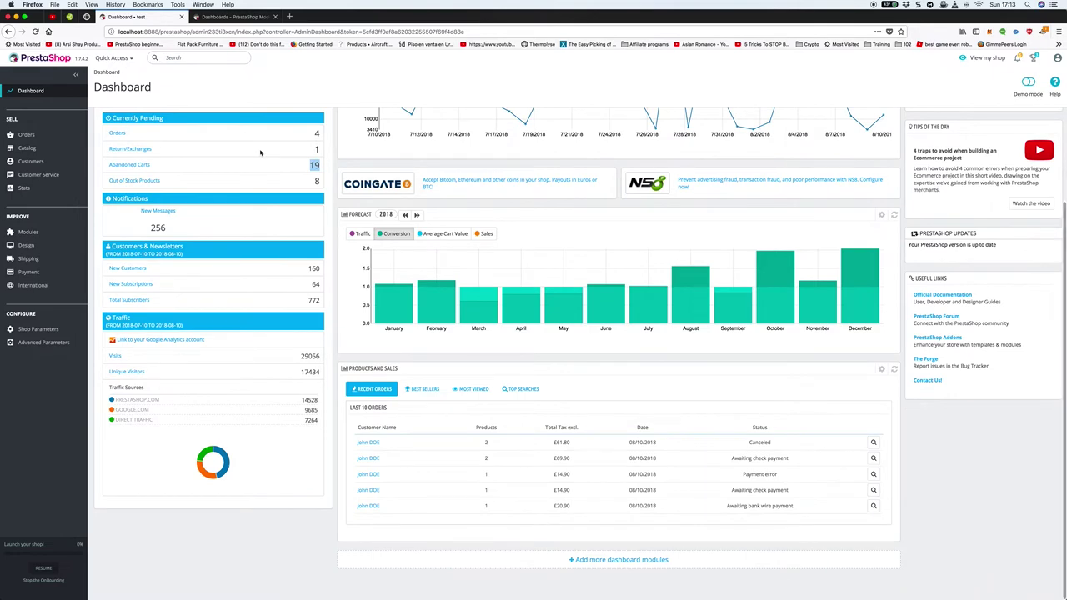
{"action": "scroll", "coordinate": [260, 152], "scroll_direction": "up", "scroll_amount": 5}
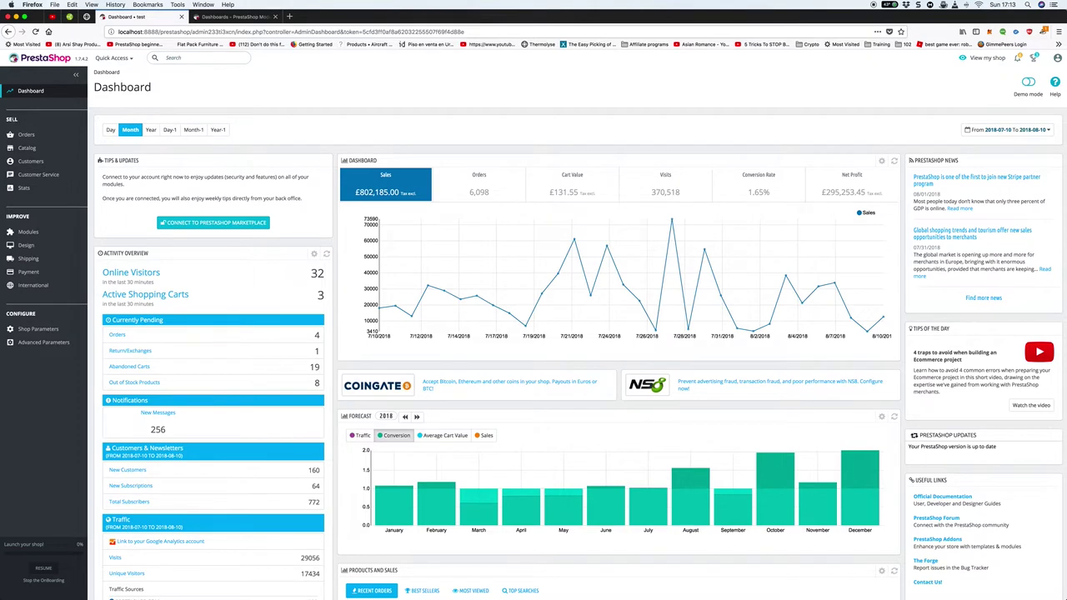
Open the orders list in a new browser tab and view the details of the most recent order
{"action": "right_click", "coordinate": [31, 135]}
{"action": "left_click", "coordinate": [71, 137]}
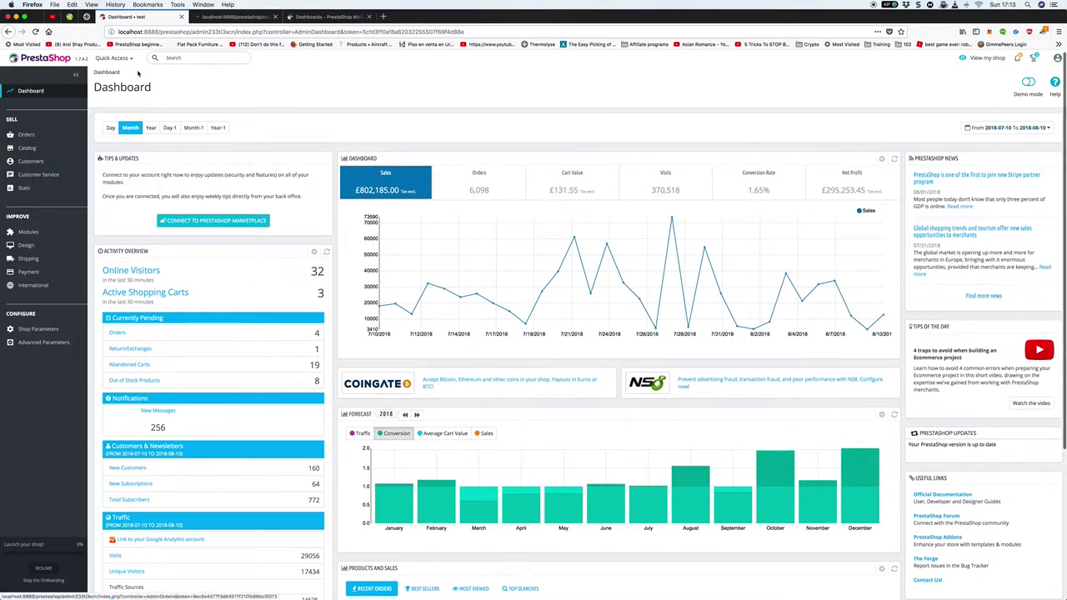
{"action": "left_click", "coordinate": [239, 17]}
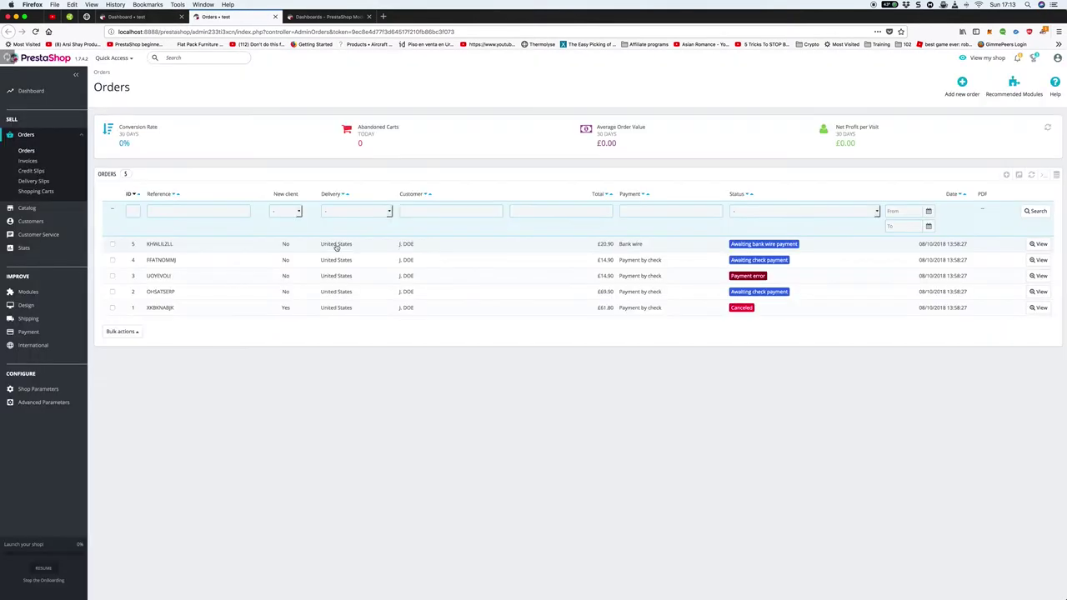
{"action": "left_click", "coordinate": [1038, 245]}
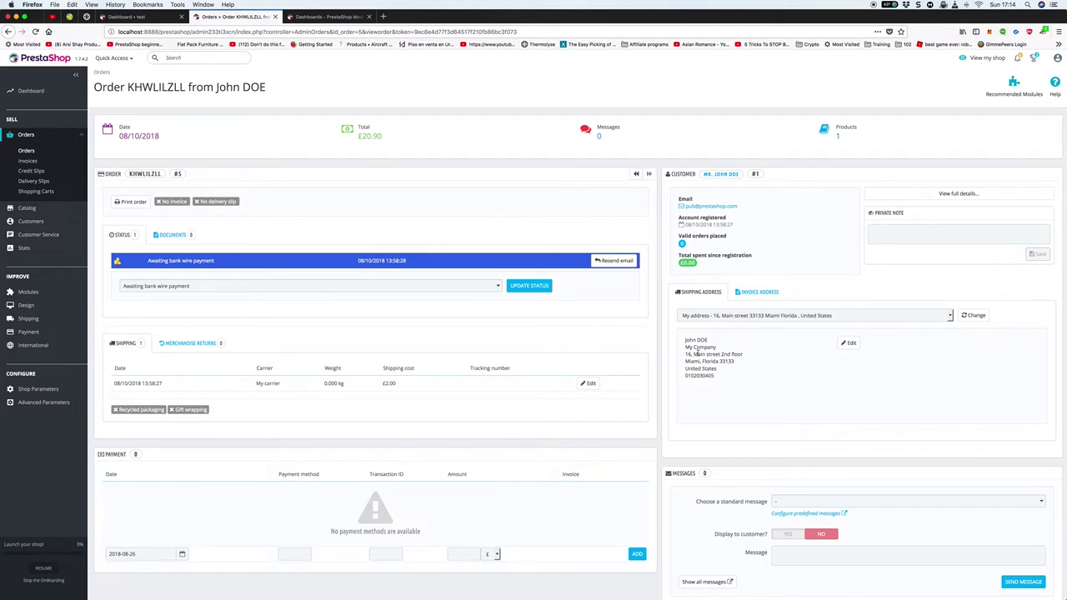
Review the order's status, shipping, payment and product sections, highlighting the customer's shipping address
{"action": "scroll", "coordinate": [697, 354], "scroll_direction": "down", "scroll_amount": 5}
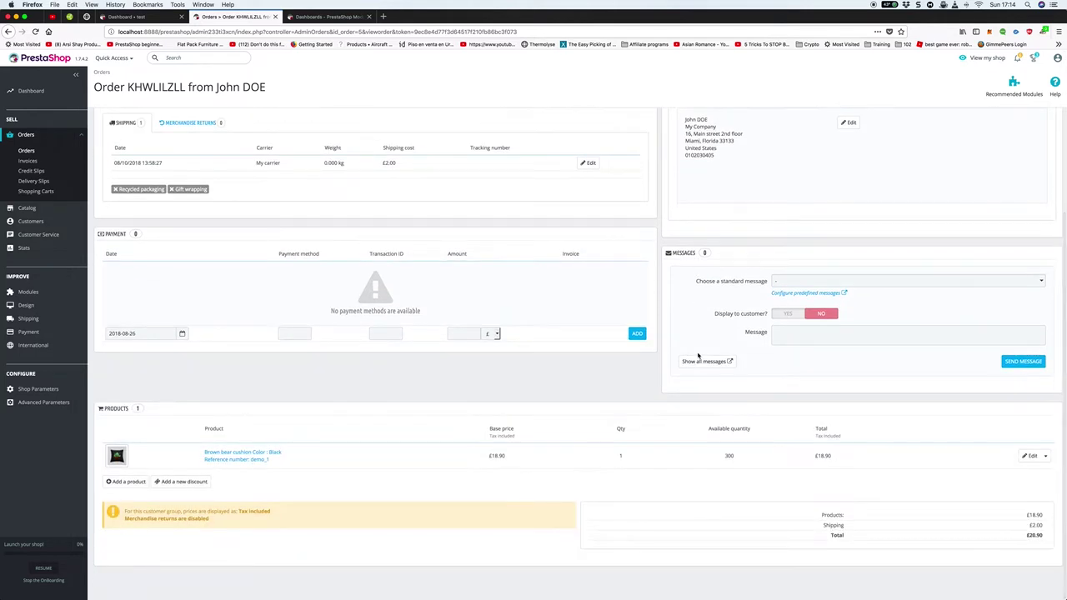
{"action": "scroll", "coordinate": [698, 356], "scroll_direction": "up", "scroll_amount": 3}
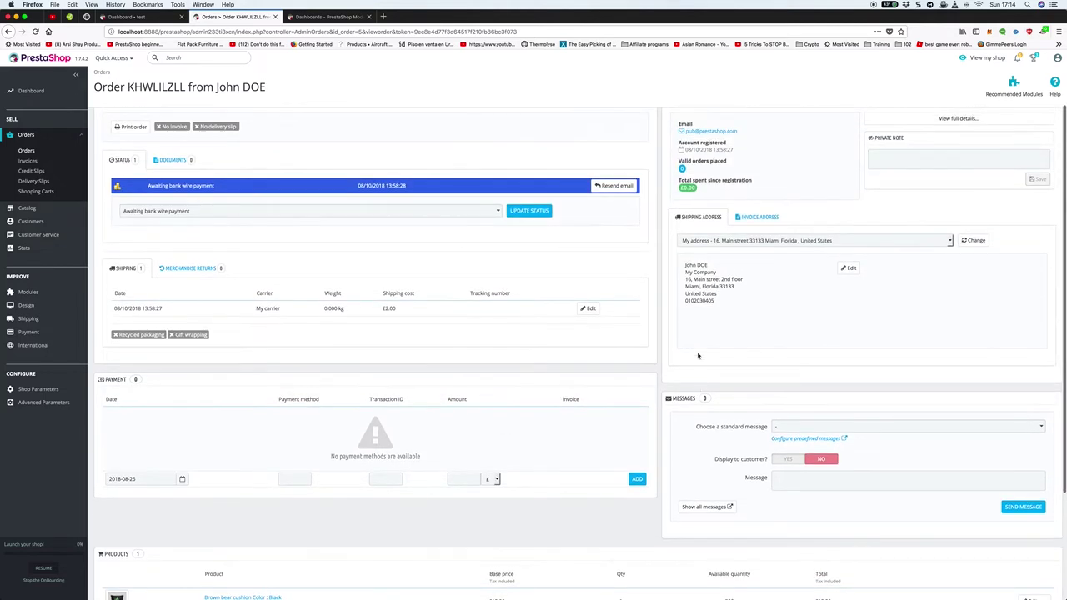
{"action": "scroll", "coordinate": [698, 356], "scroll_direction": "up", "scroll_amount": 2}
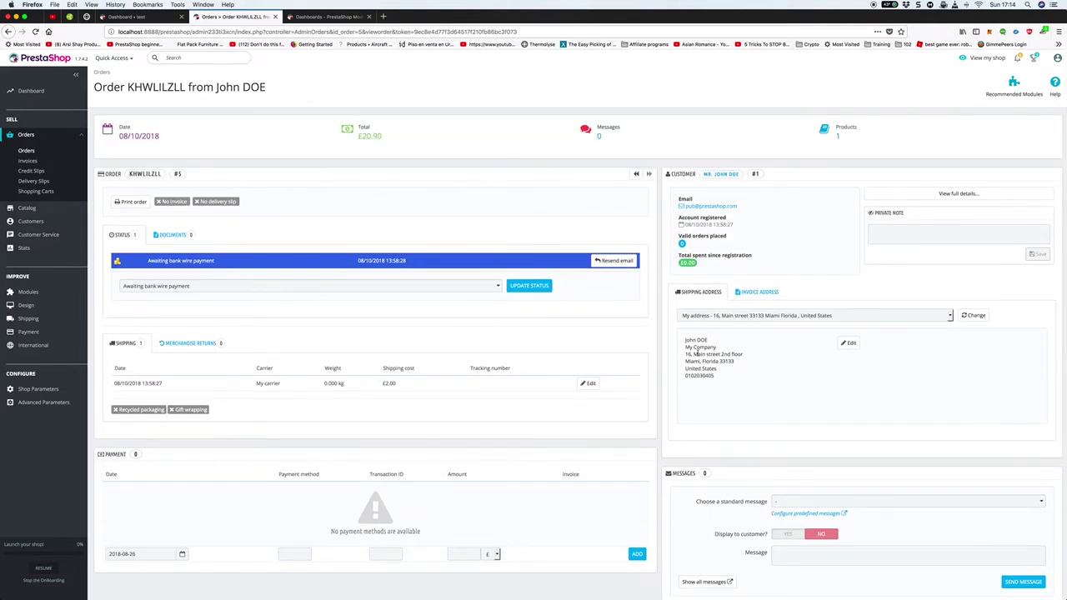
{"action": "left_click_drag", "start_coordinate": [716, 377], "coordinate": [686, 353]}
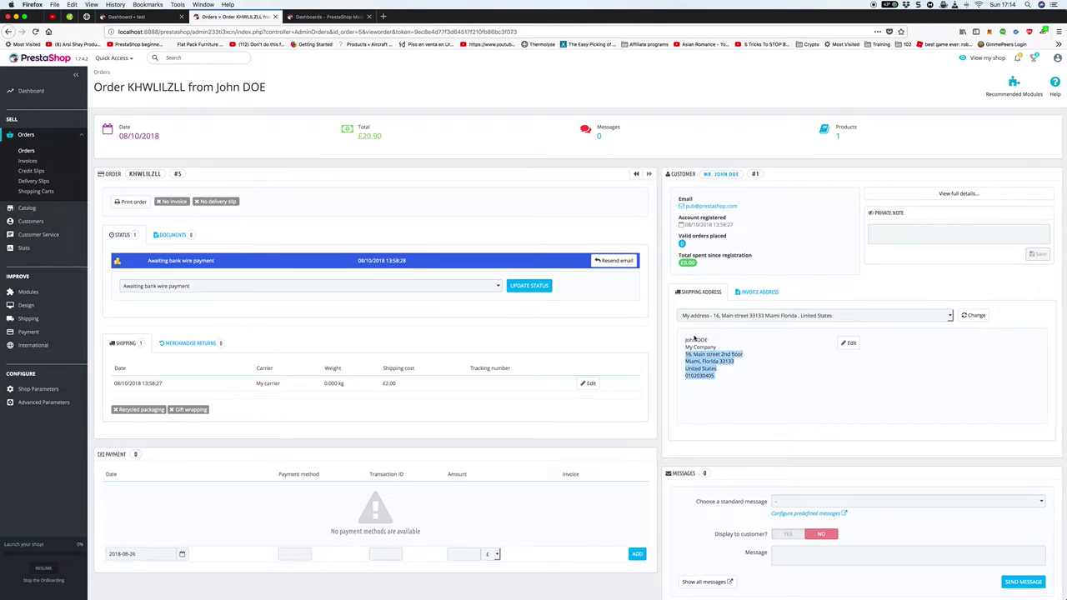
{"action": "scroll", "coordinate": [581, 319], "scroll_direction": "down", "scroll_amount": 1}
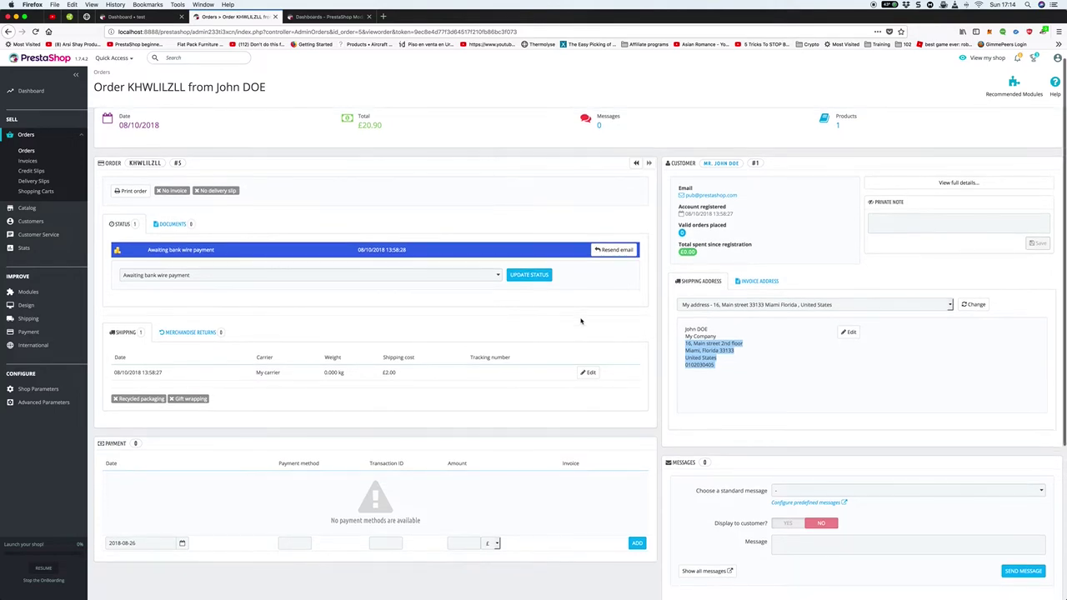
{"action": "scroll", "coordinate": [581, 321], "scroll_direction": "up", "scroll_amount": 1}
Compare the order's invoice address with its shipping address, ending on the shipping address
{"action": "left_click", "coordinate": [763, 292]}
{"action": "left_click", "coordinate": [709, 292]}
{"action": "left_click", "coordinate": [756, 292]}
{"action": "left_click", "coordinate": [690, 292]}
{"action": "left_click", "coordinate": [767, 292]}
{"action": "left_click", "coordinate": [707, 293]}
{"action": "left_click", "coordinate": [706, 296]}
{"action": "left_click", "coordinate": [783, 268]}
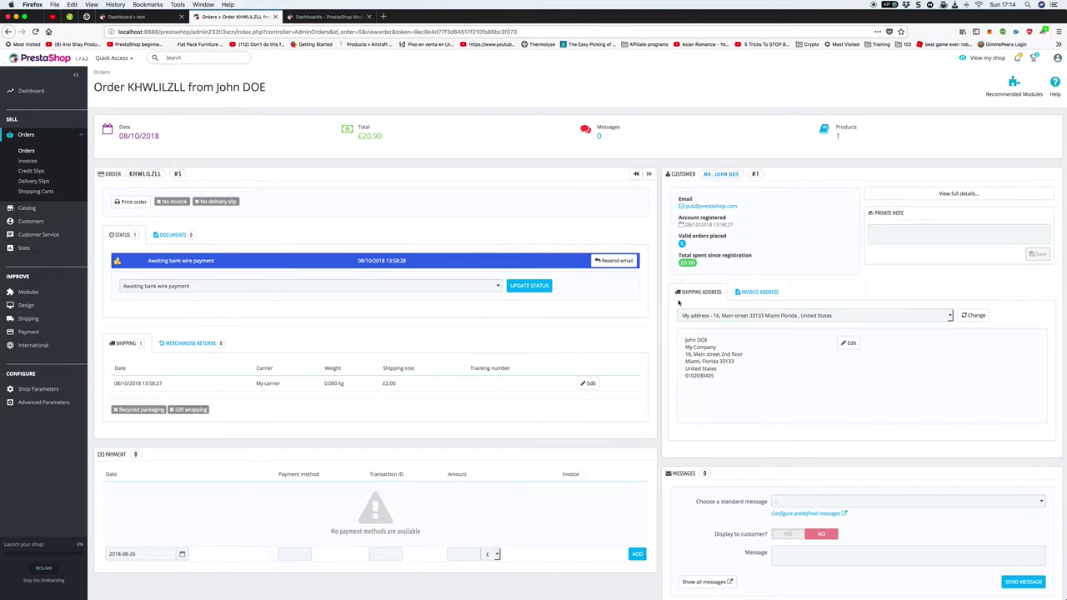
Highlight the order's reference code and look over its order and customer sections
{"action": "scroll", "coordinate": [656, 299], "scroll_direction": "down", "scroll_amount": 1}
{"action": "scroll", "coordinate": [163, 155], "scroll_direction": "up", "scroll_amount": 1}
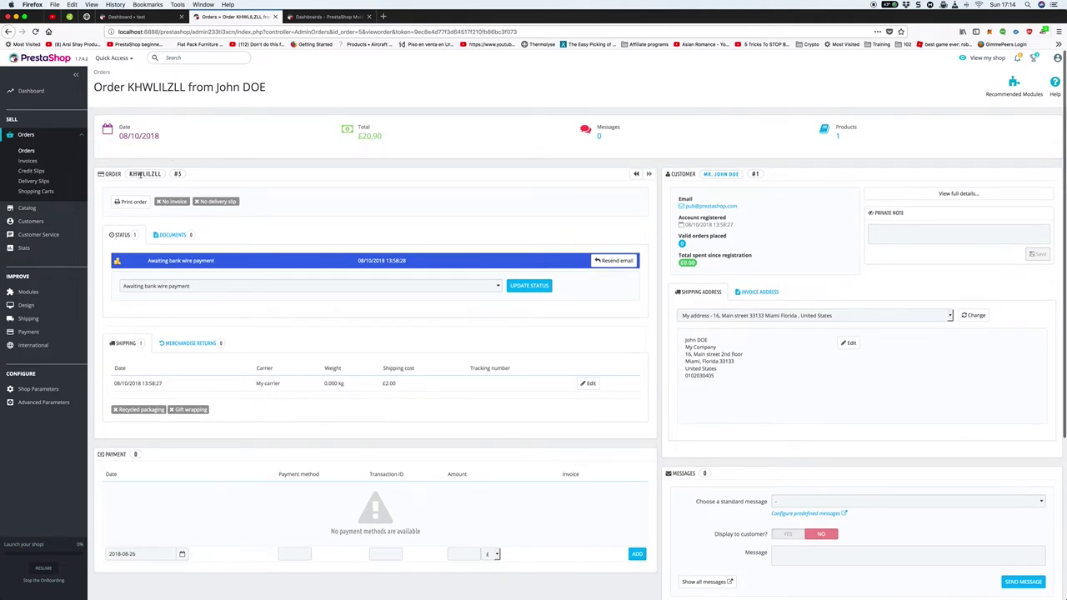
{"action": "left_click_drag", "start_coordinate": [130, 174], "coordinate": [165, 176]}
{"action": "left_click", "coordinate": [233, 182]}
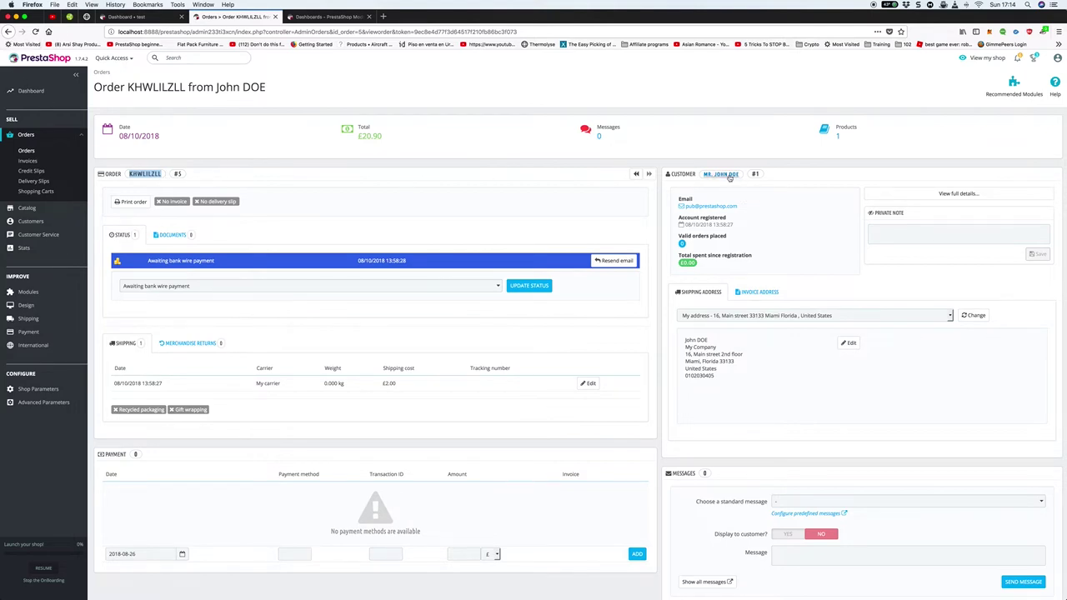
{"action": "scroll", "coordinate": [392, 215], "scroll_direction": "down", "scroll_amount": 1}
{"action": "scroll", "coordinate": [389, 215], "scroll_direction": "up", "scroll_amount": 1}
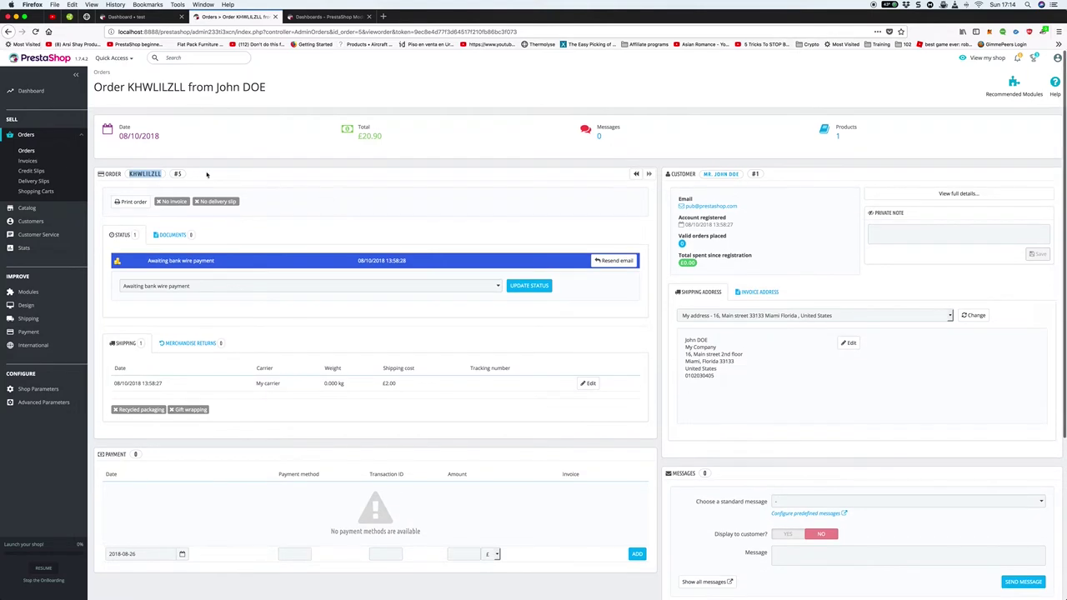
Open the Invoices page and review its order status filters and invoice options
{"action": "left_click", "coordinate": [28, 161]}
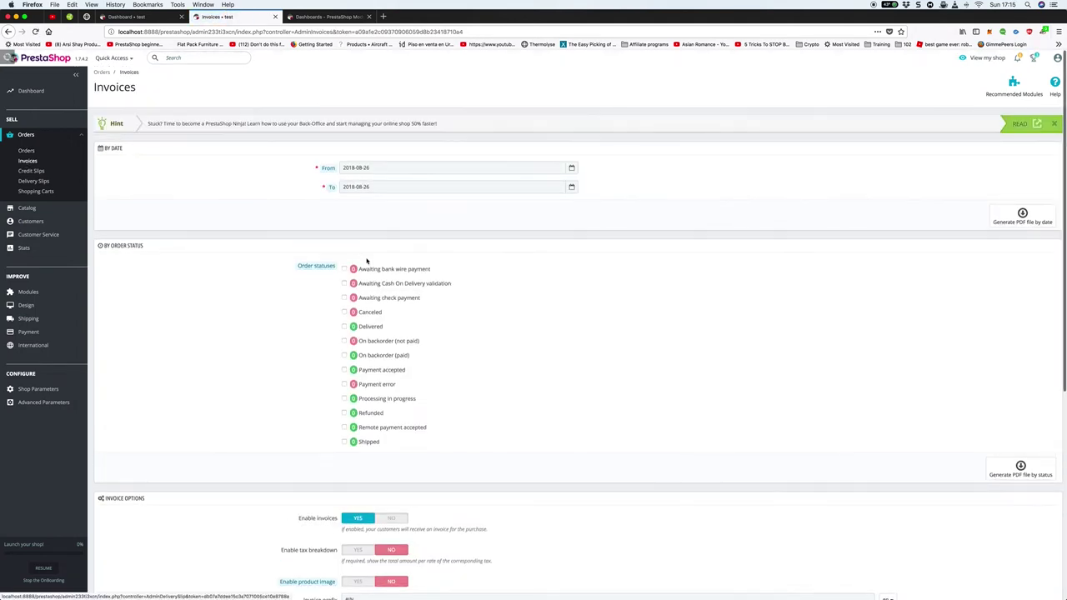
{"action": "scroll", "coordinate": [358, 263], "scroll_direction": "down", "scroll_amount": 8}
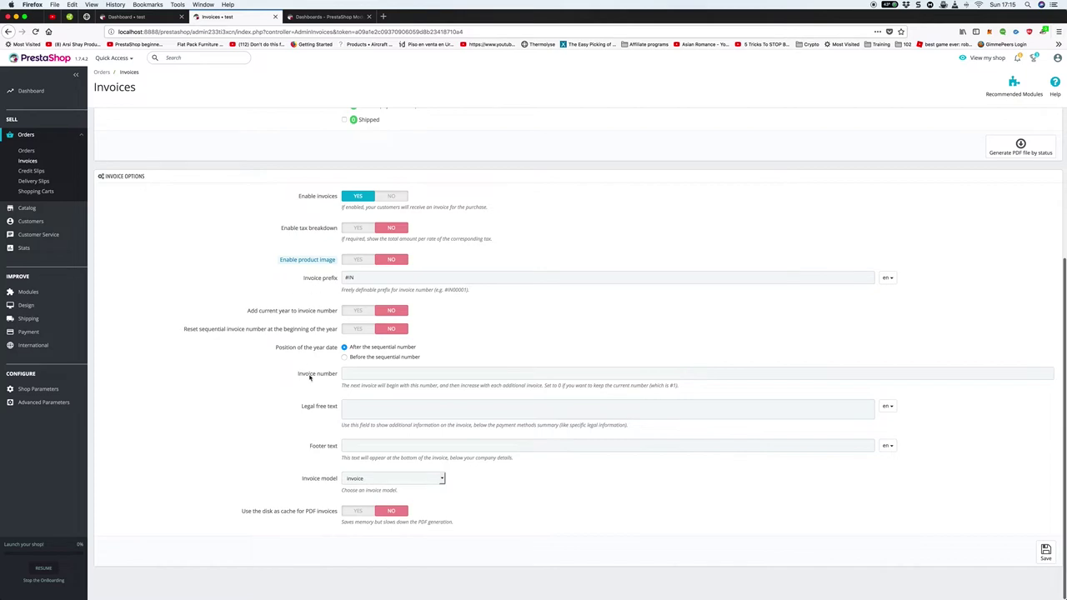
{"action": "scroll", "coordinate": [198, 353], "scroll_direction": "up", "scroll_amount": 2}
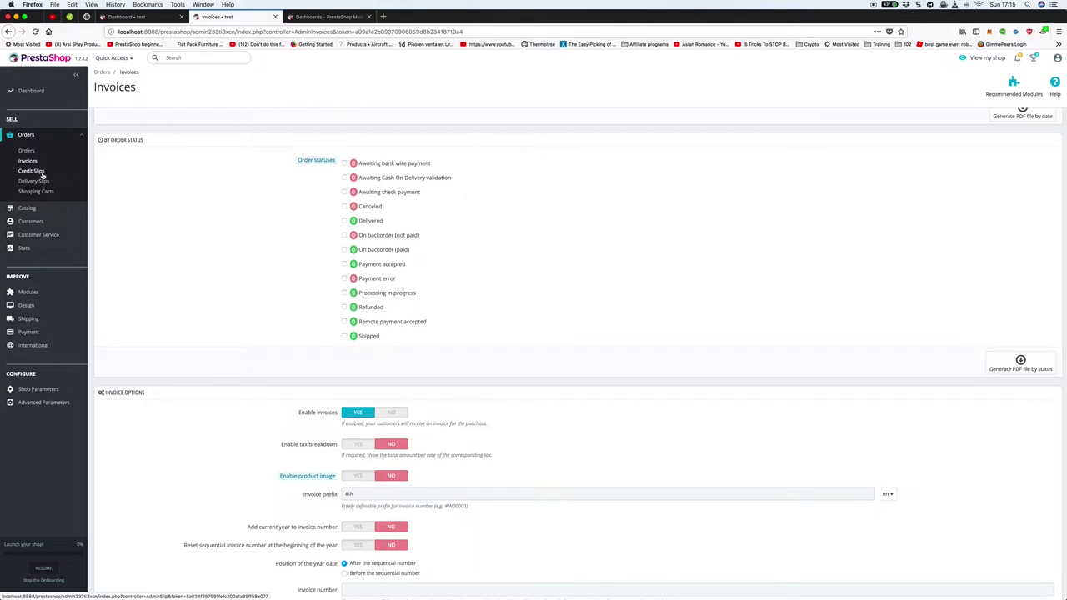
Check the Credit Slips page, and view the cart linked to the latest order from the Shopping Carts list
{"action": "left_click", "coordinate": [40, 172]}
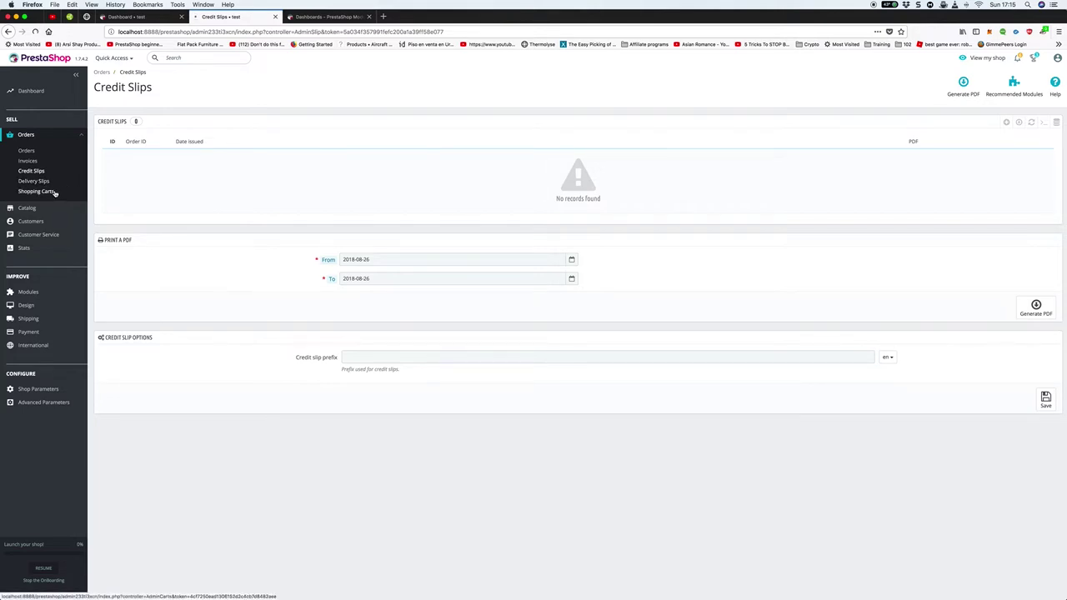
{"action": "left_click", "coordinate": [37, 192]}
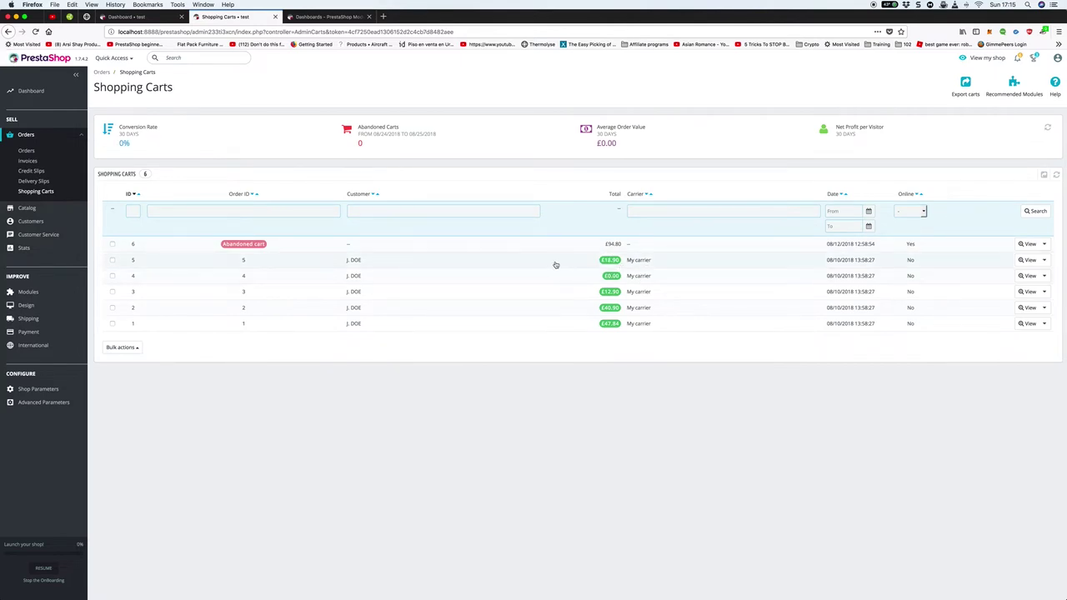
{"action": "left_click", "coordinate": [1034, 261]}
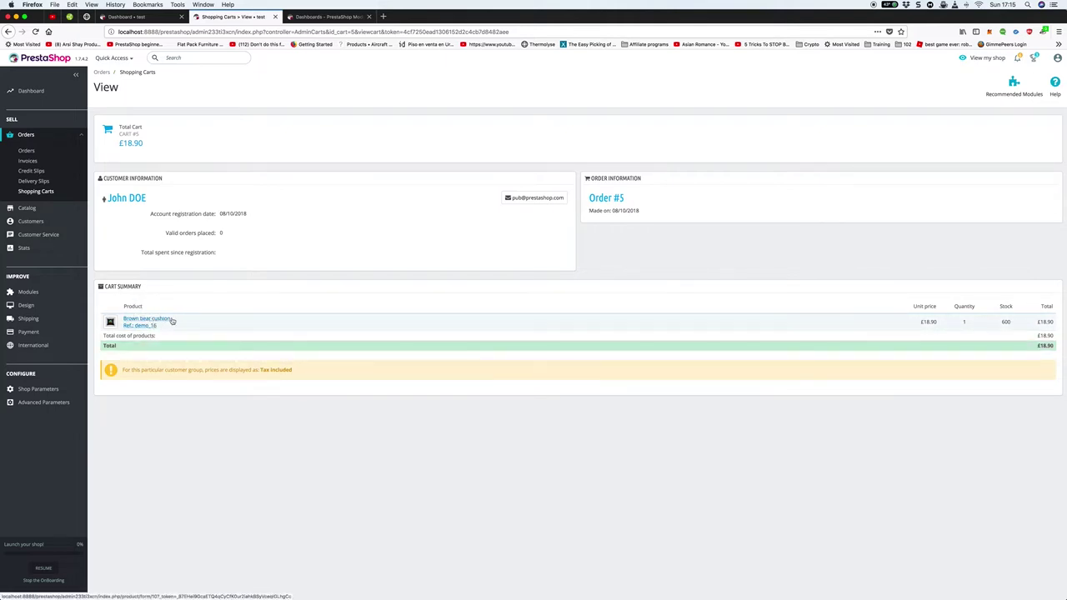
Open the catalog's product list and look over the product prices and quantities
{"action": "mouse_move", "coordinate": [48, 209]}
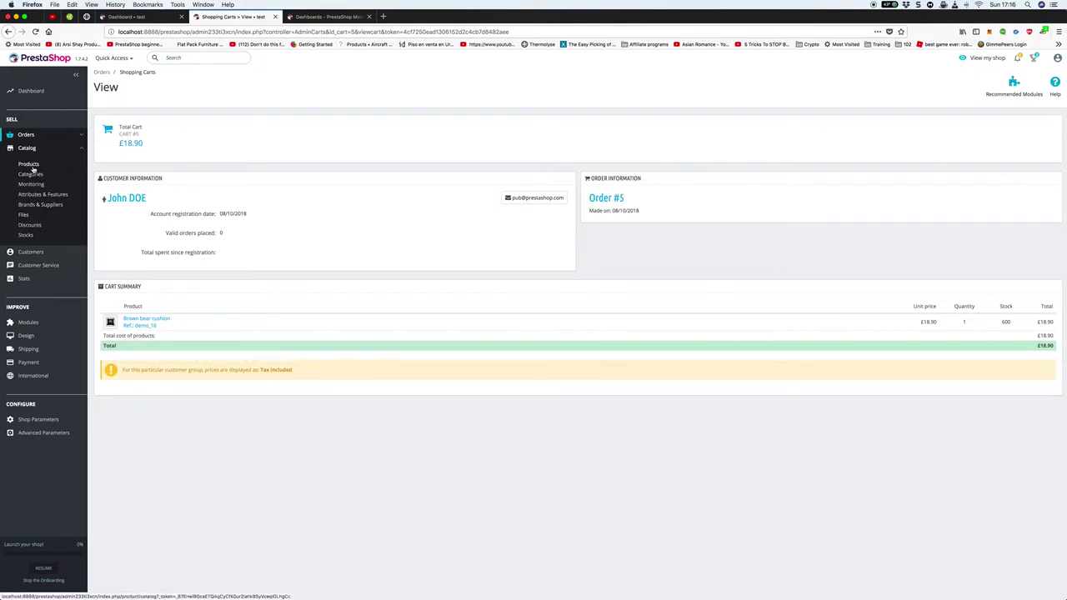
{"action": "left_click", "coordinate": [30, 167]}
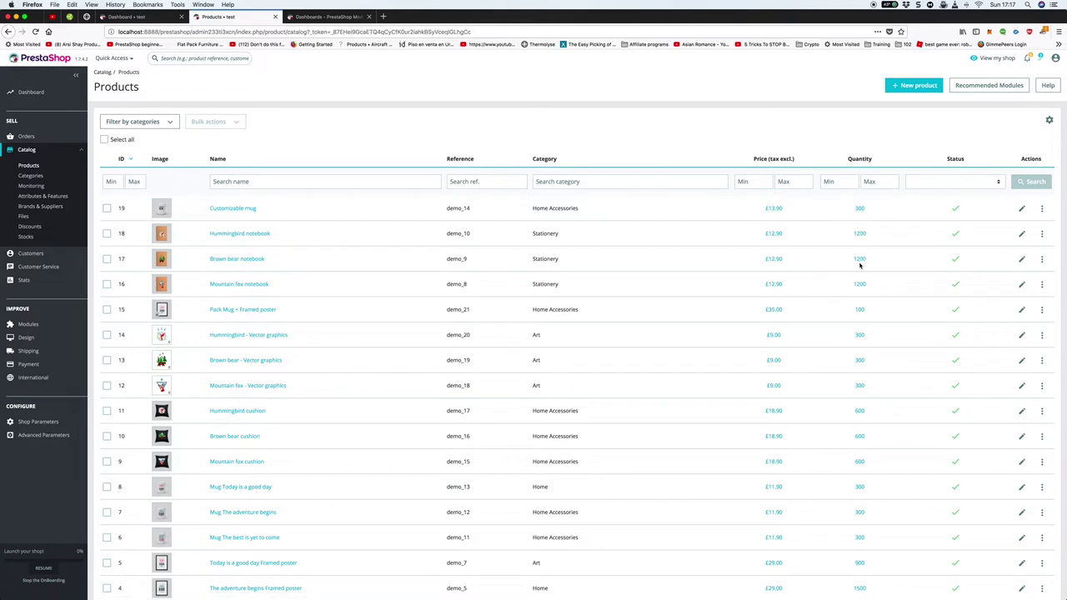
{"action": "scroll", "coordinate": [860, 288], "scroll_direction": "down", "scroll_amount": 1}
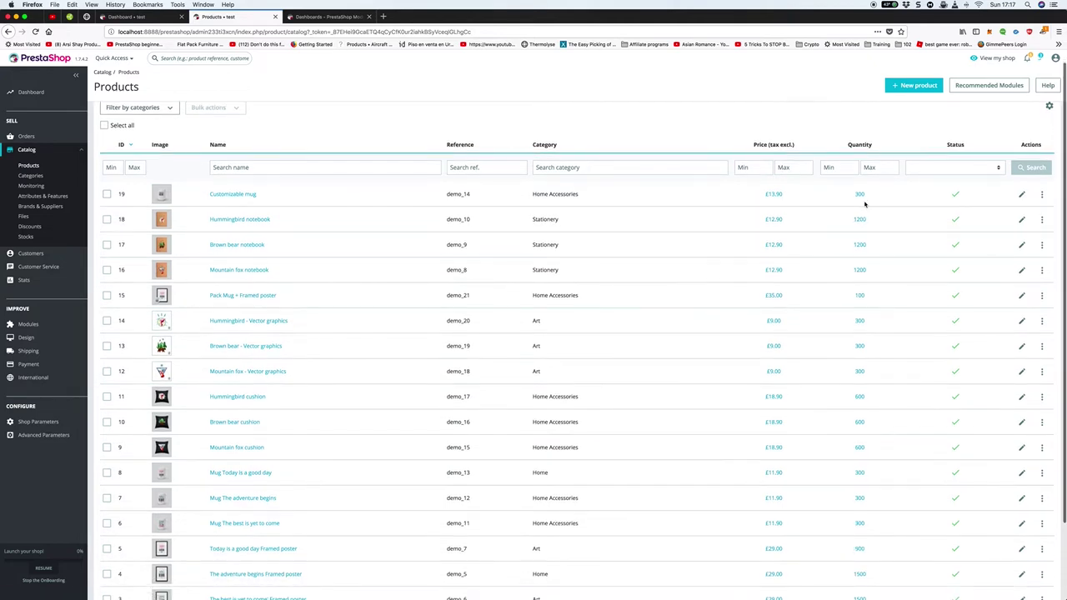
{"action": "scroll", "coordinate": [864, 208], "scroll_direction": "up", "scroll_amount": 1}
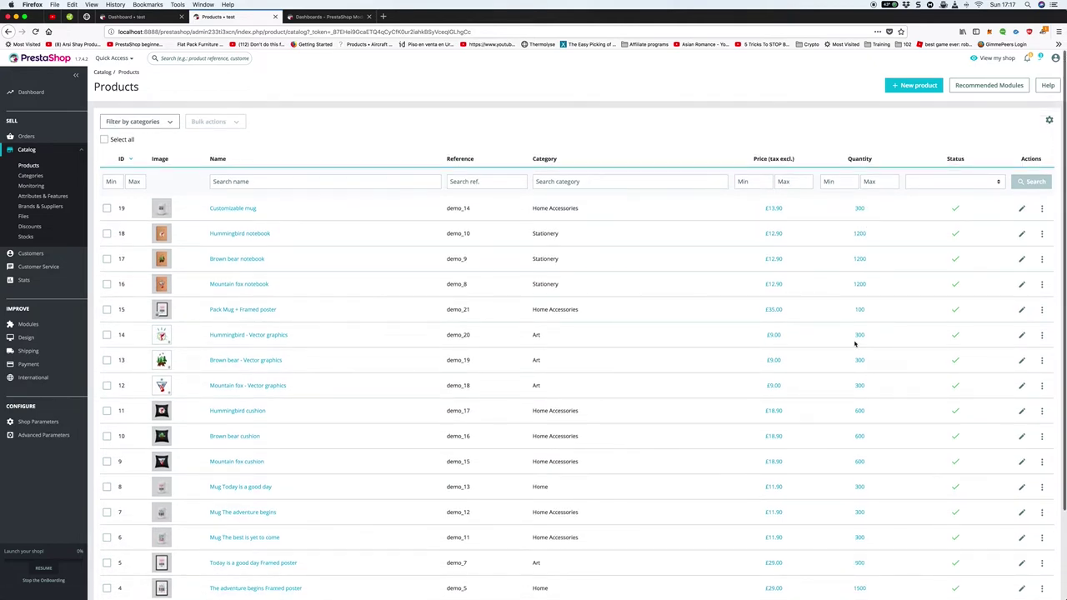
Open the Customizable mug product for editing and compare its summary text with its description
{"action": "left_click", "coordinate": [1022, 211]}
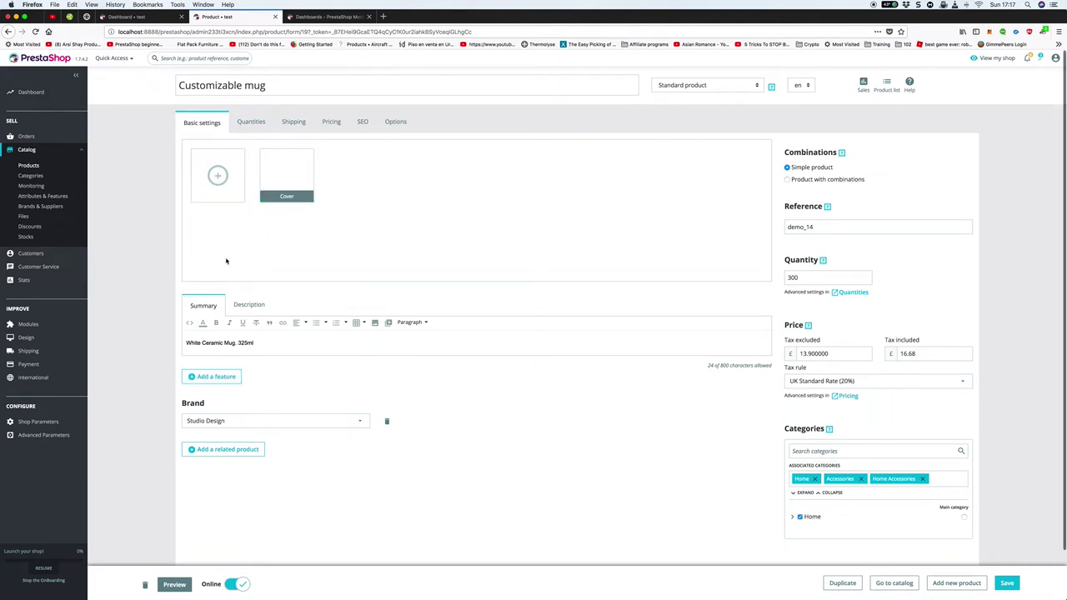
{"action": "left_click", "coordinate": [271, 344], "text": "shift"}
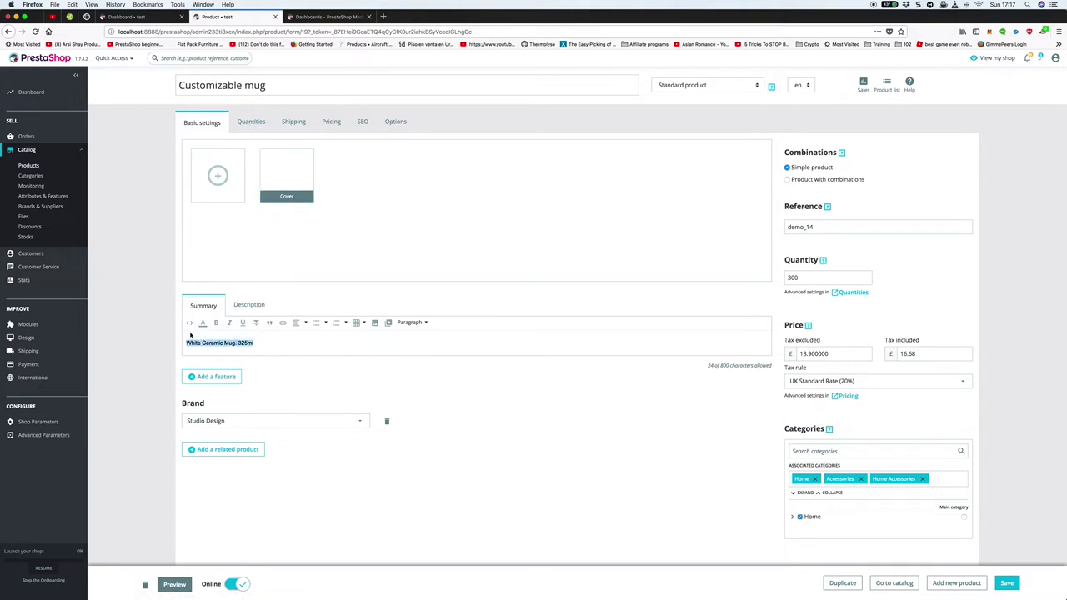
{"action": "left_click", "coordinate": [242, 305]}
{"action": "left_click_drag", "start_coordinate": [524, 344], "coordinate": [268, 340]}
{"action": "left_click", "coordinate": [203, 304]}
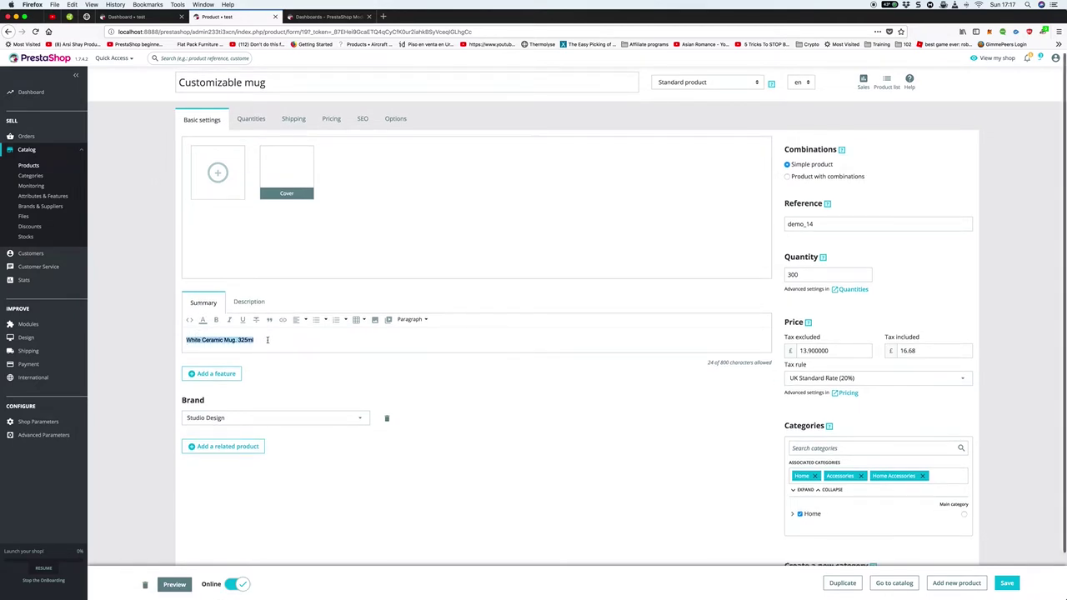
{"action": "left_click", "coordinate": [267, 340]}
Show the mug's description and highlight its allowed character count
{"action": "left_click", "coordinate": [248, 303]}
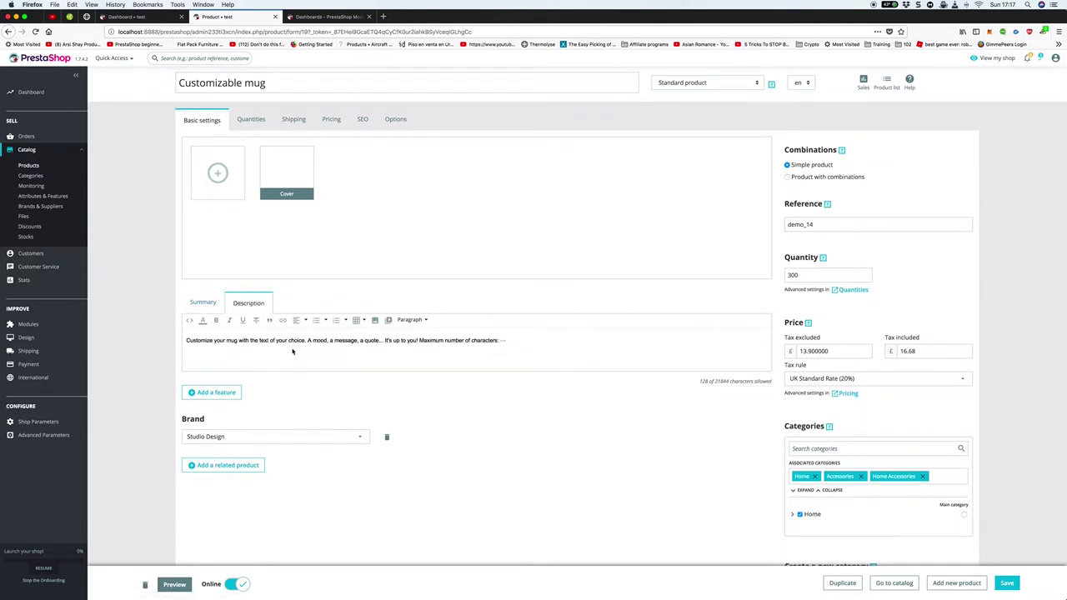
{"action": "double_click", "coordinate": [721, 381]}
{"action": "left_click", "coordinate": [700, 385]}
{"action": "left_click_drag", "start_coordinate": [701, 382], "coordinate": [733, 384]}
Add an empty feature row to the mug and look over the available feature types
{"action": "left_click", "coordinate": [224, 394]}
{"action": "scroll", "coordinate": [249, 400], "scroll_direction": "down", "scroll_amount": 1}
{"action": "left_click", "coordinate": [275, 377]}
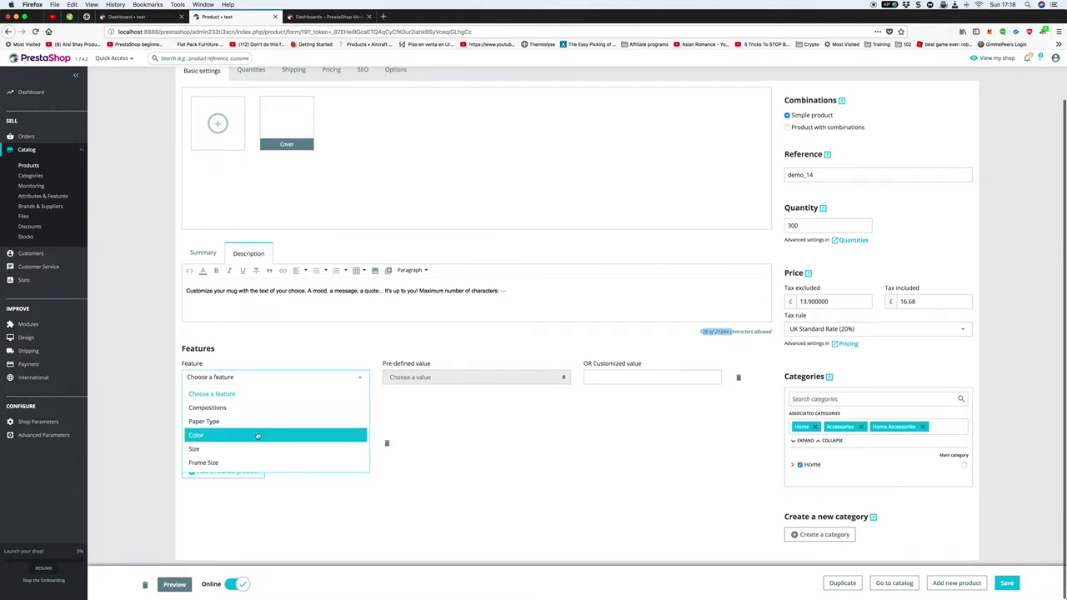
{"action": "scroll", "coordinate": [254, 450], "scroll_direction": "up", "scroll_amount": 1}
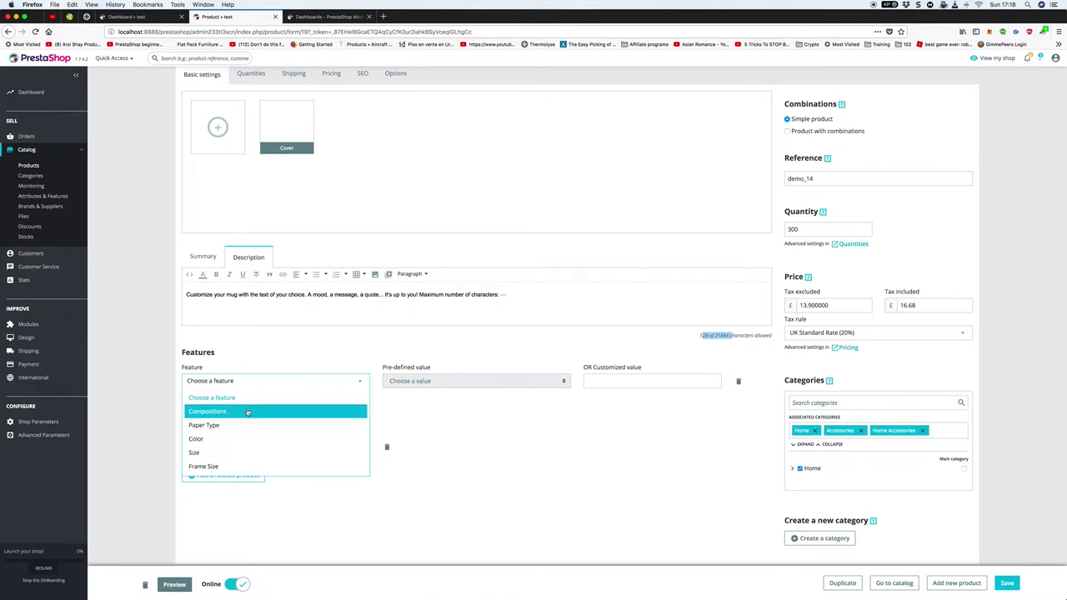
{"action": "scroll", "coordinate": [260, 351], "scroll_direction": "down", "scroll_amount": 1}
{"action": "left_click", "coordinate": [254, 340]}
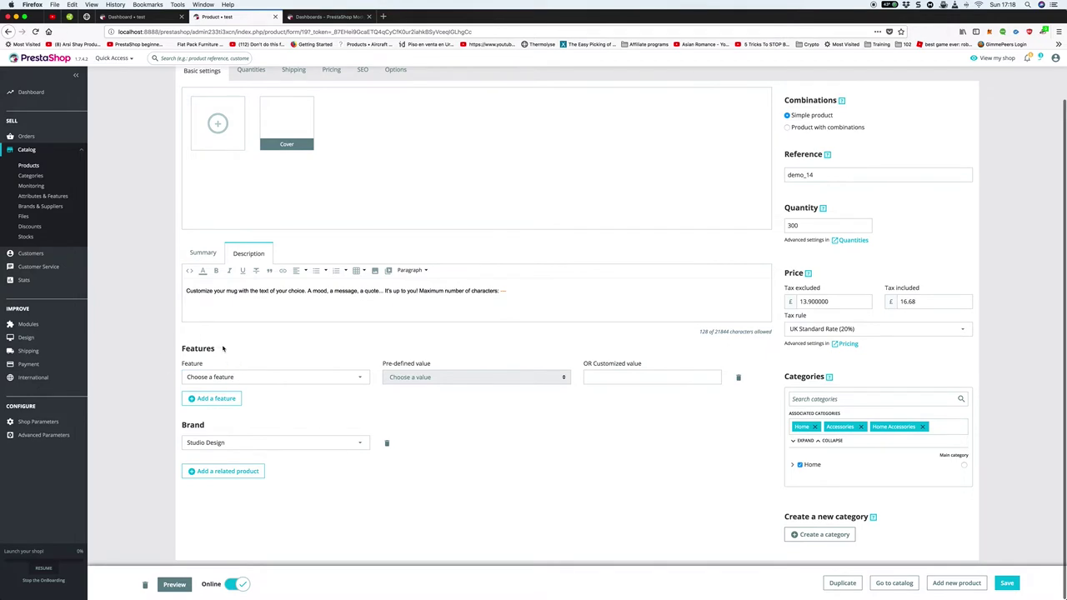
Look over the brand choices available for the mug, keeping Studio Design
{"action": "scroll", "coordinate": [221, 404], "scroll_direction": "up", "scroll_amount": 1}
{"action": "left_click", "coordinate": [309, 458]}
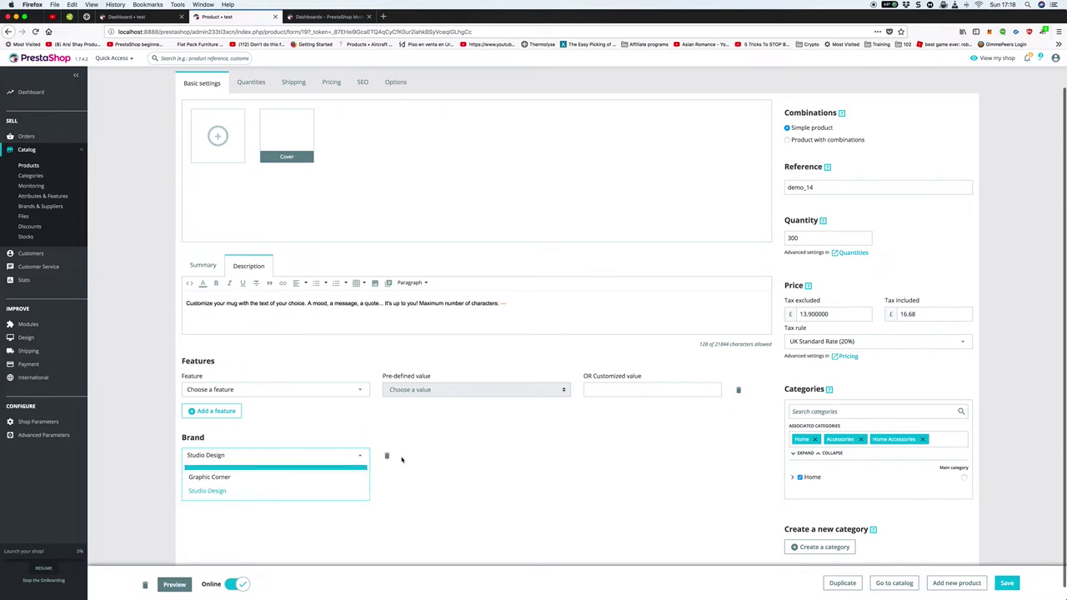
{"action": "scroll", "coordinate": [501, 459], "scroll_direction": "up", "scroll_amount": 1}
{"action": "scroll", "coordinate": [581, 462], "scroll_direction": "down", "scroll_amount": 1}
{"action": "left_click", "coordinate": [483, 442]}
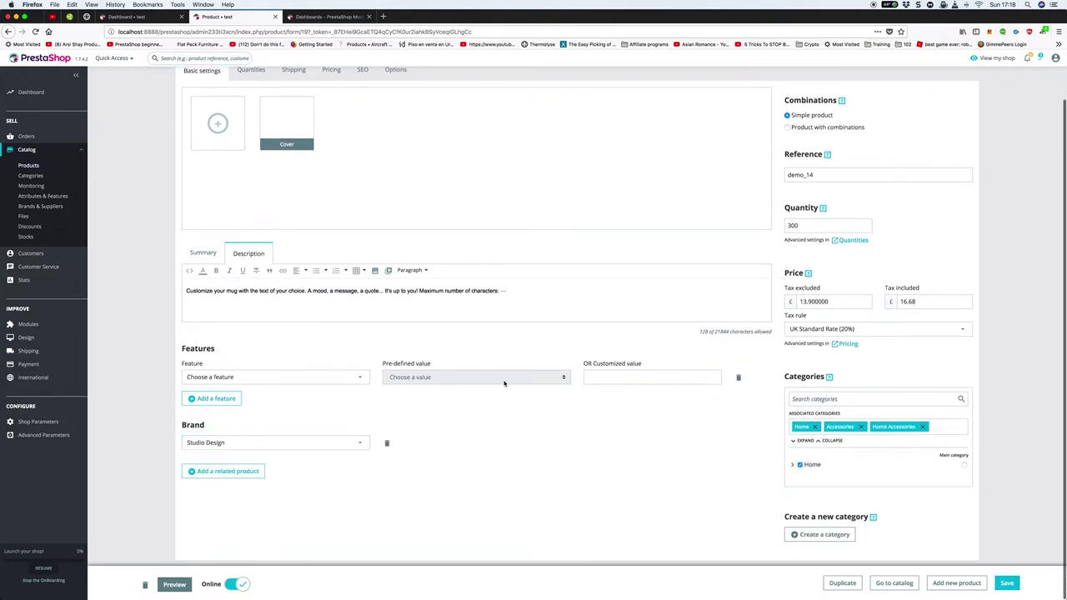
{"action": "scroll", "coordinate": [467, 350], "scroll_direction": "up", "scroll_amount": 1}
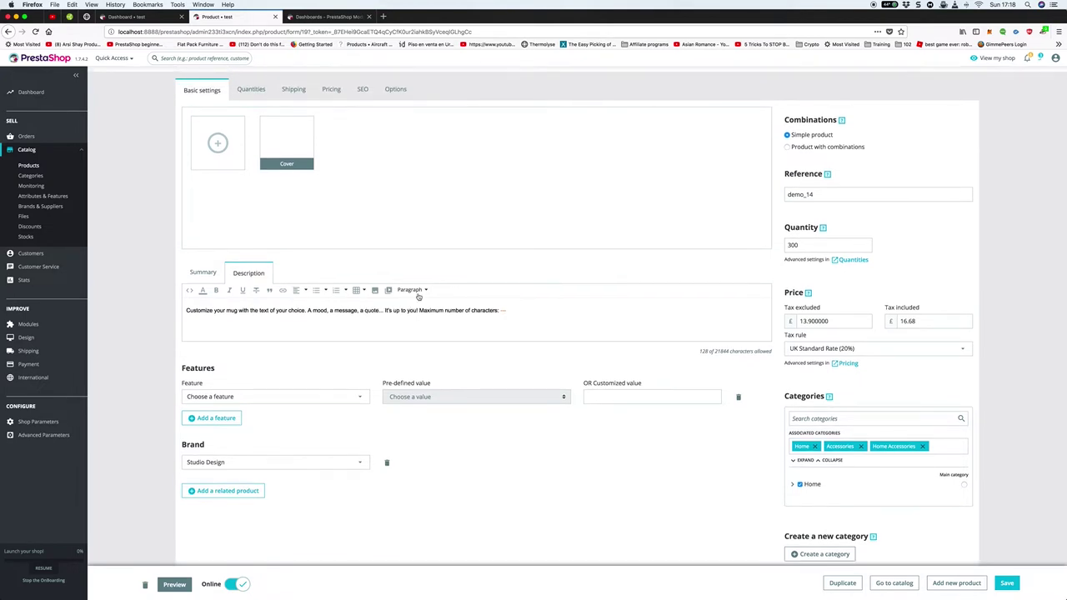
Review the mug's tax-excluded and tax-included prices and the available tax rules, keeping the UK Standard Rate (20%)
{"action": "double_click", "coordinate": [852, 321]}
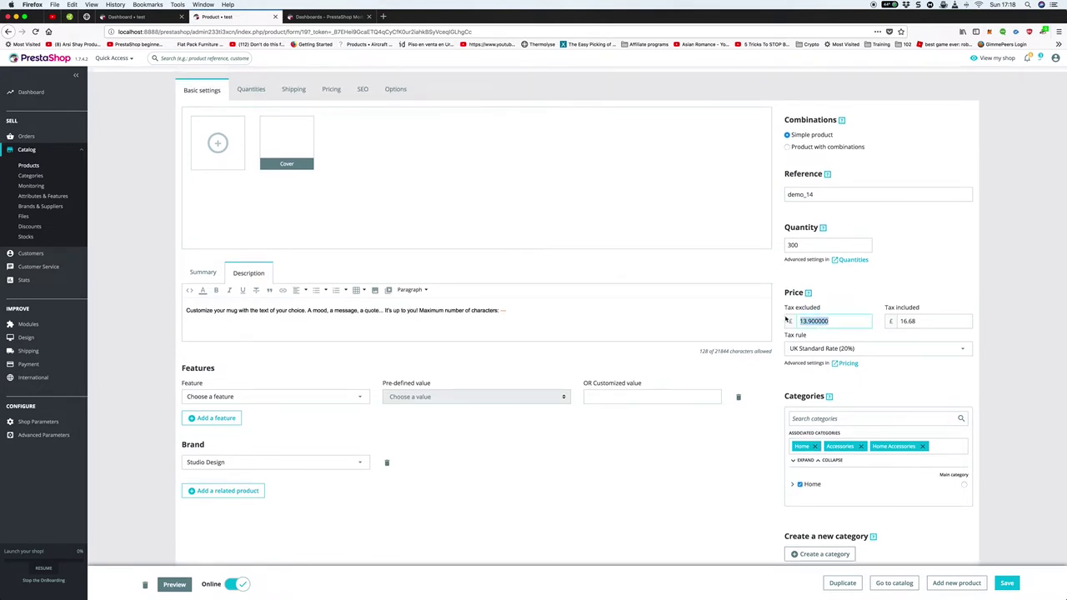
{"action": "double_click", "coordinate": [933, 321]}
{"action": "left_click", "coordinate": [847, 351]}
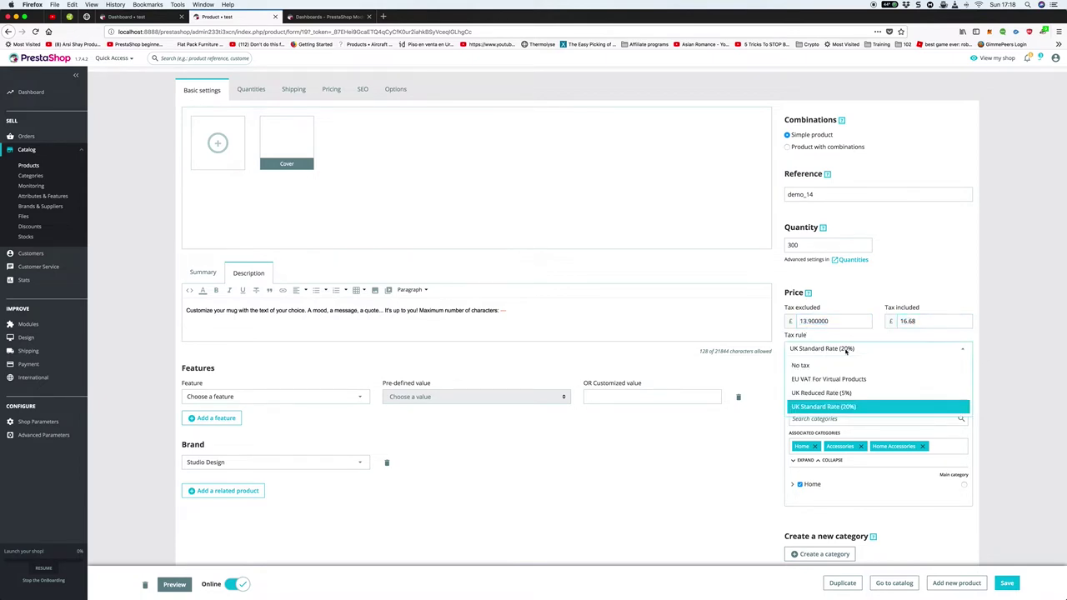
{"action": "key", "text": "Up"}
{"action": "key", "text": "Up"}
{"action": "key", "text": "Up"}
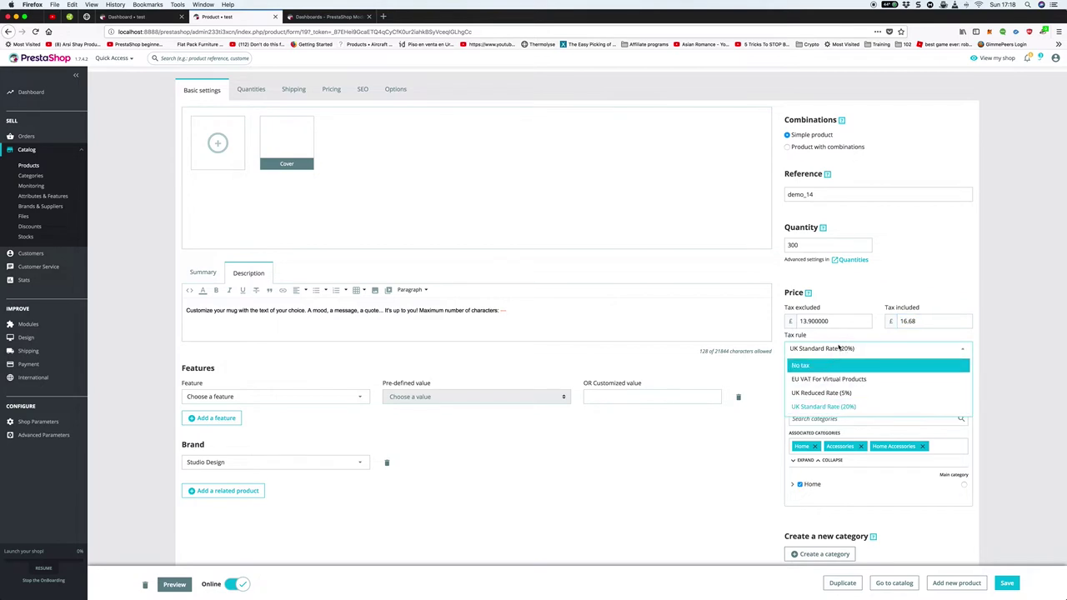
{"action": "left_click", "coordinate": [841, 349]}
{"action": "left_click", "coordinate": [847, 348]}
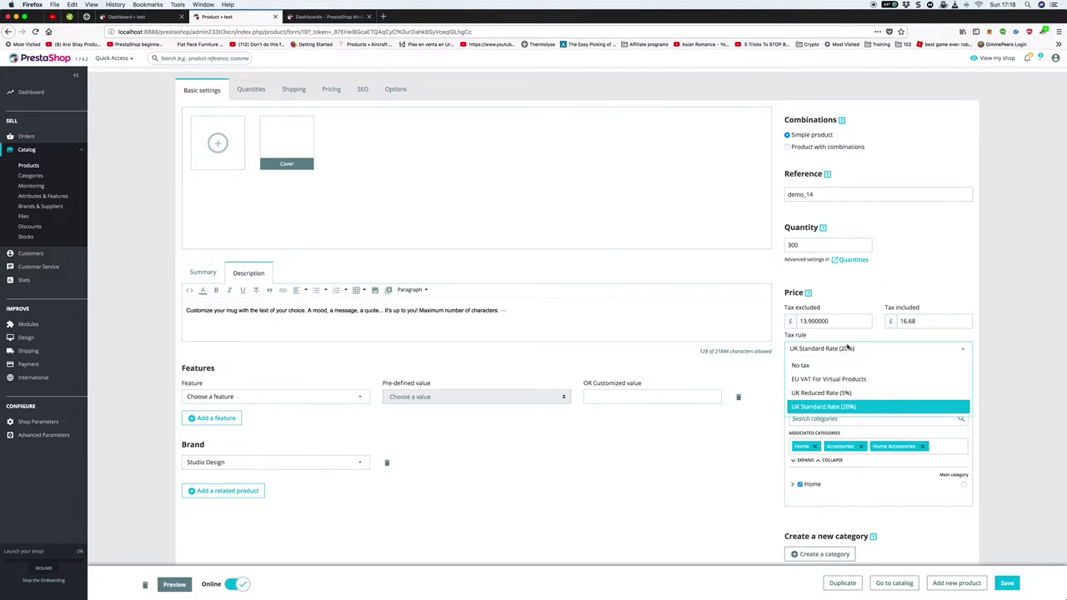
{"action": "left_click", "coordinate": [847, 349]}
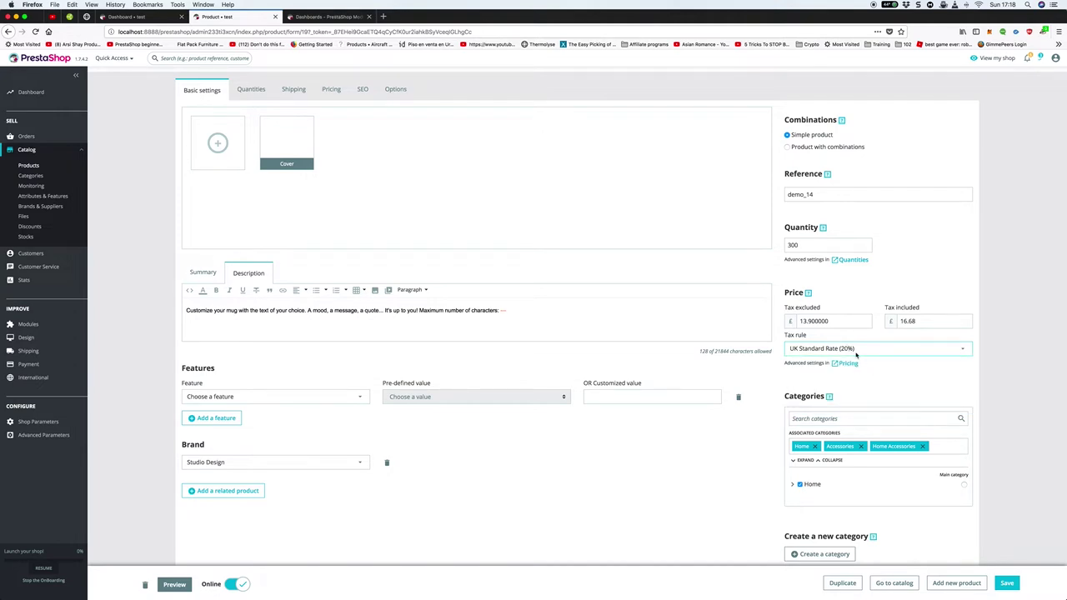
Expand the Home and Accessories categories to view the mug's category assignment
{"action": "scroll", "coordinate": [903, 370], "scroll_direction": "down", "scroll_amount": 1}
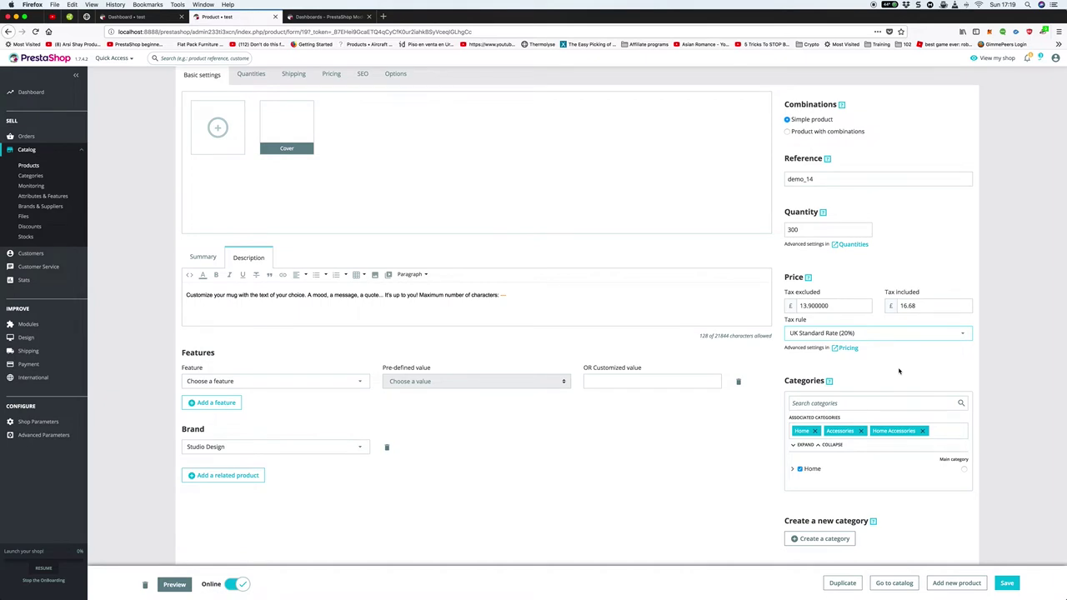
{"action": "scroll", "coordinate": [913, 385], "scroll_direction": "down", "scroll_amount": 1}
{"action": "left_click", "coordinate": [864, 393]}
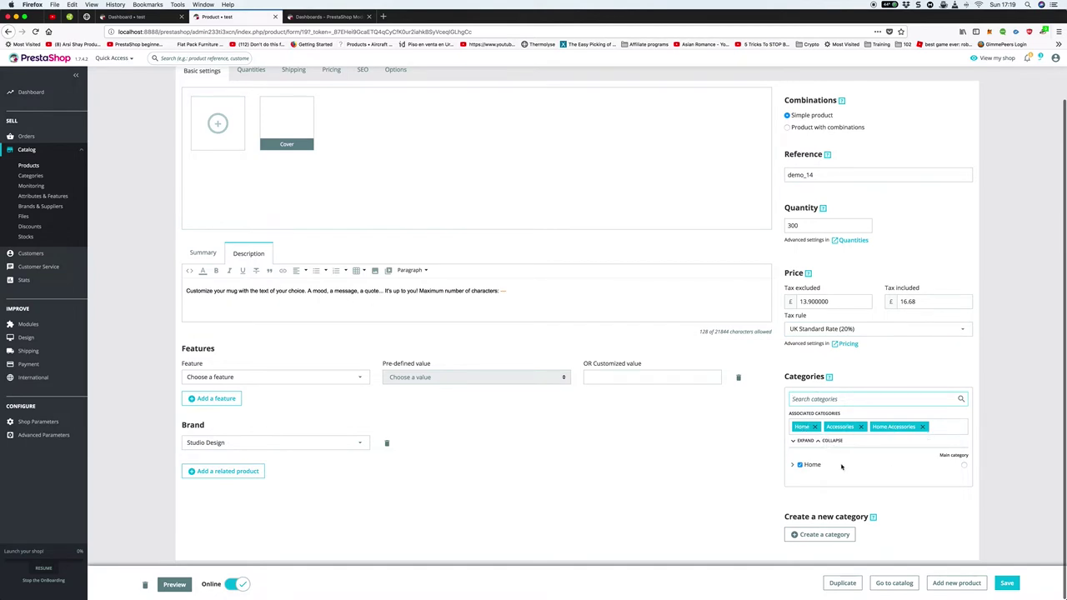
{"action": "left_click", "coordinate": [793, 464]}
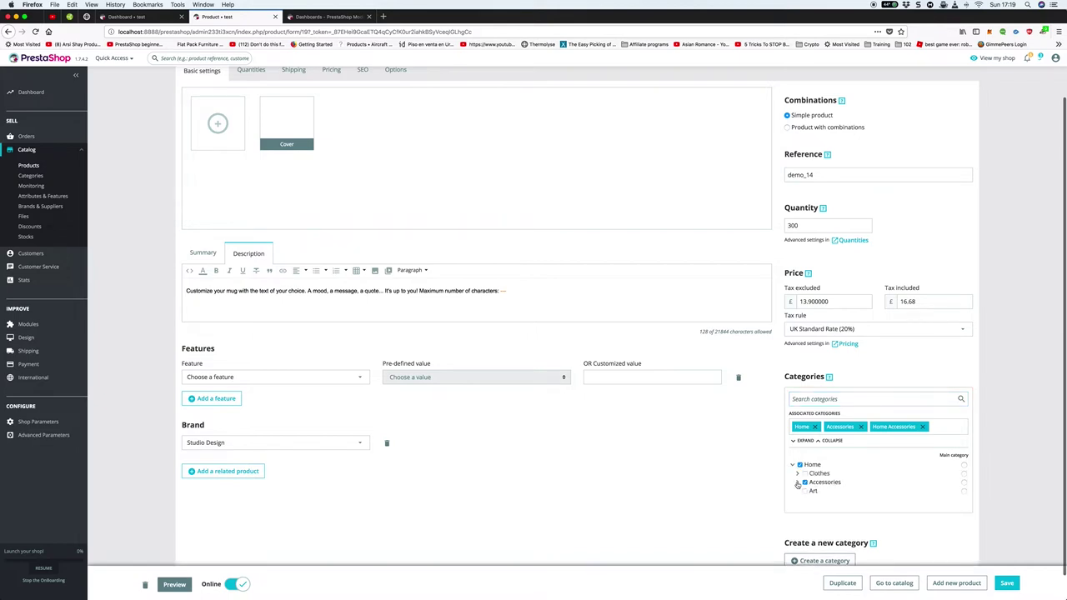
{"action": "left_click", "coordinate": [797, 483]}
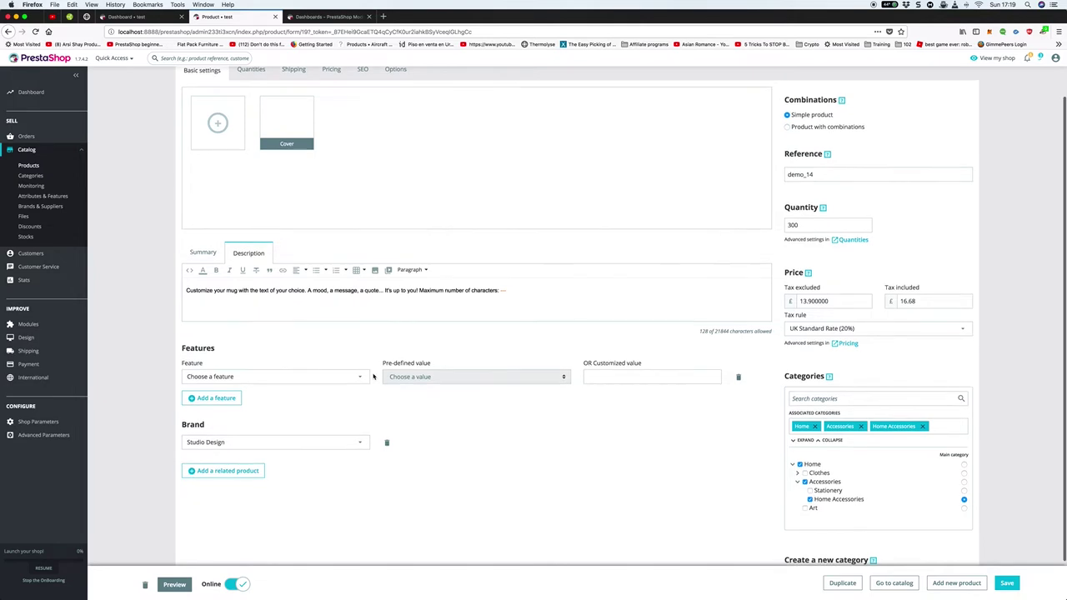
Open the mug's quantity settings and review the minimum quantity for sale and the low stock level
{"action": "scroll", "coordinate": [374, 377], "scroll_direction": "down", "scroll_amount": 1}
{"action": "scroll", "coordinate": [456, 390], "scroll_direction": "up", "scroll_amount": 2}
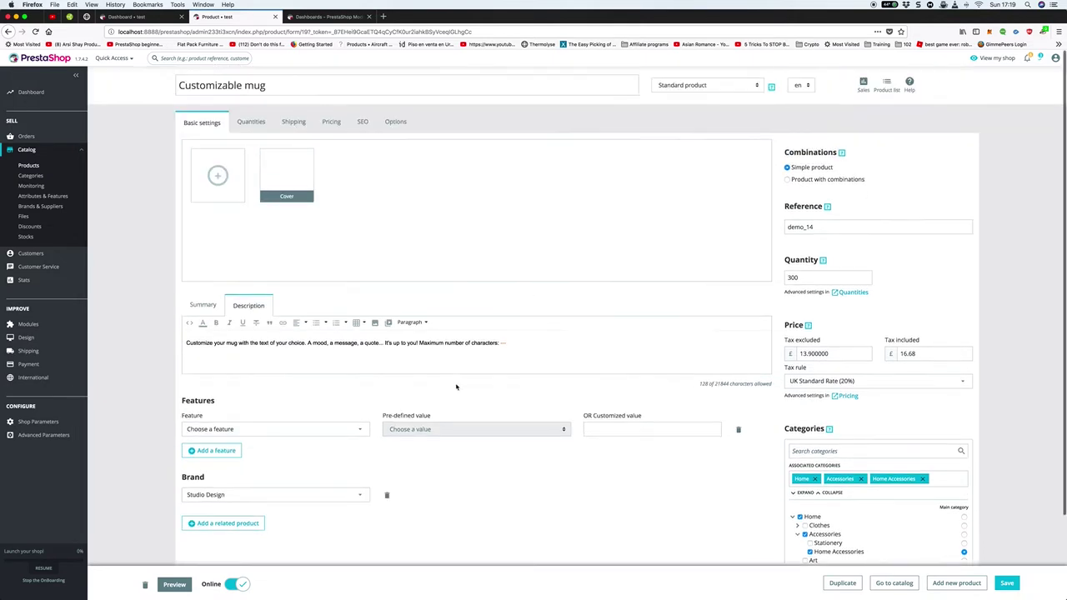
{"action": "left_click", "coordinate": [261, 130]}
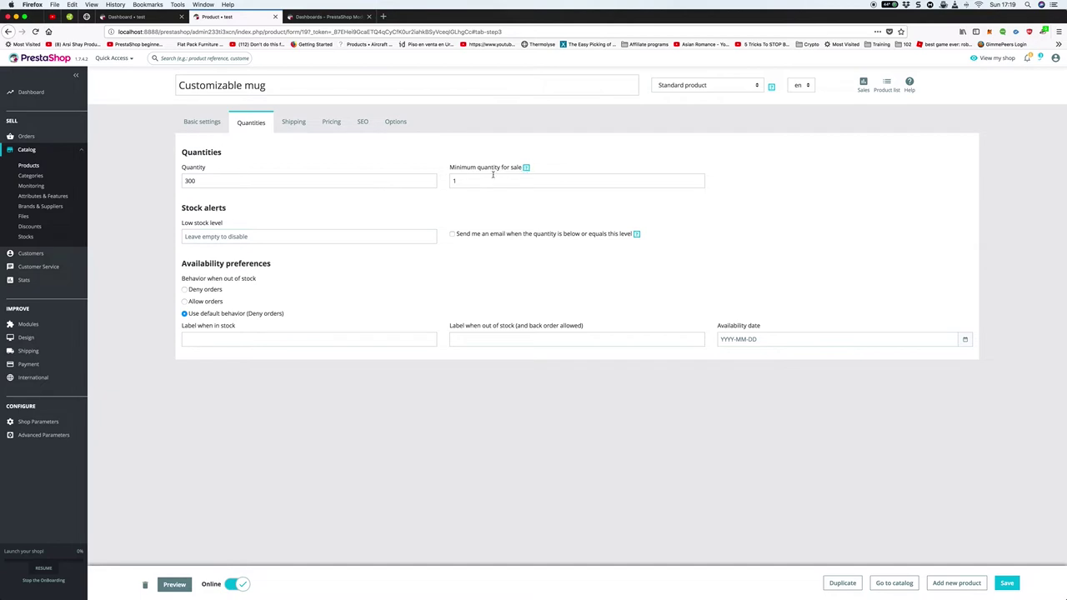
{"action": "double_click", "coordinate": [462, 180]}
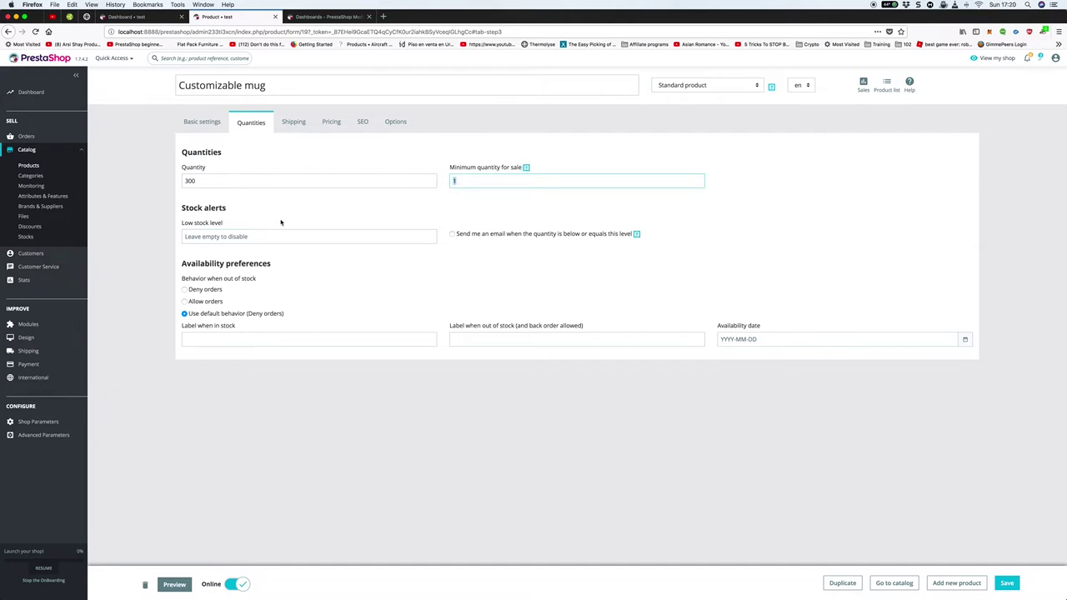
{"action": "left_click", "coordinate": [300, 236]}
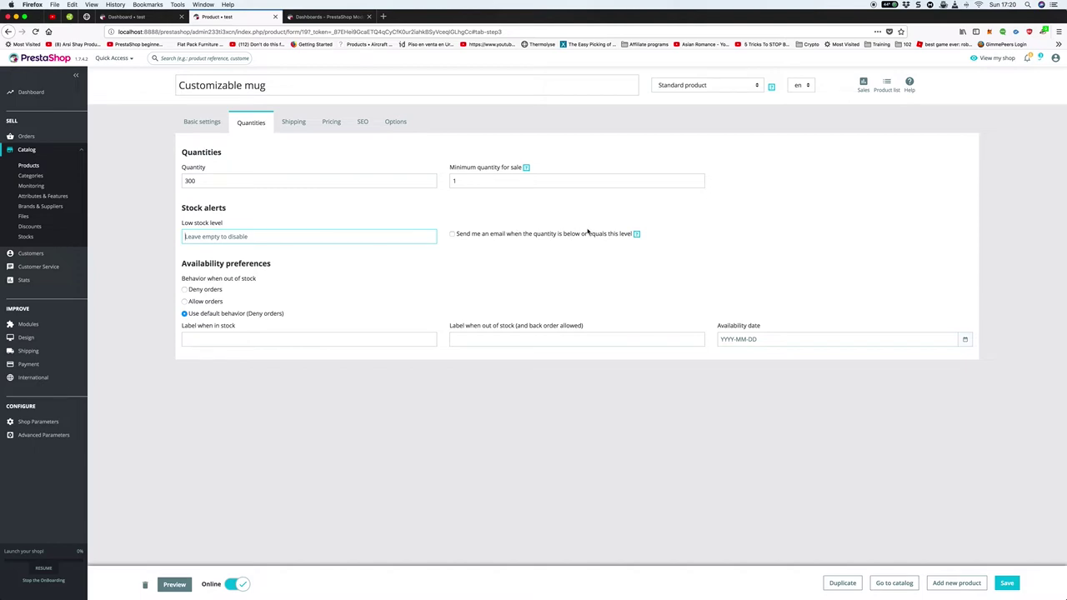
Review the out-of-stock behavior and stock labels, and set the availability date to 2018-08-26
{"action": "left_click_drag", "start_coordinate": [183, 264], "coordinate": [271, 265]}
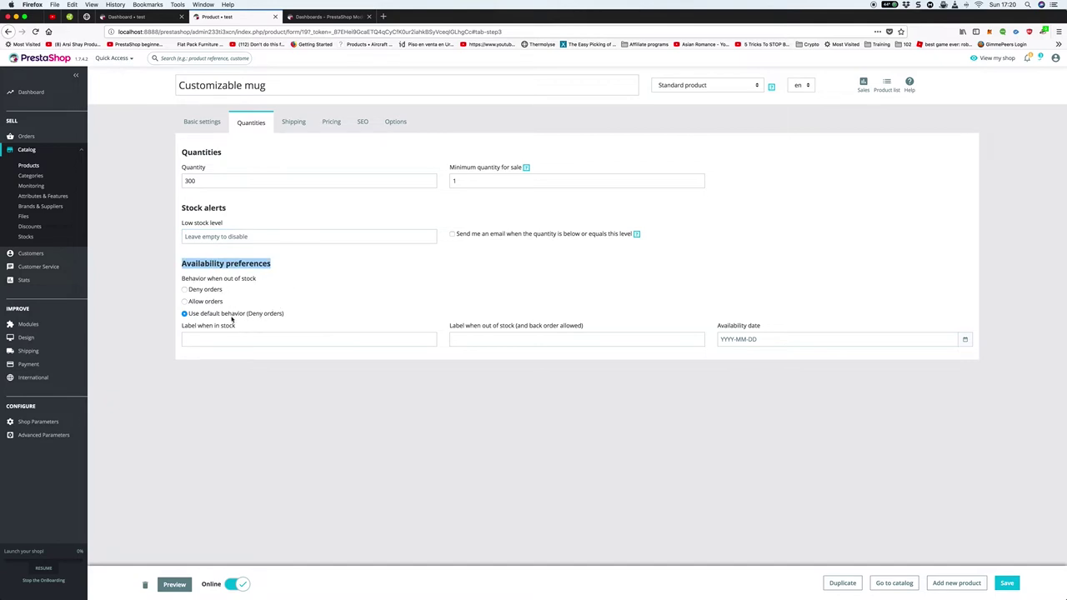
{"action": "left_click_drag", "start_coordinate": [222, 314], "coordinate": [290, 315]}
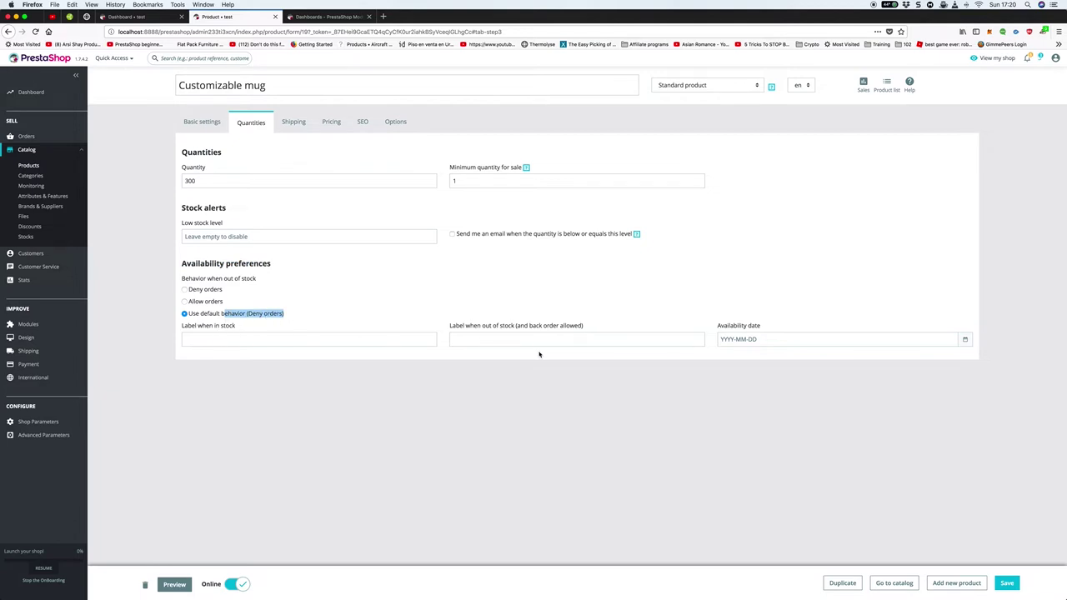
{"action": "left_click", "coordinate": [366, 338]}
{"action": "key", "text": "Tab"}
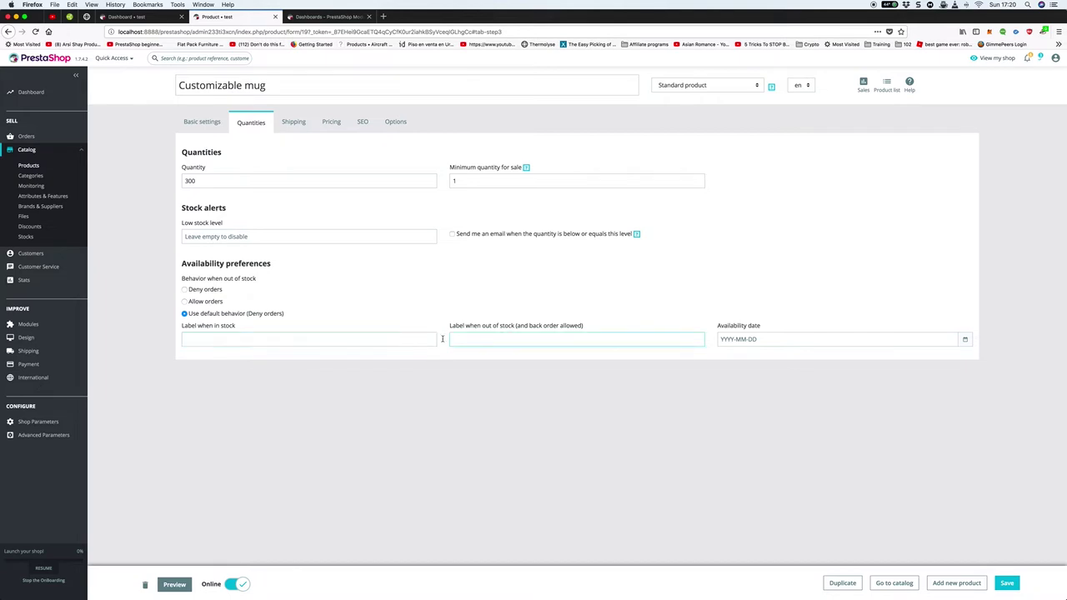
{"action": "left_click", "coordinate": [809, 341]}
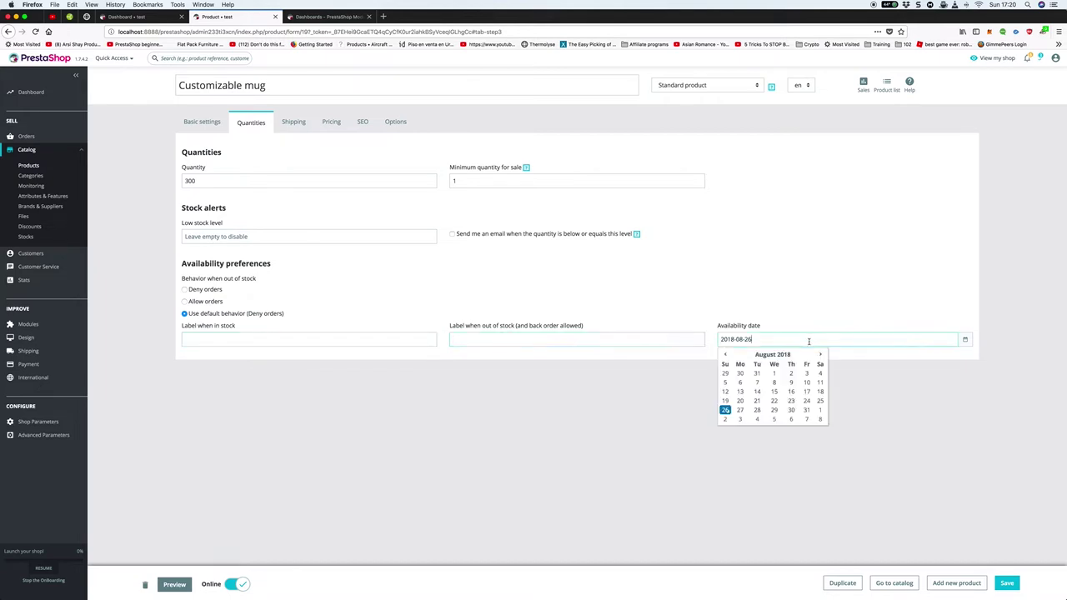
{"action": "left_click", "coordinate": [779, 332]}
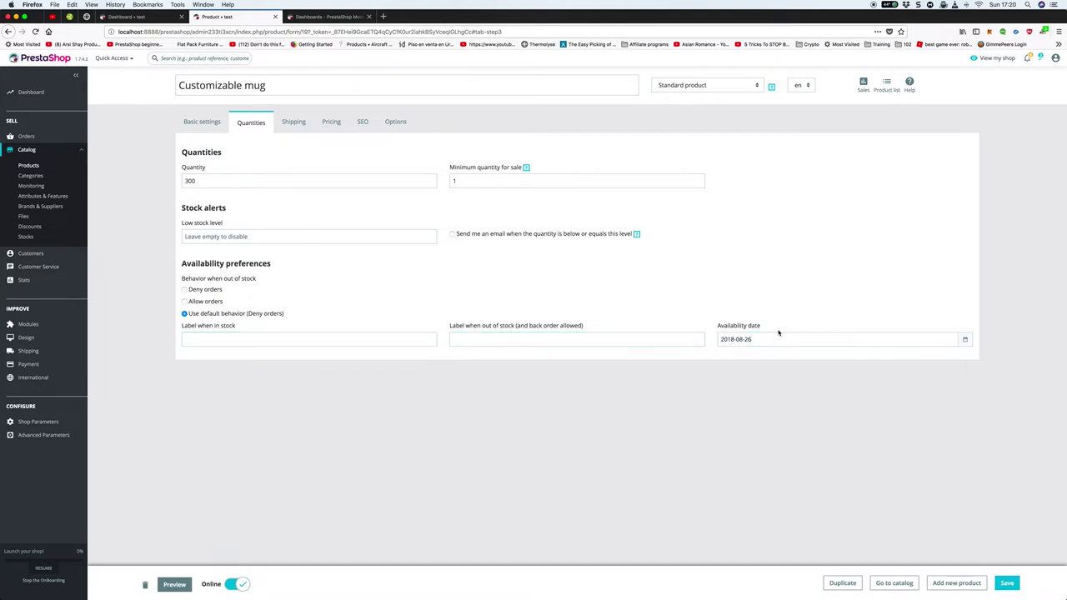
Go back over the in-stock label, quantity and low stock level fields
{"action": "left_click", "coordinate": [221, 334]}
{"action": "left_click", "coordinate": [266, 182]}
{"action": "left_click", "coordinate": [211, 236]}
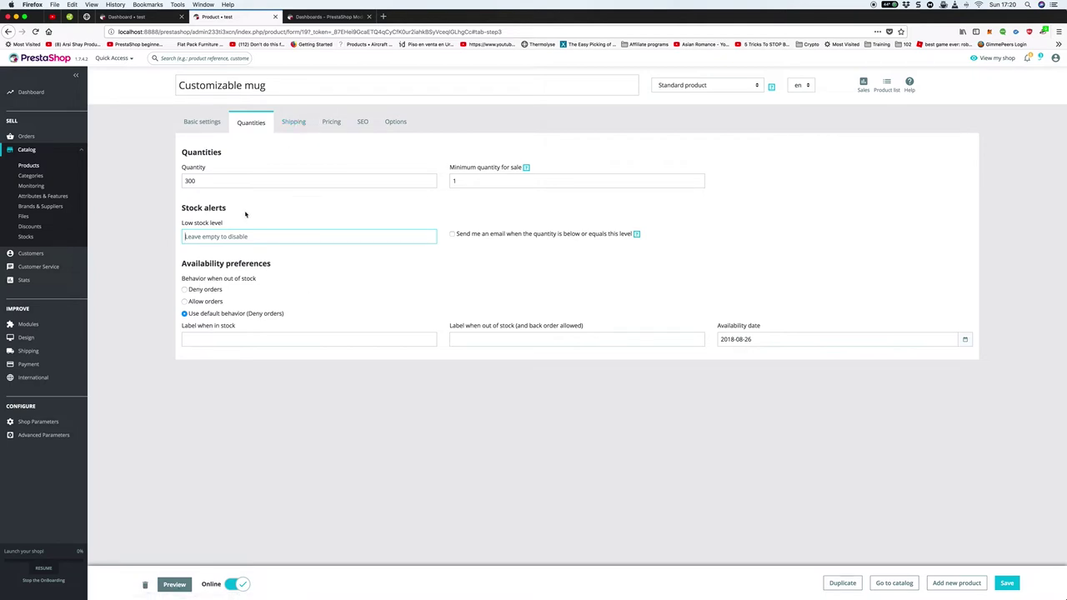
Review the mug's package dimension fields in the shipping settings and the Product Settings page linked from the default delivery time
{"action": "left_click", "coordinate": [296, 124]}
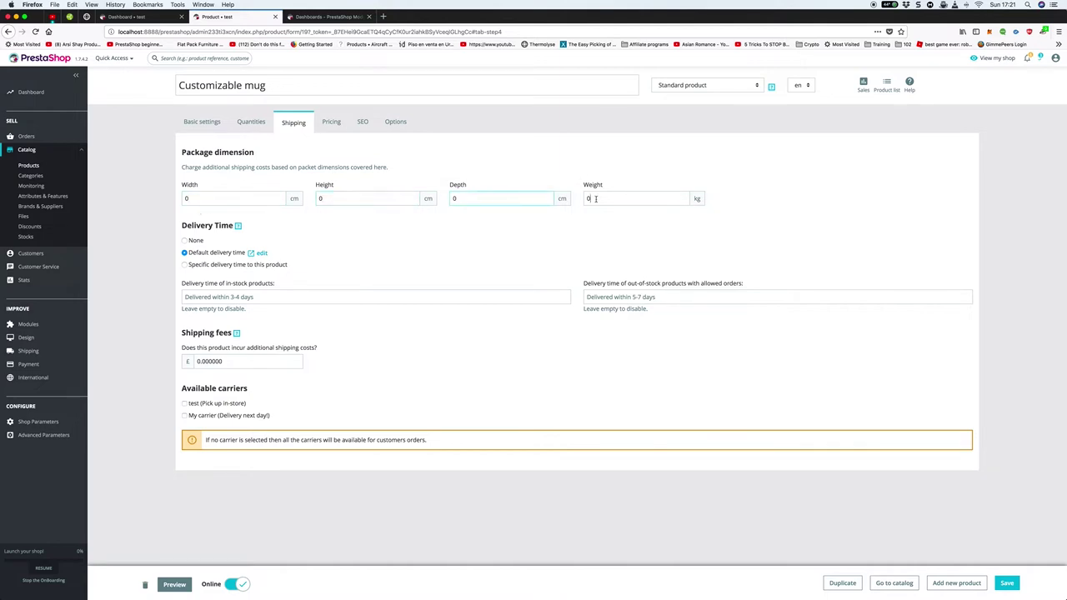
{"action": "key", "text": "Tab"}
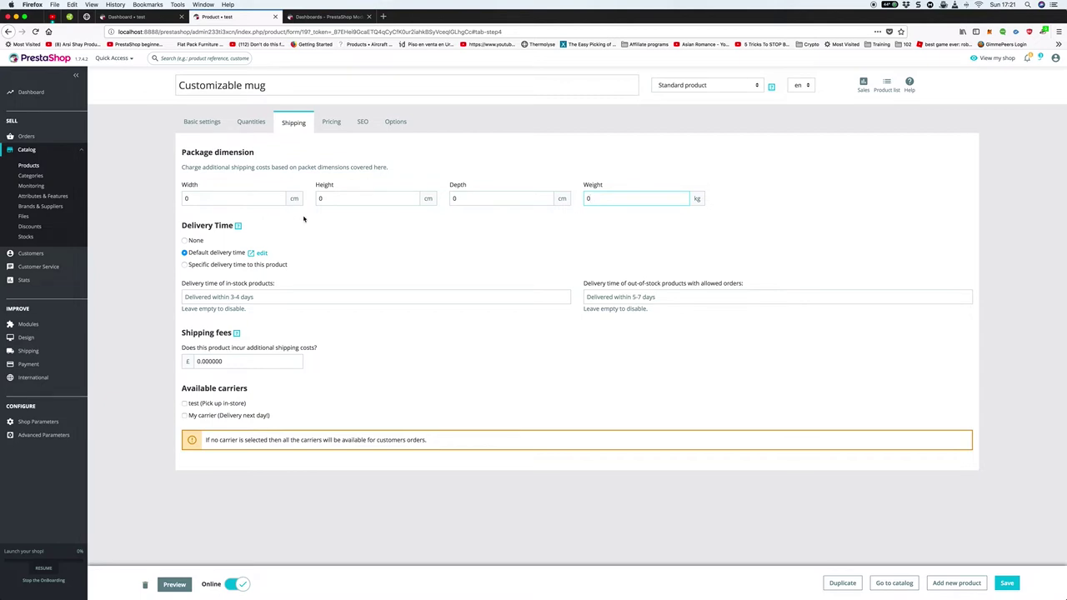
{"action": "left_click", "coordinate": [263, 254]}
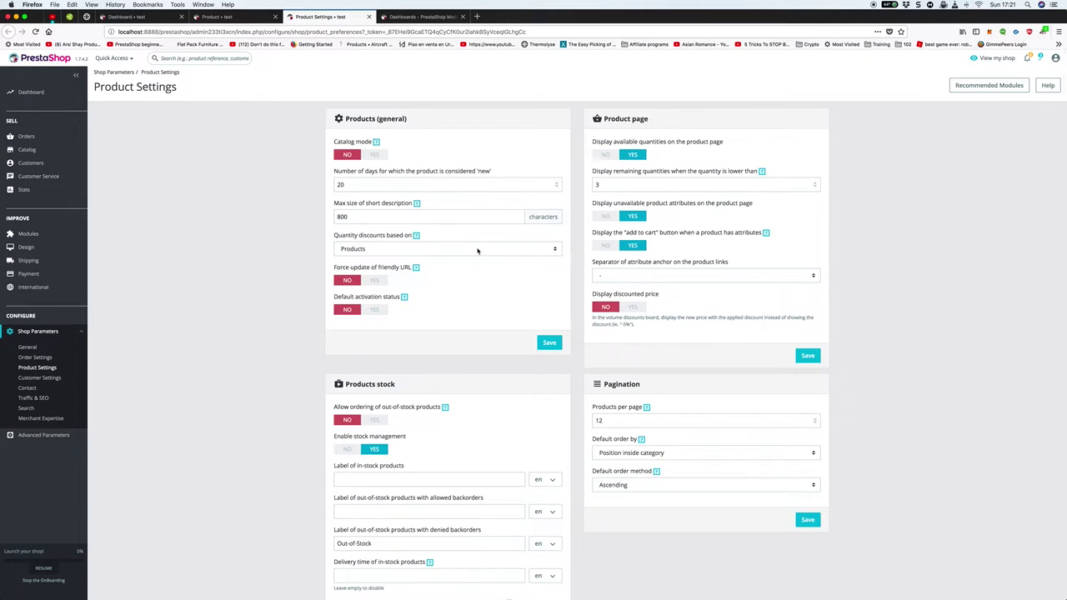
{"action": "scroll", "coordinate": [478, 250], "scroll_direction": "down", "scroll_amount": 3}
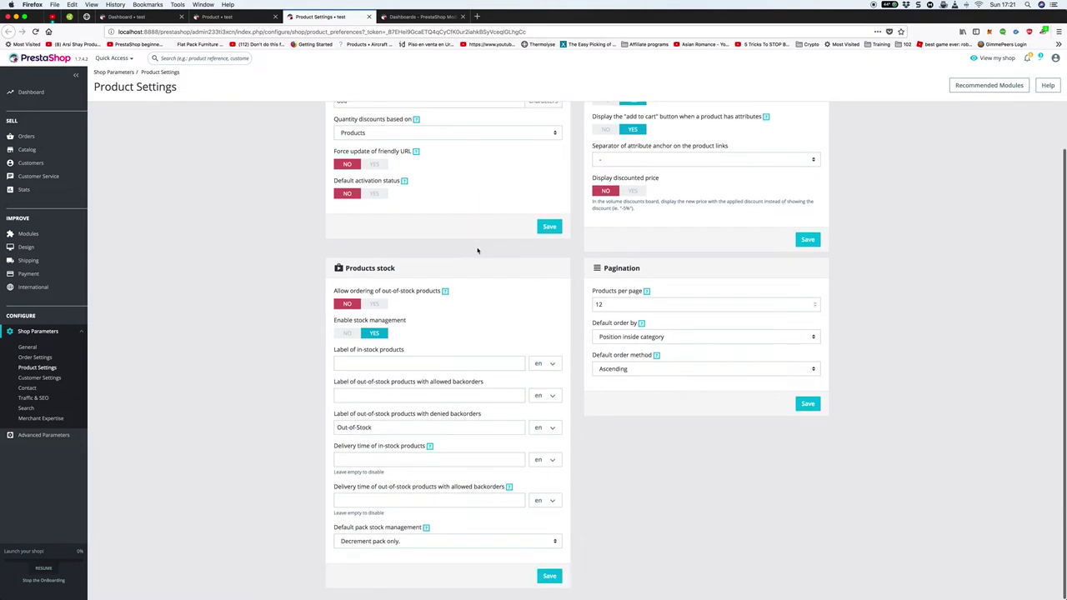
{"action": "scroll", "coordinate": [478, 250], "scroll_direction": "up", "scroll_amount": 3}
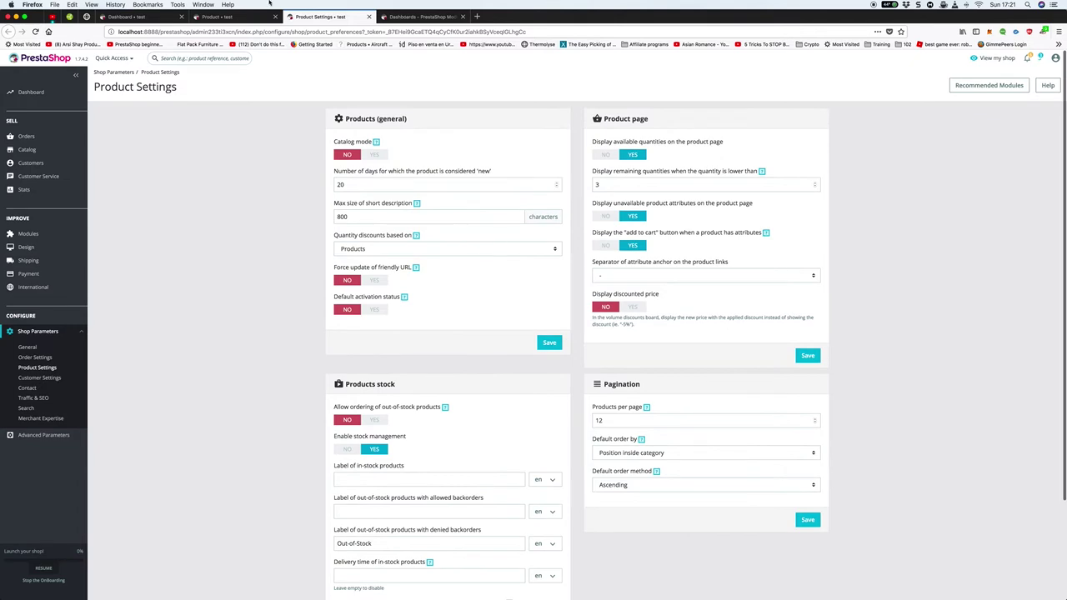
{"action": "left_click", "coordinate": [369, 17]}
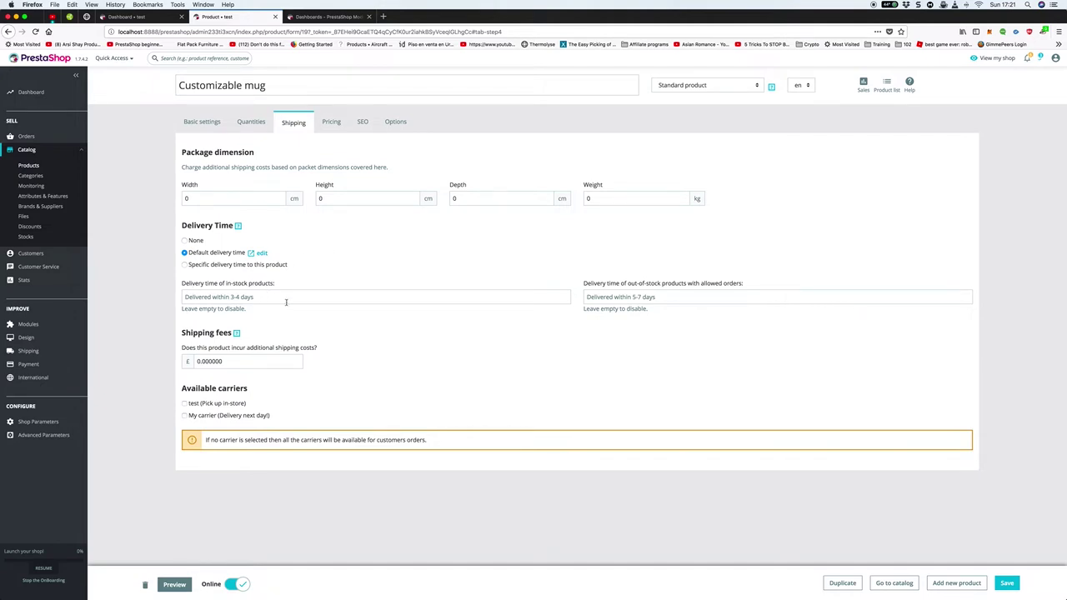
Review the delivery time fields for in-stock products and for out-of-stock products with allowed orders
{"action": "left_click", "coordinate": [302, 299]}
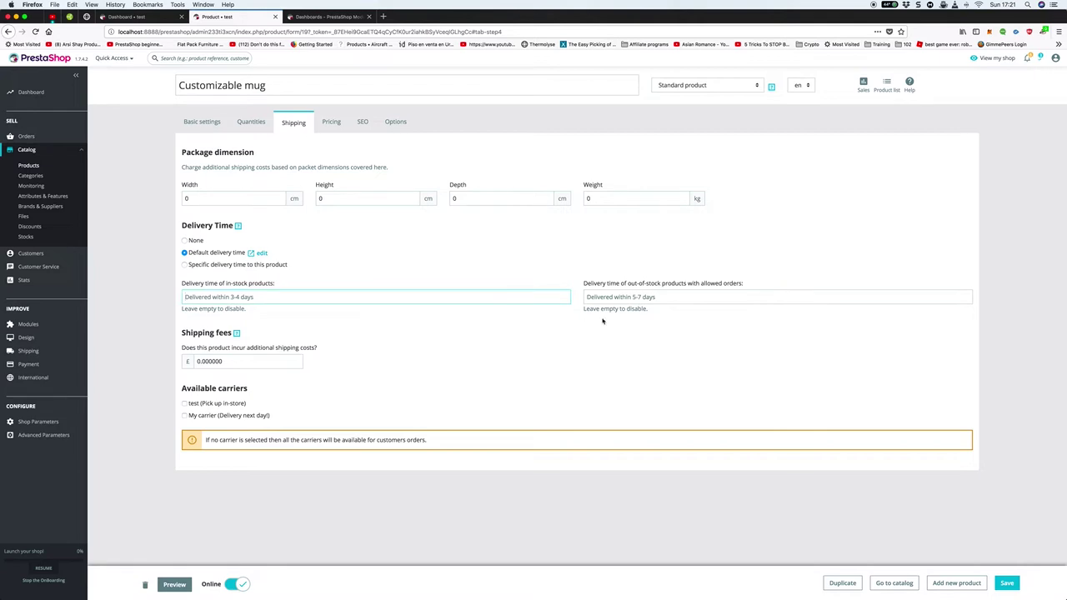
{"action": "left_click", "coordinate": [634, 298]}
{"action": "left_click", "coordinate": [161, 294]}
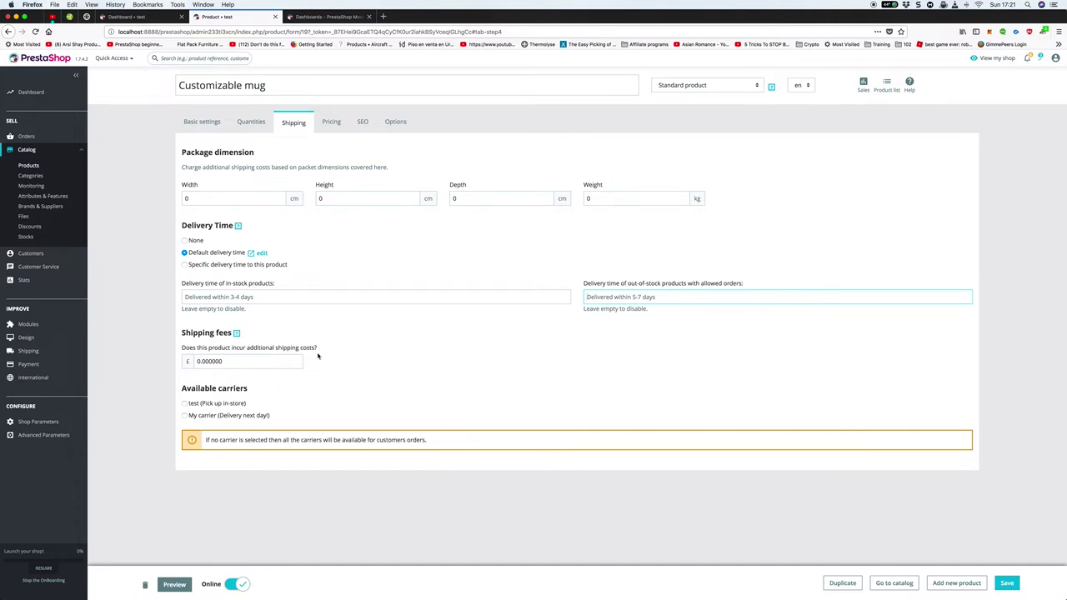
Set the mug's additional shipping cost to £5
{"action": "left_click", "coordinate": [259, 359]}
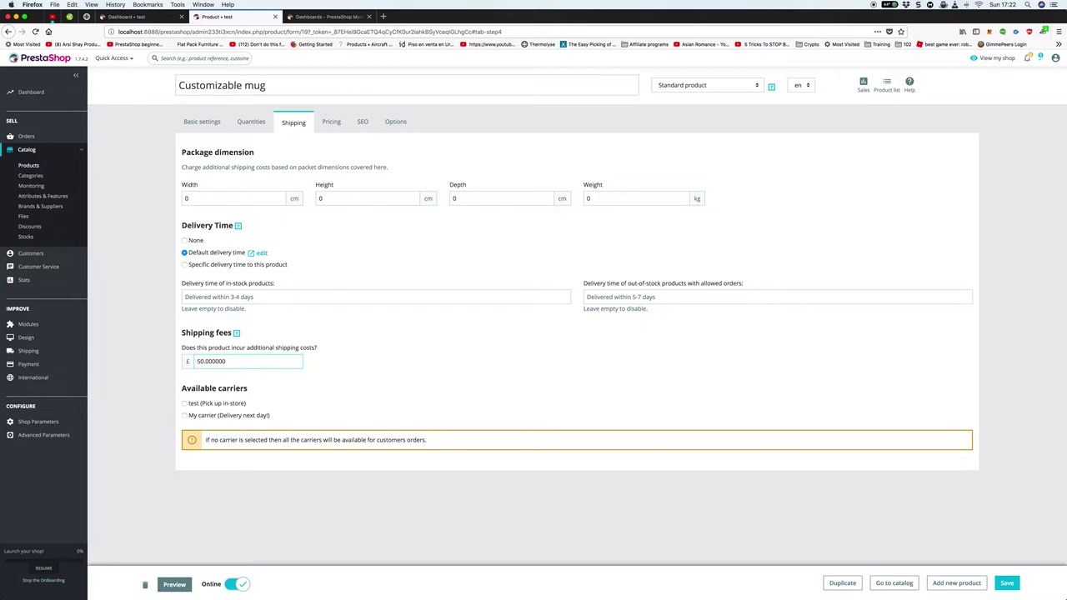
{"action": "key", "text": "BackSpace"}
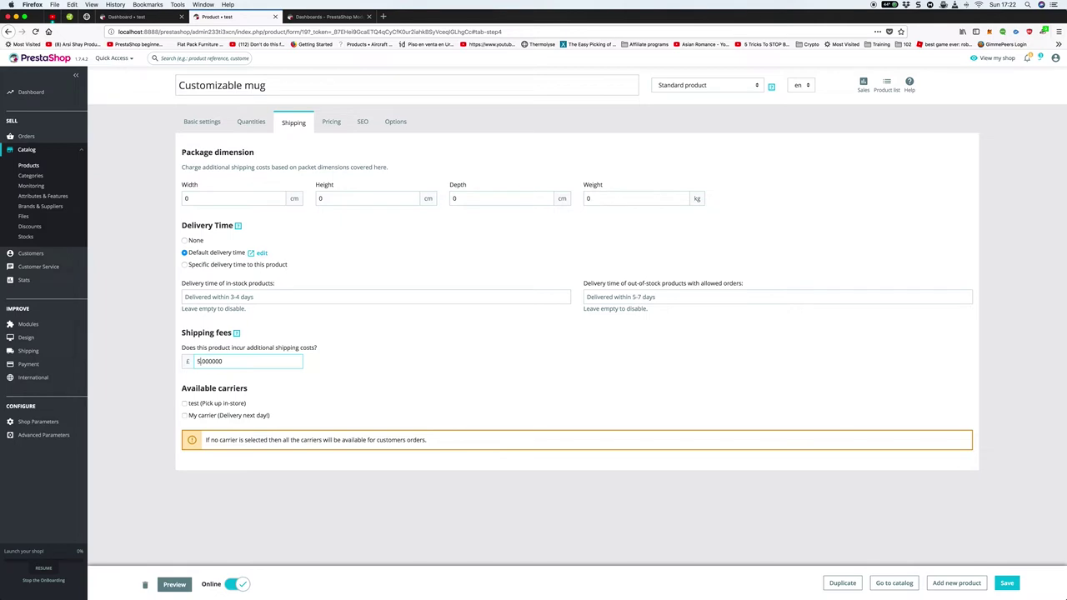
Review the mug's final retail price, cost price and price per unit fields in the pricing settings
{"action": "left_click", "coordinate": [331, 123]}
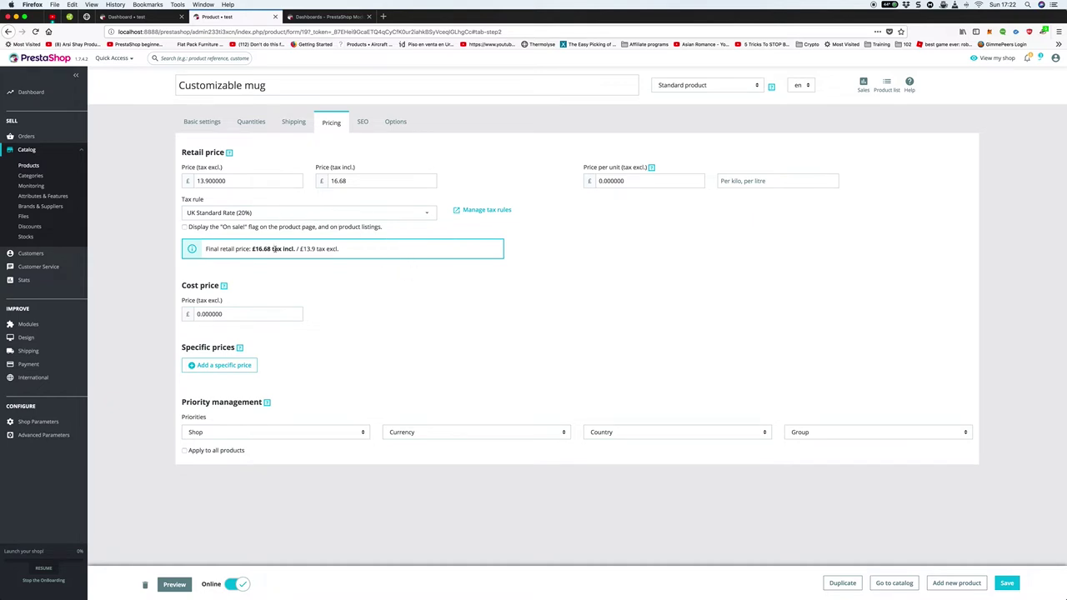
{"action": "left_click_drag", "start_coordinate": [244, 248], "coordinate": [348, 251]}
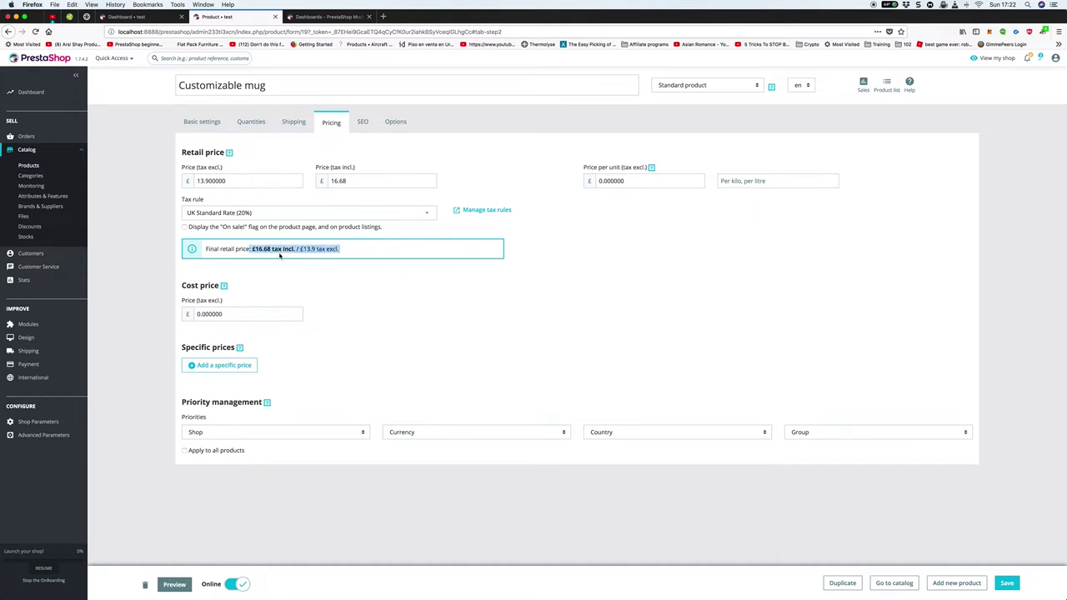
{"action": "left_click_drag", "start_coordinate": [248, 249], "coordinate": [284, 250]}
{"action": "left_click", "coordinate": [224, 314]}
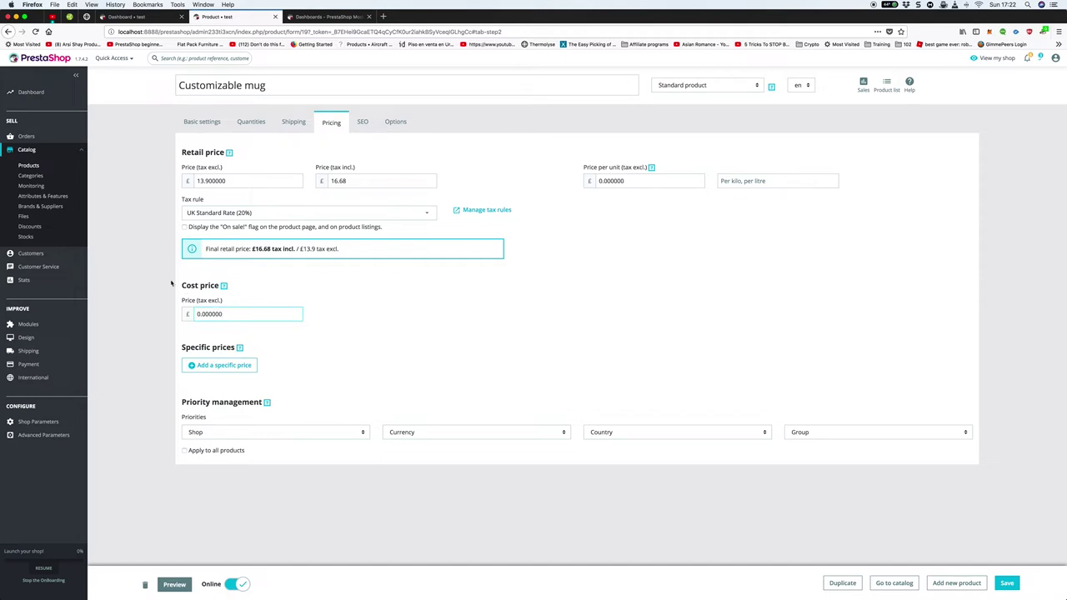
{"action": "left_click_drag", "start_coordinate": [215, 314], "coordinate": [192, 315]}
{"action": "left_click_drag", "start_coordinate": [243, 315], "coordinate": [172, 307]}
{"action": "left_click", "coordinate": [641, 178]}
{"action": "left_click", "coordinate": [783, 181]}
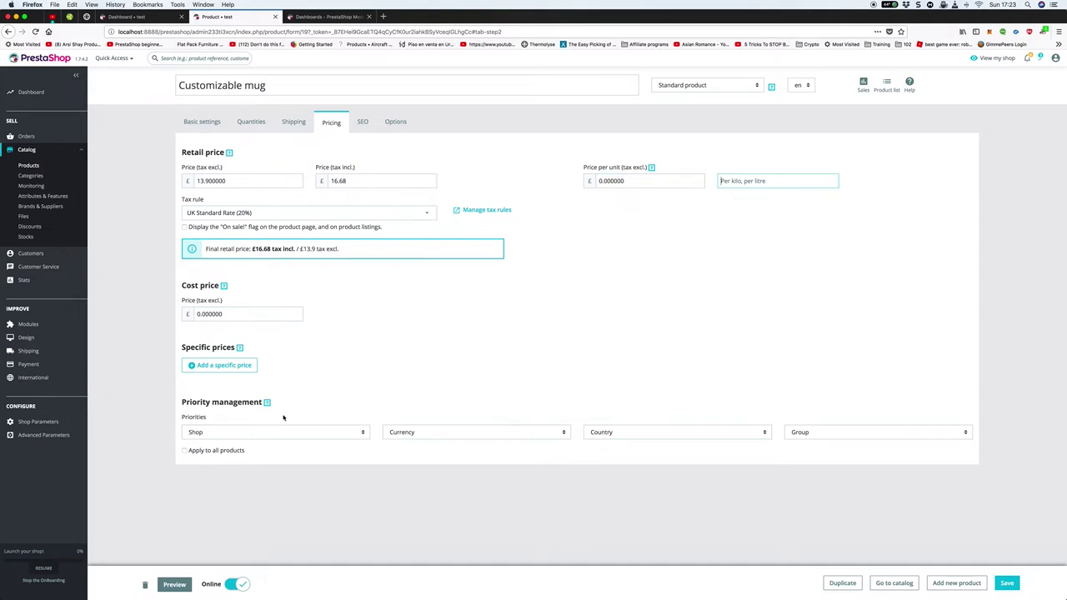
Examine the options of the first priority and the help for priority management in the pricing settings
{"action": "left_click", "coordinate": [360, 431]}
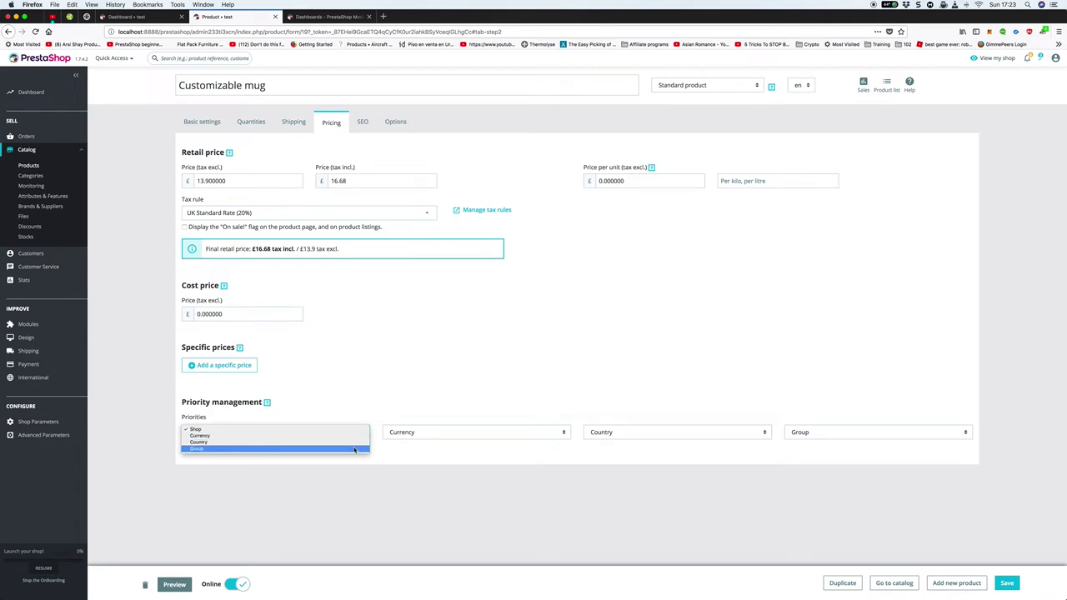
{"action": "left_click", "coordinate": [378, 383]}
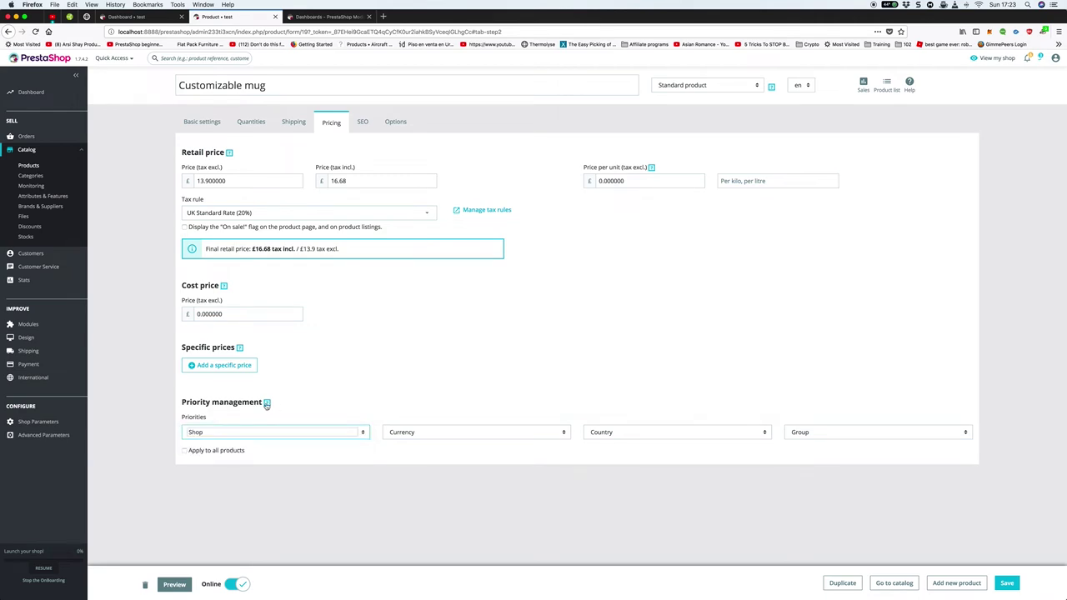
{"action": "right_click", "coordinate": [267, 404]}
{"action": "left_click", "coordinate": [317, 376]}
{"action": "mouse_move", "coordinate": [269, 404]}
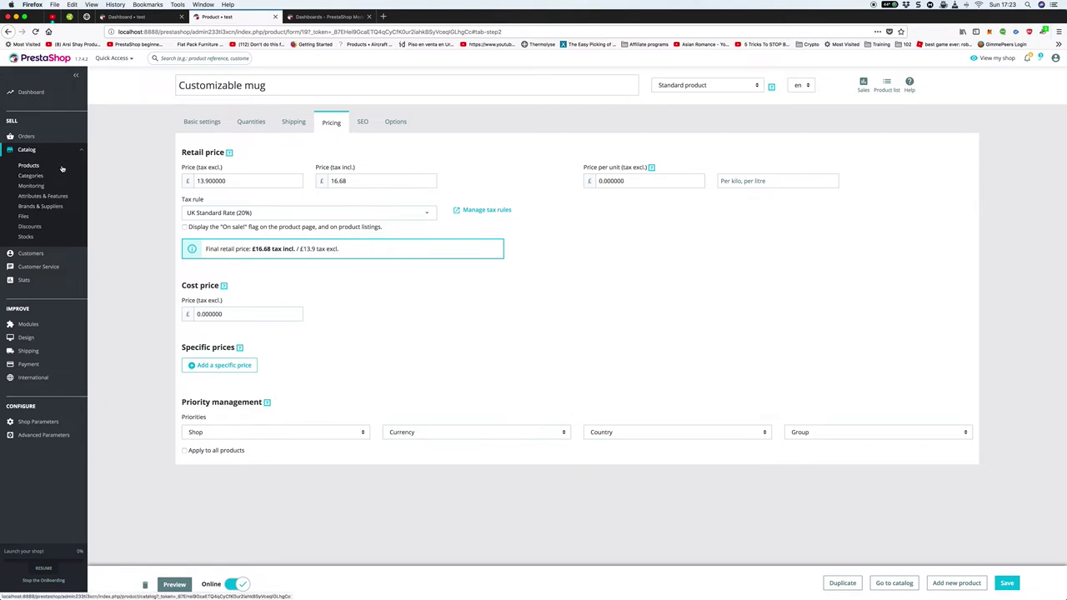
Review the meta description and friendly URL fields in the mug's SEO settings
{"action": "left_click", "coordinate": [365, 123]}
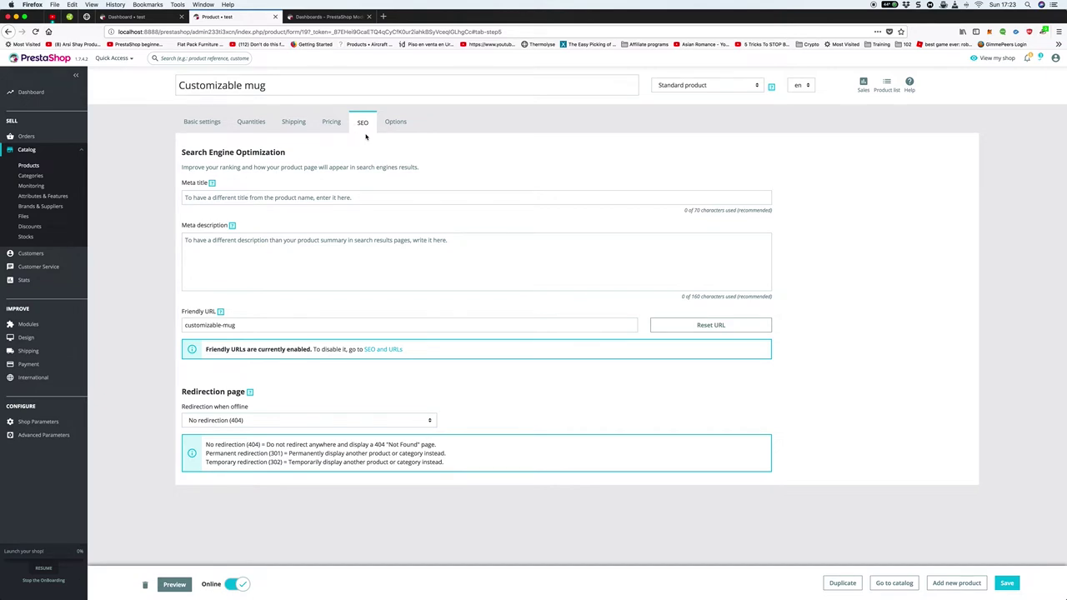
{"action": "left_click", "coordinate": [330, 245]}
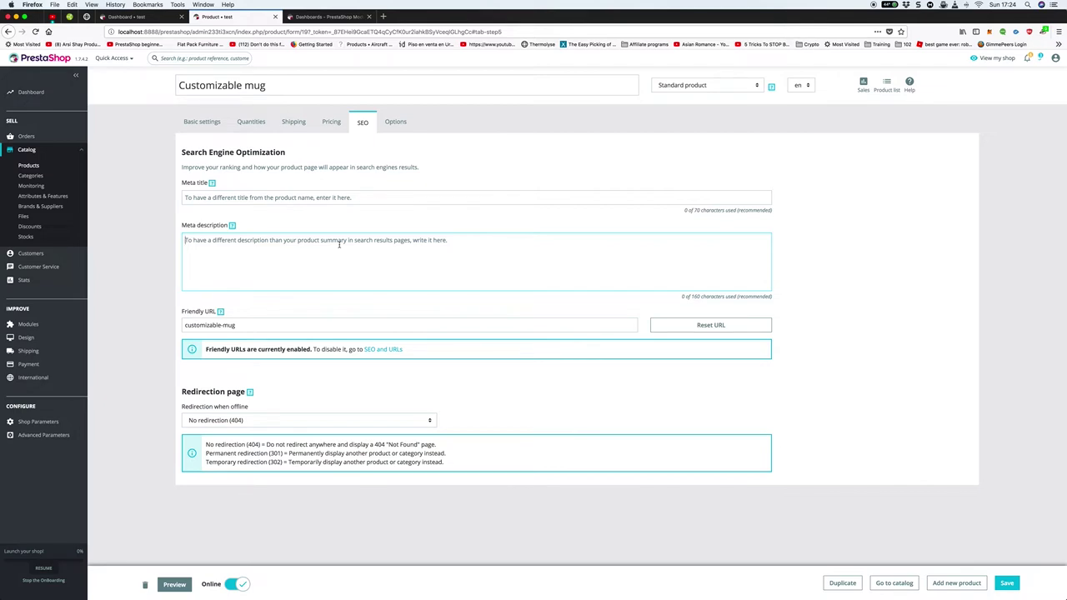
{"action": "left_click", "coordinate": [272, 324]}
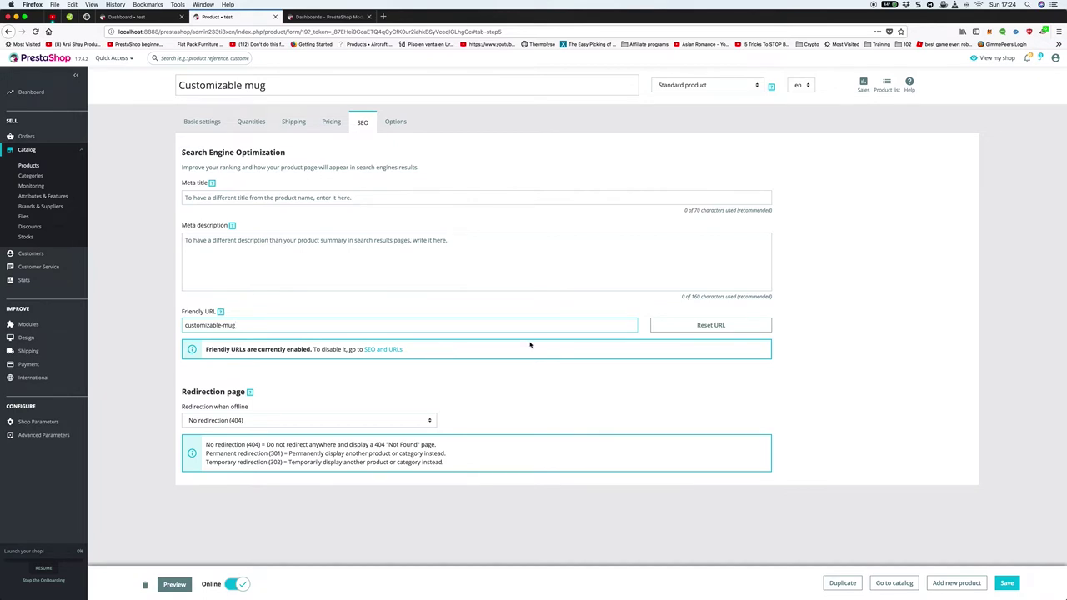
Set the mug's redirection when offline to Permanent redirection to a product (301), leaving the target product empty
{"action": "left_click", "coordinate": [411, 420]}
{"action": "left_click", "coordinate": [412, 434]}
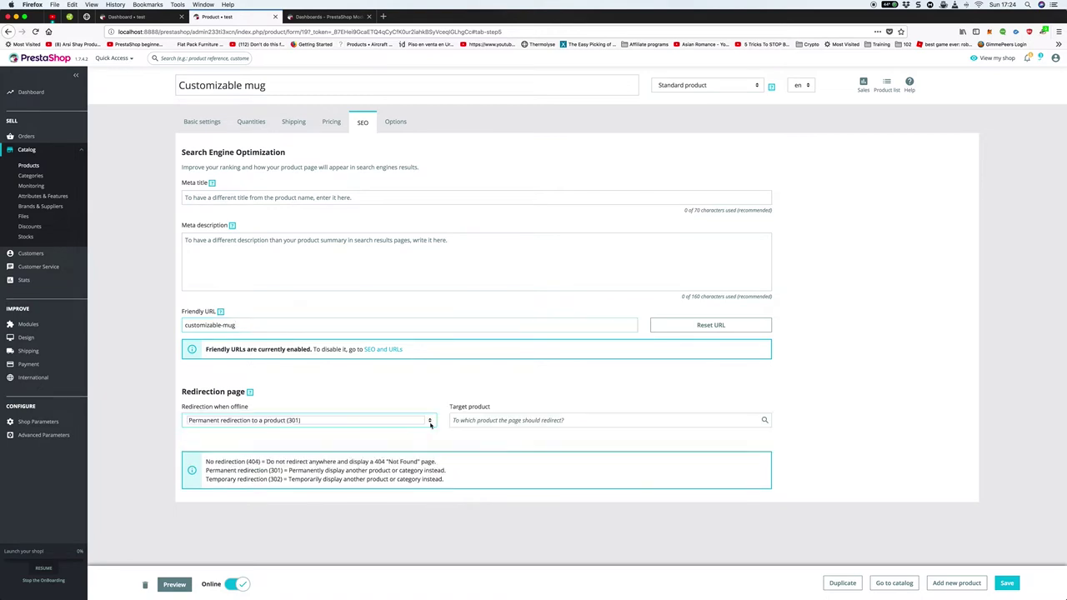
{"action": "left_click", "coordinate": [433, 423]}
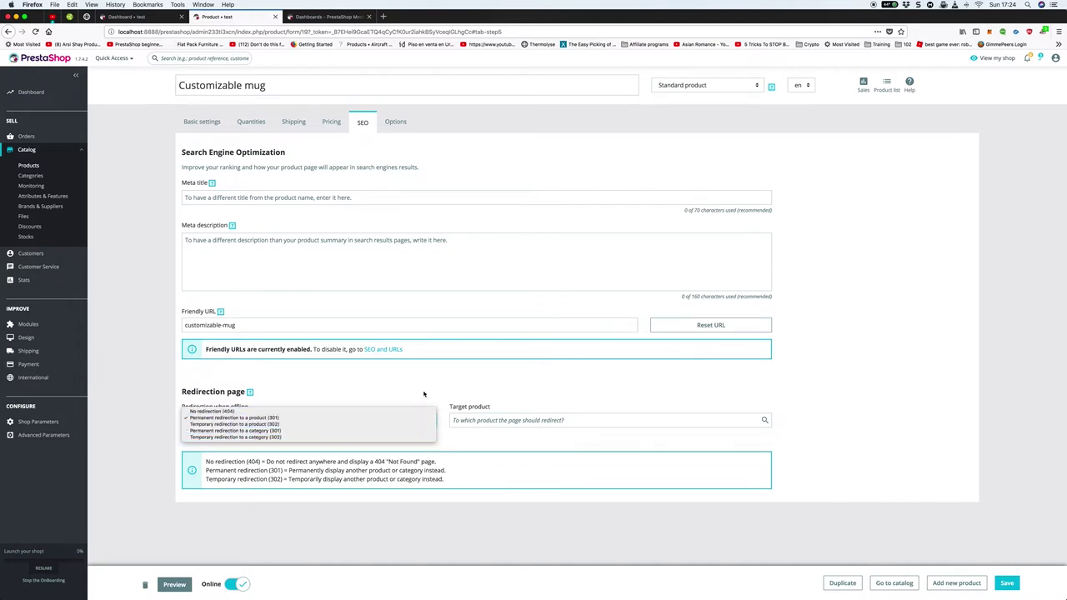
{"action": "left_click", "coordinate": [585, 425]}
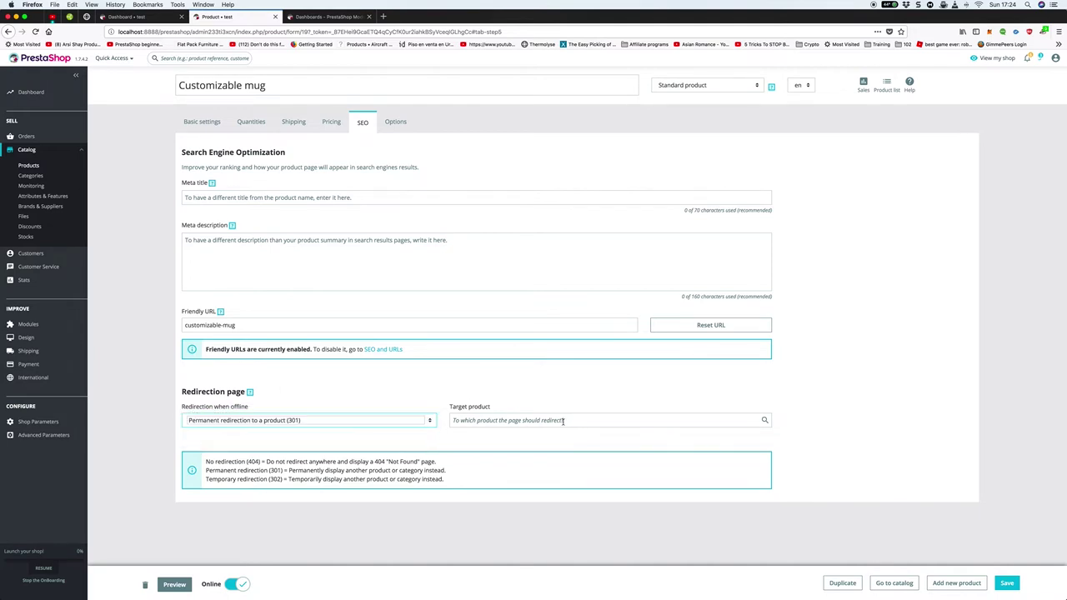
{"action": "left_click", "coordinate": [581, 425]}
Examine the available offline redirection types and read the explanation of the permanent redirection (301)
{"action": "left_click", "coordinate": [434, 422]}
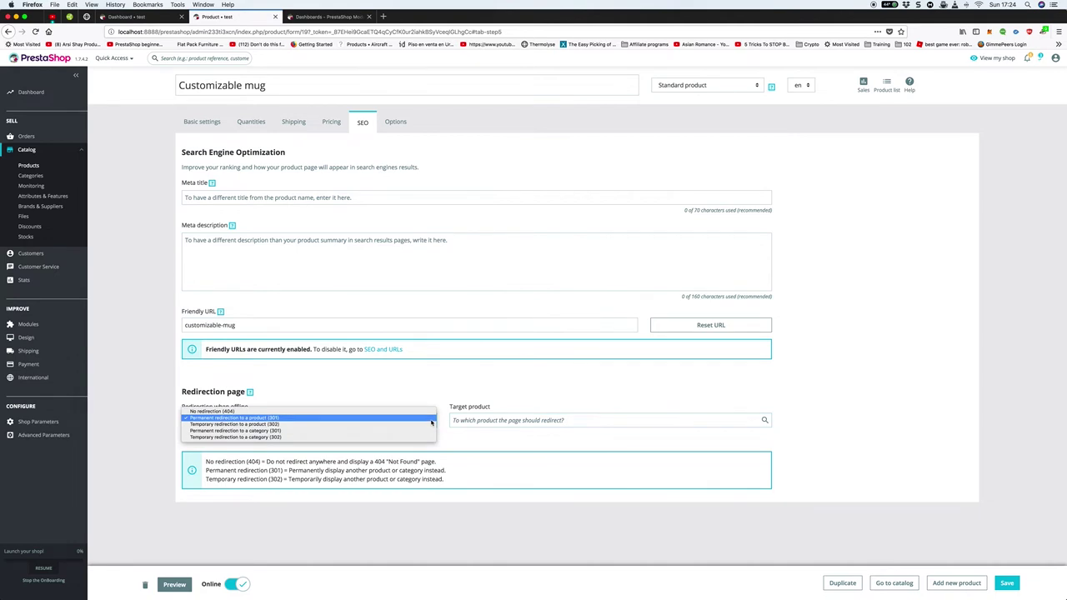
{"action": "left_click", "coordinate": [430, 394]}
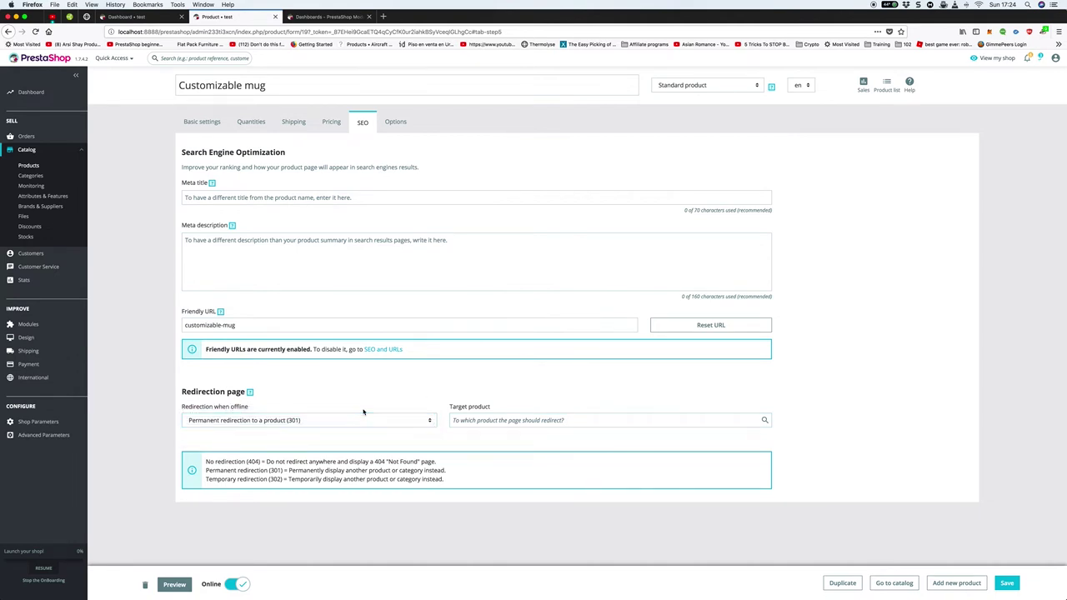
{"action": "left_click", "coordinate": [429, 421]}
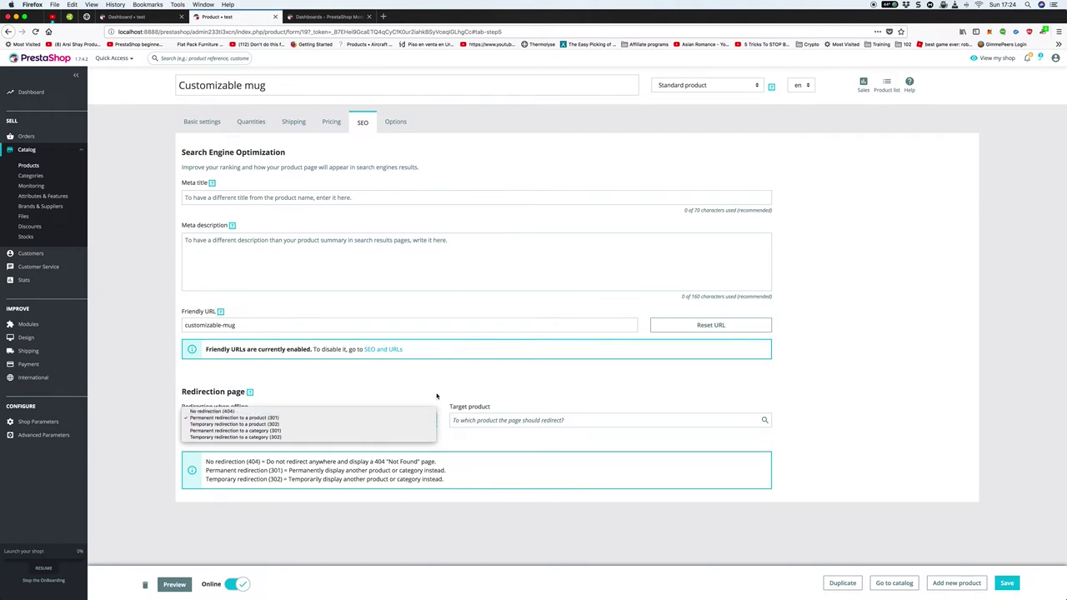
{"action": "left_click", "coordinate": [436, 396]}
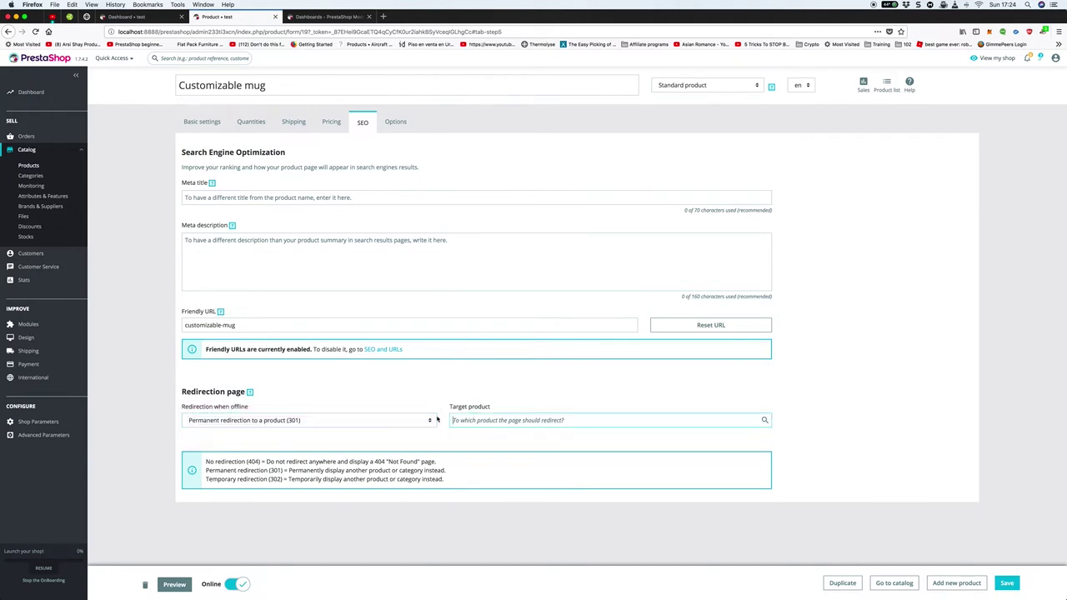
{"action": "left_click", "coordinate": [401, 420]}
{"action": "left_click", "coordinate": [397, 392]}
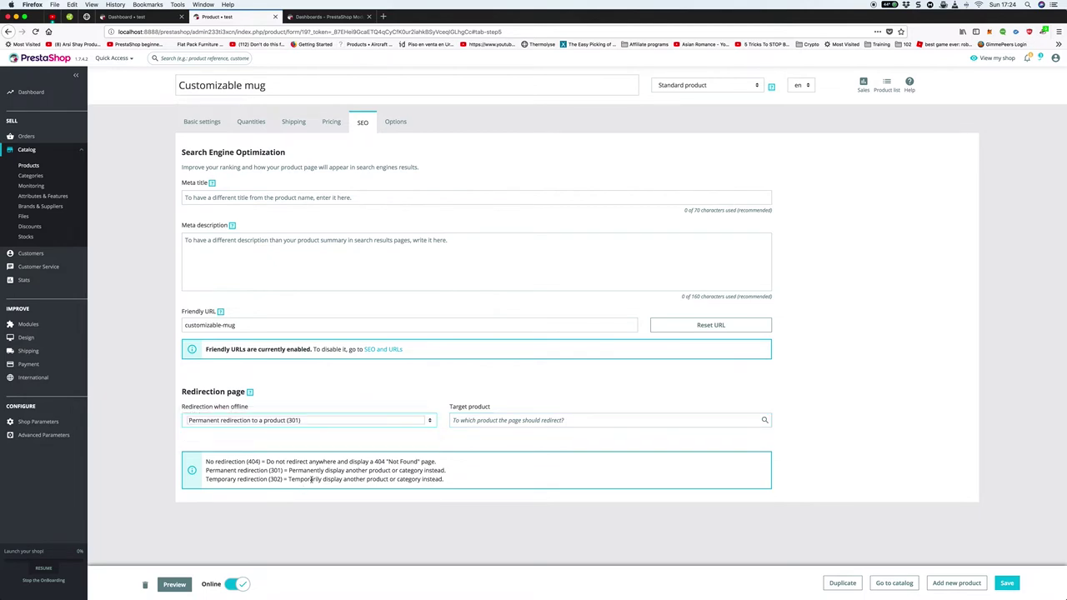
{"action": "left_click_drag", "start_coordinate": [316, 470], "coordinate": [471, 472]}
{"action": "left_click_drag", "start_coordinate": [221, 471], "coordinate": [423, 472]}
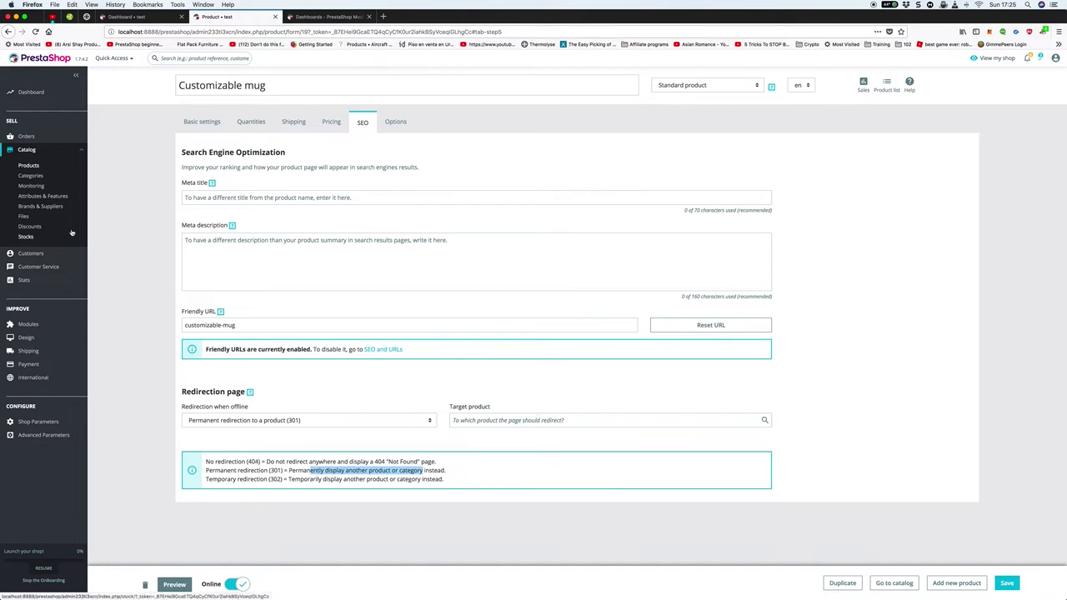
Examine the choices for where the mug should appear in the product options' visibility setting
{"action": "left_click", "coordinate": [395, 122]}
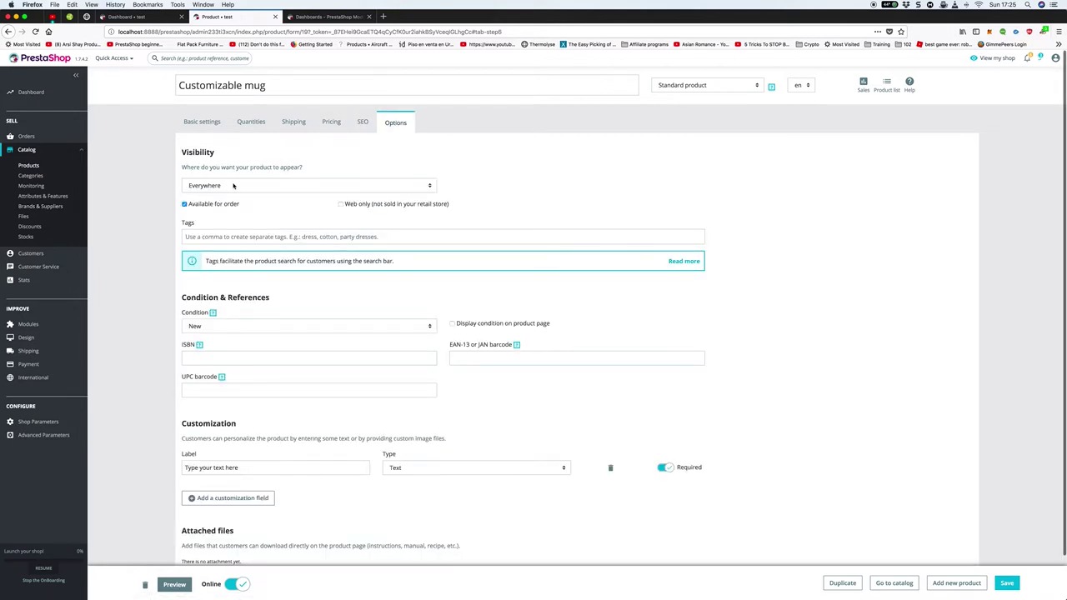
{"action": "left_click", "coordinate": [419, 188]}
{"action": "left_click", "coordinate": [419, 188]}
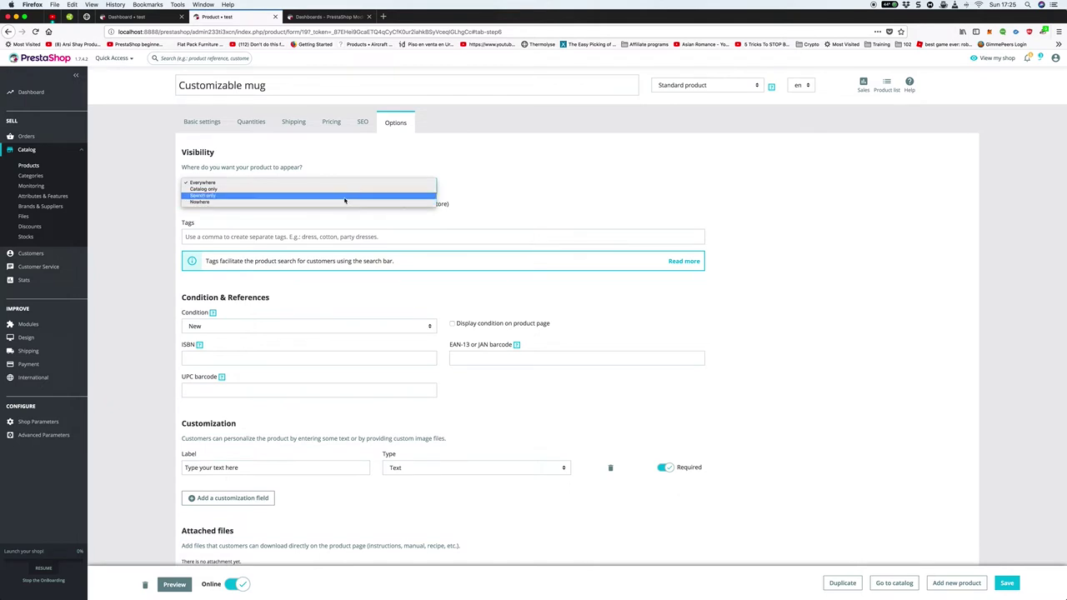
{"action": "left_click", "coordinate": [349, 168]}
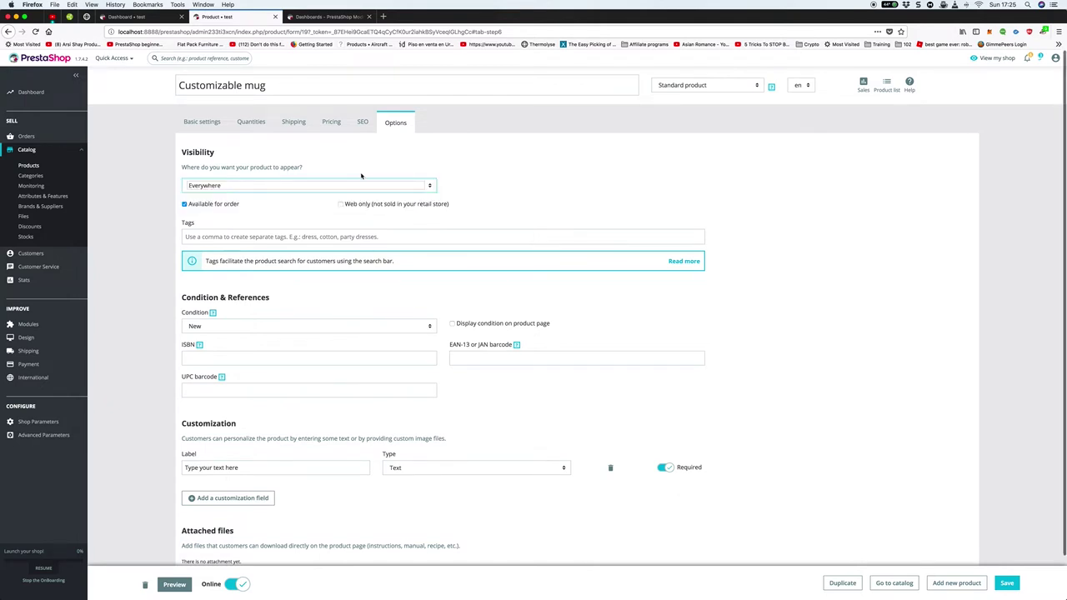
{"action": "left_click", "coordinate": [359, 185]}
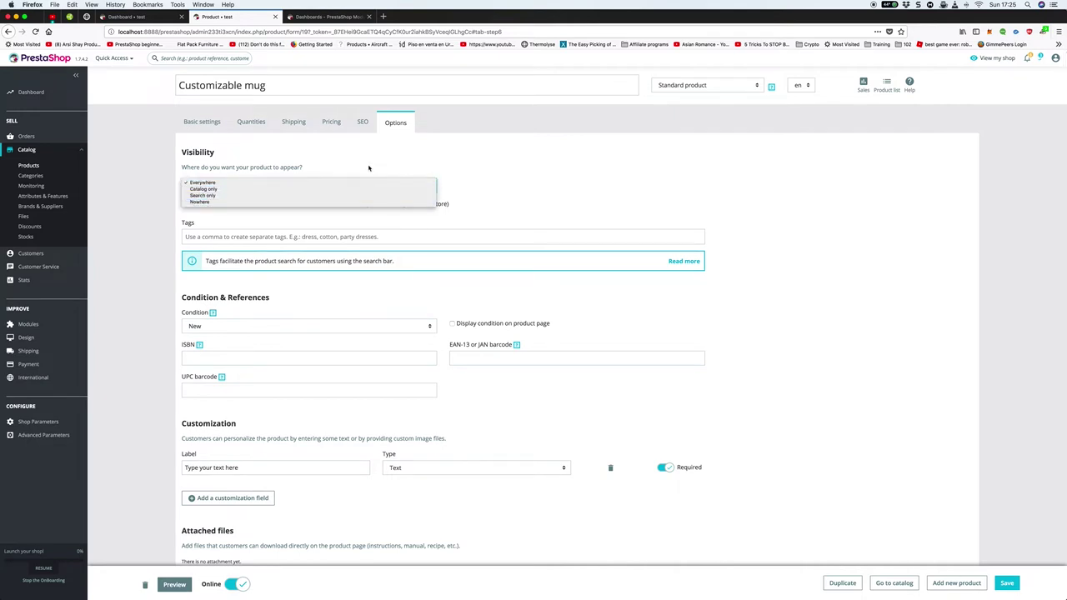
{"action": "left_click", "coordinate": [370, 168]}
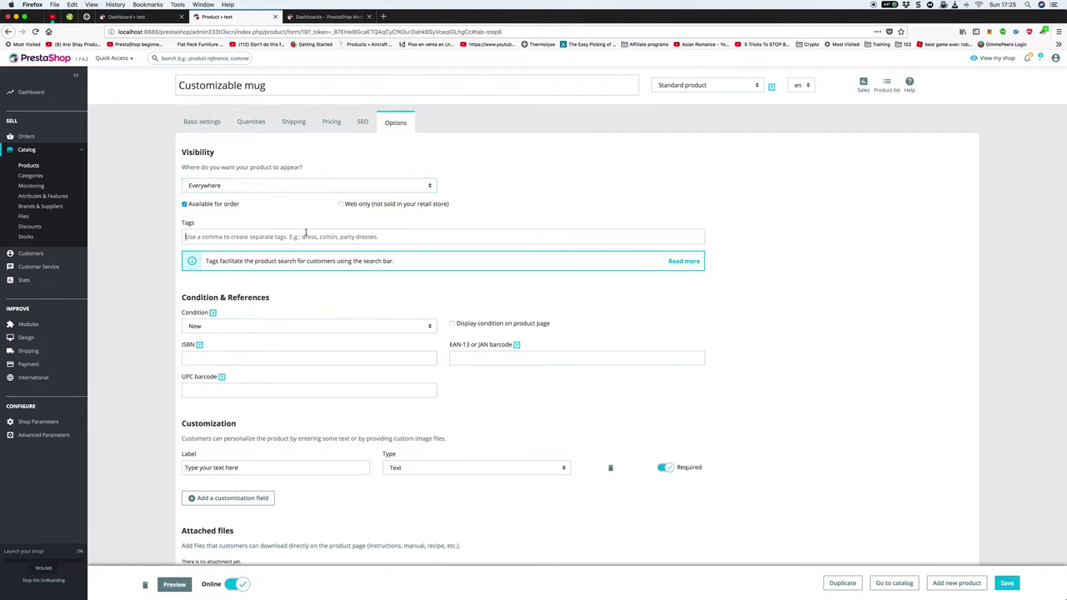
Add the tags "white mug", "custom mug", "printed mug" and "printed cup" to the mug
{"action": "type", "text": "t"}
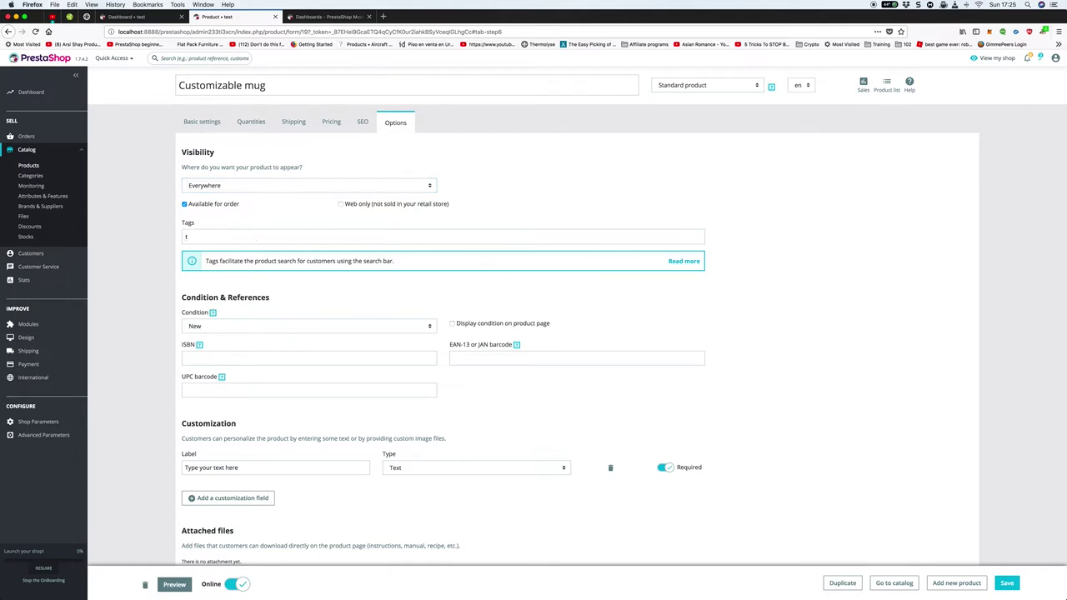
{"action": "type", "text": "hite mug"}
{"action": "key", "text": "Return"}
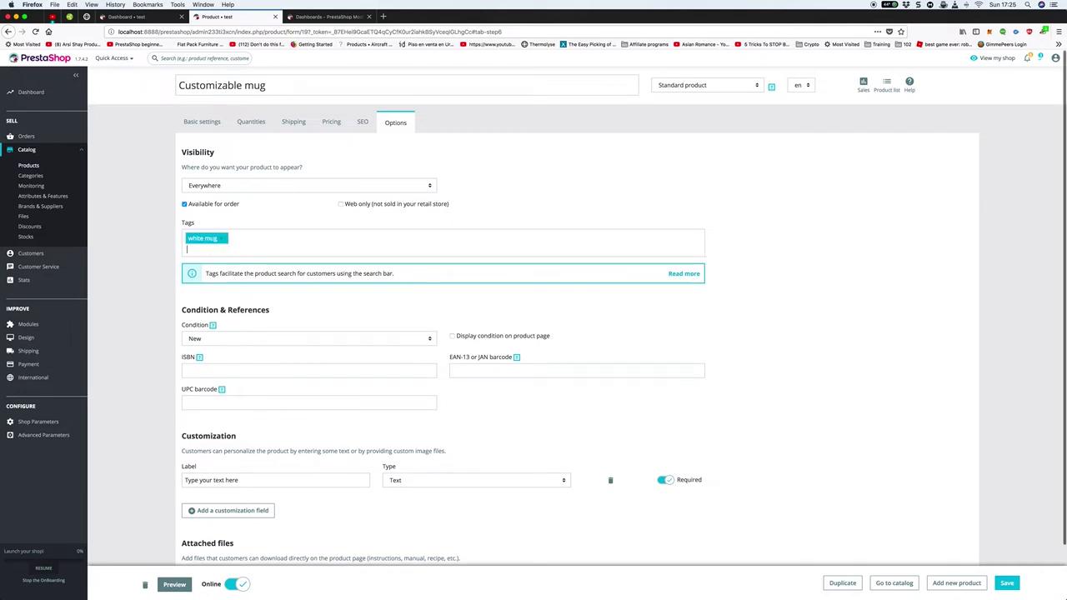
{"action": "type", "text": "custom mug"}
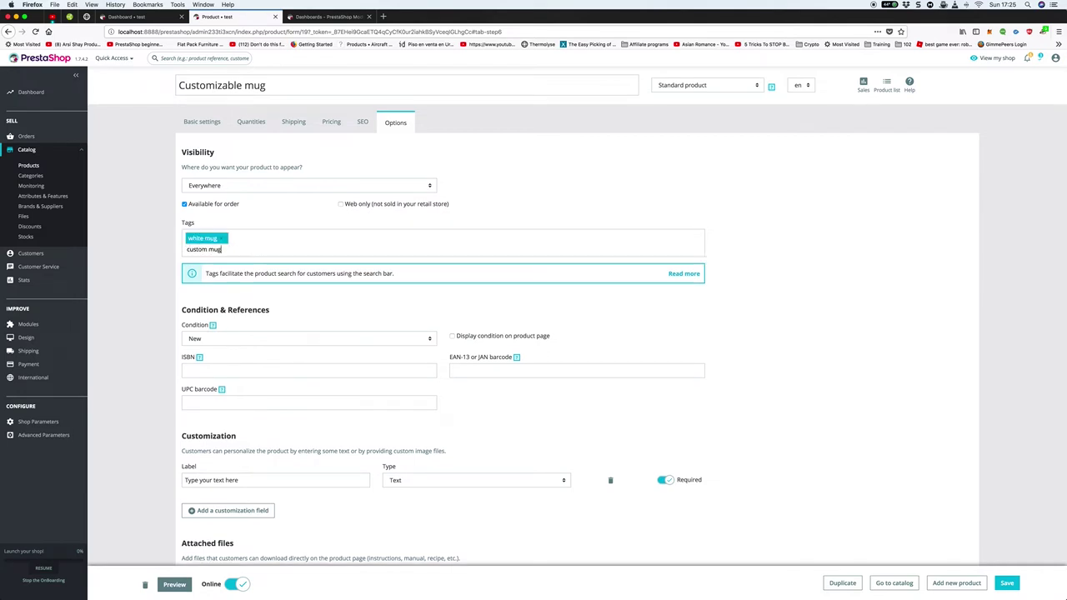
{"action": "key", "text": "Return"}
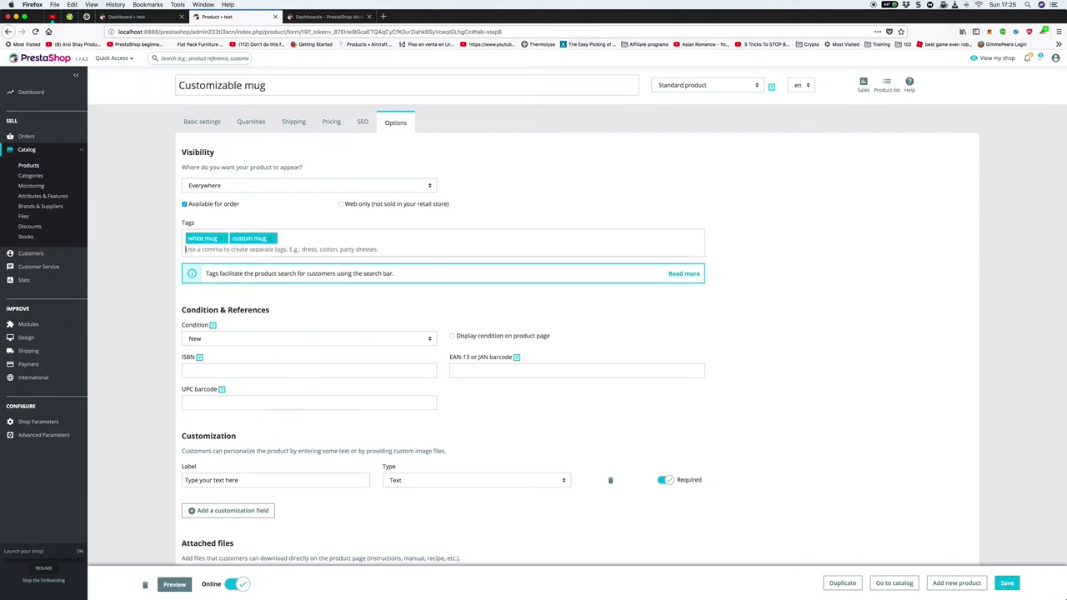
{"action": "type", "text": "printed mug"}
{"action": "key", "text": "Return"}
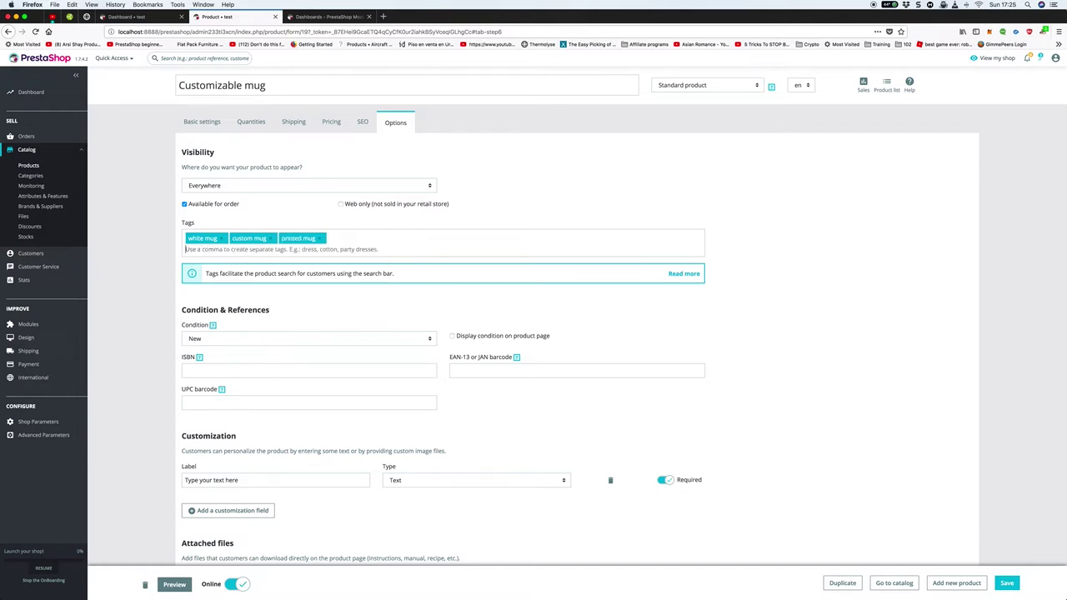
{"action": "type", "text": "printed cup"}
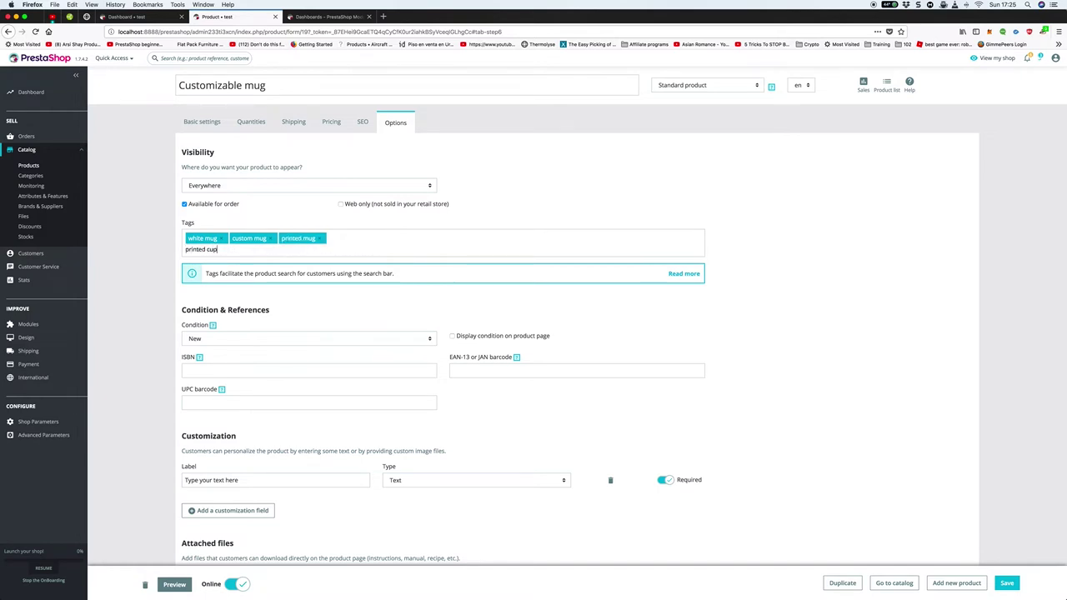
{"action": "key", "text": "Return"}
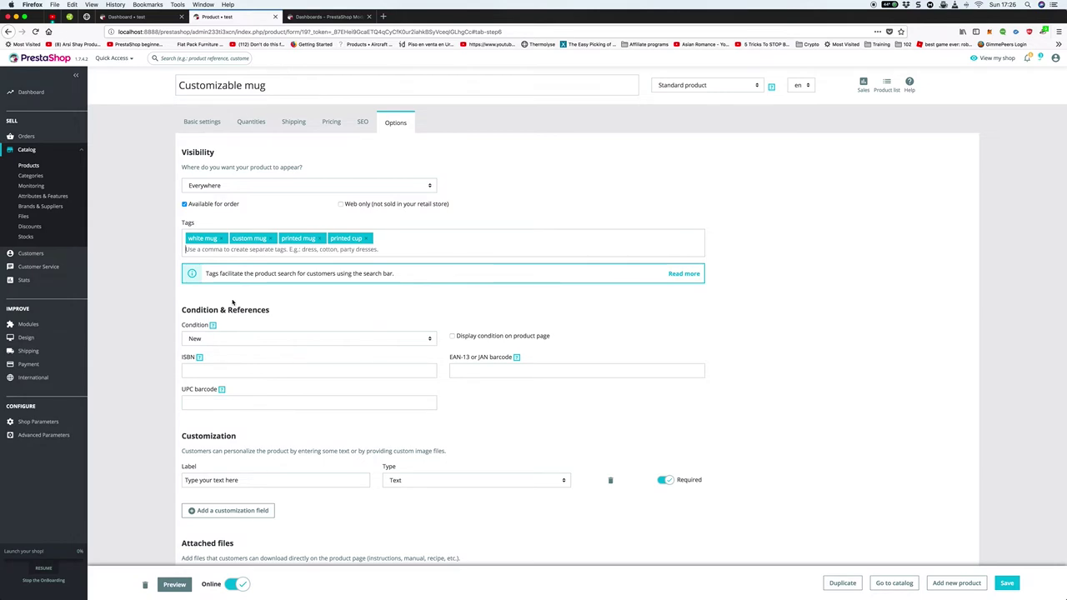
Examine the mug's condition choices and the ISBN field under Condition & References
{"action": "scroll", "coordinate": [234, 302], "scroll_direction": "down", "scroll_amount": 2}
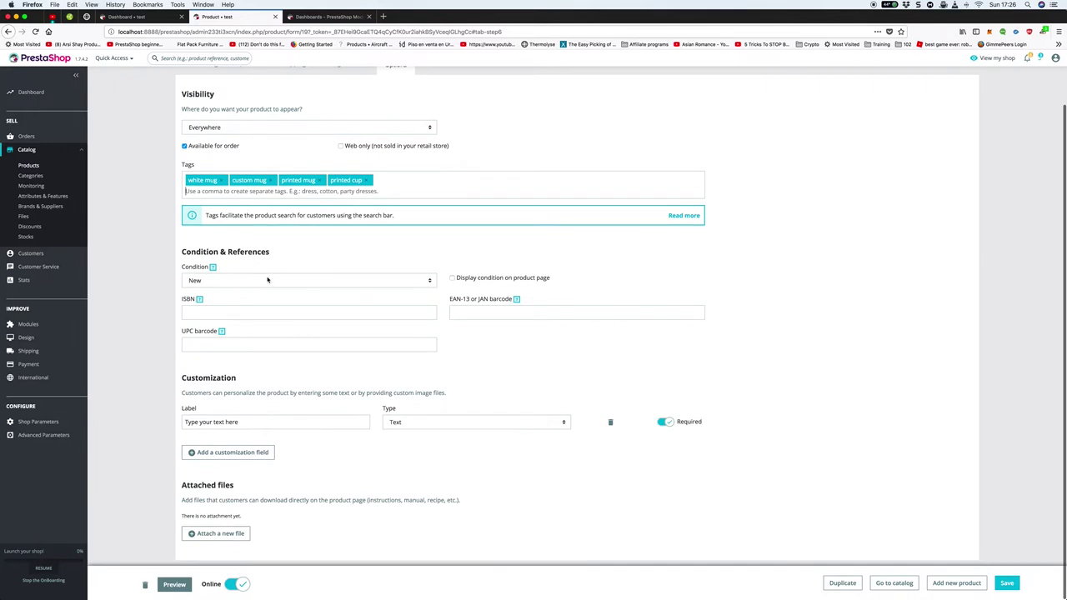
{"action": "left_click", "coordinate": [269, 281]}
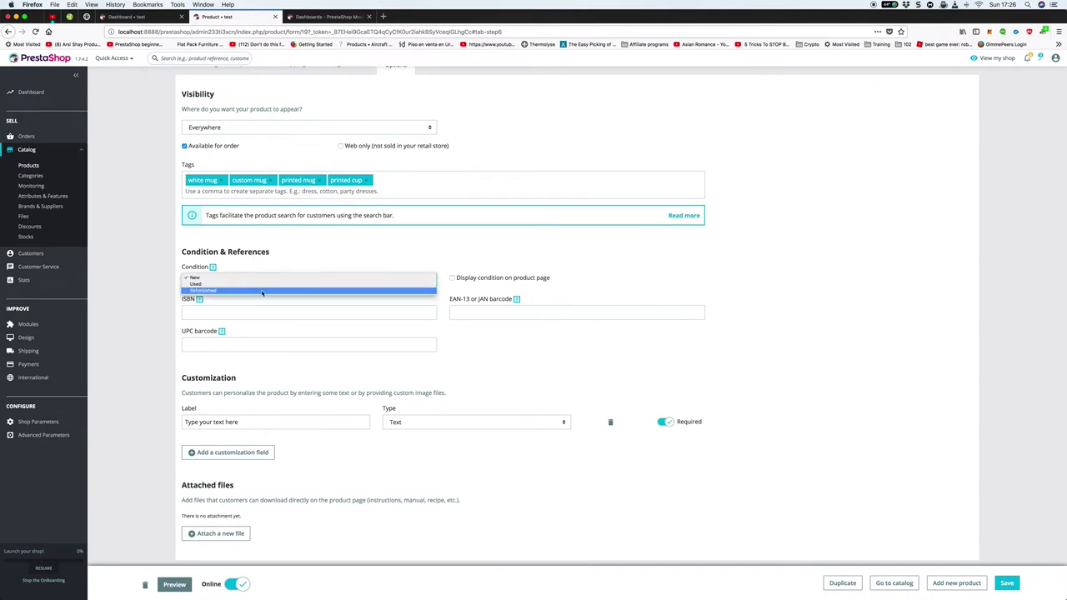
{"action": "left_click", "coordinate": [243, 272]}
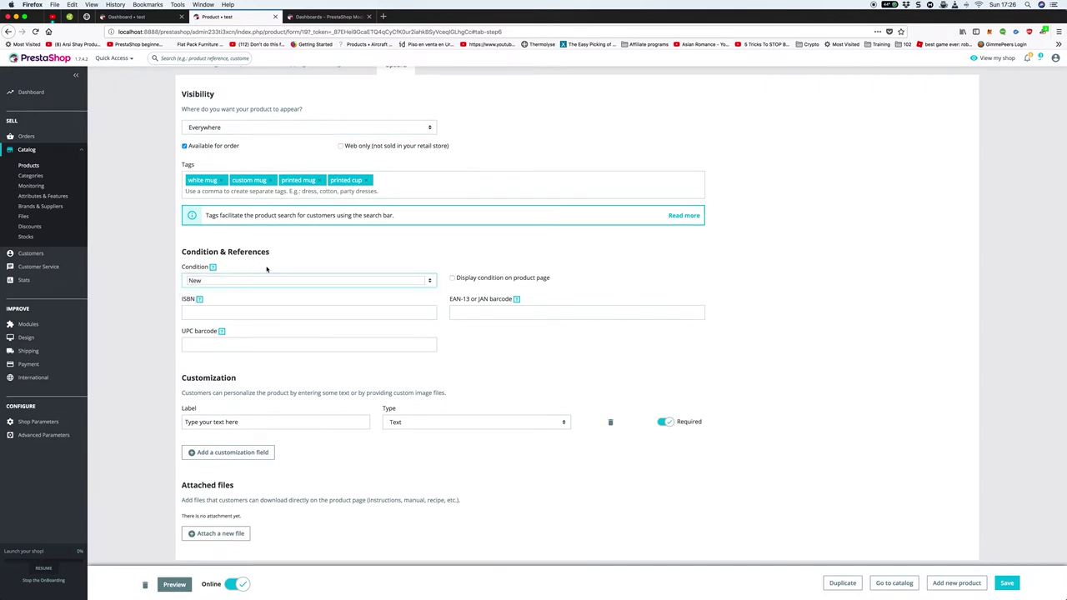
{"action": "left_click", "coordinate": [254, 310]}
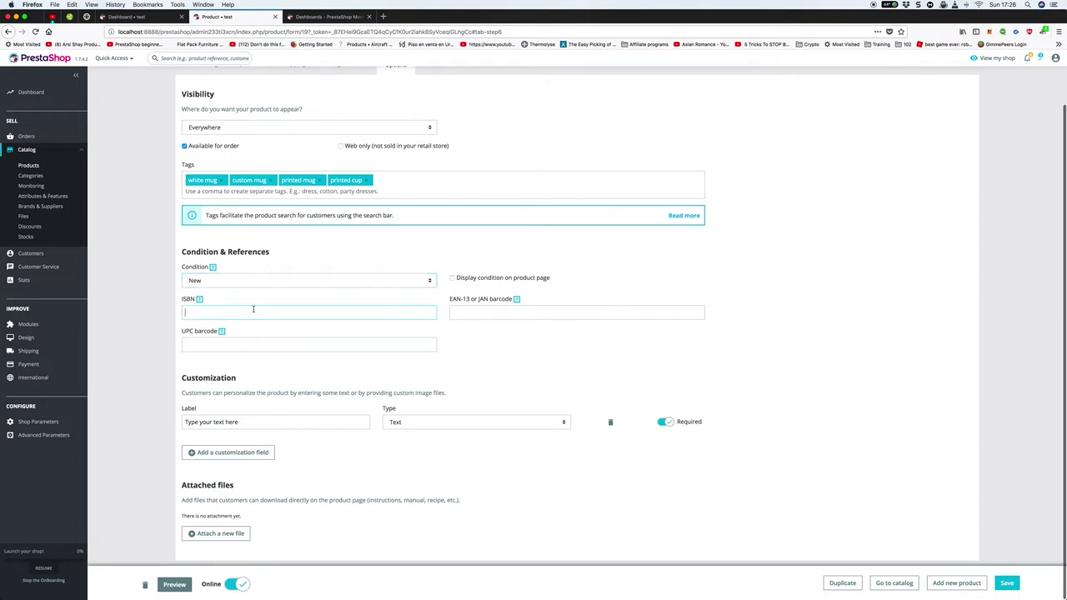
Read the explanations of the ISBN, EAN-13 or JAN barcode and UPC barcode fields under Condition & References
{"action": "mouse_move", "coordinate": [201, 305]}
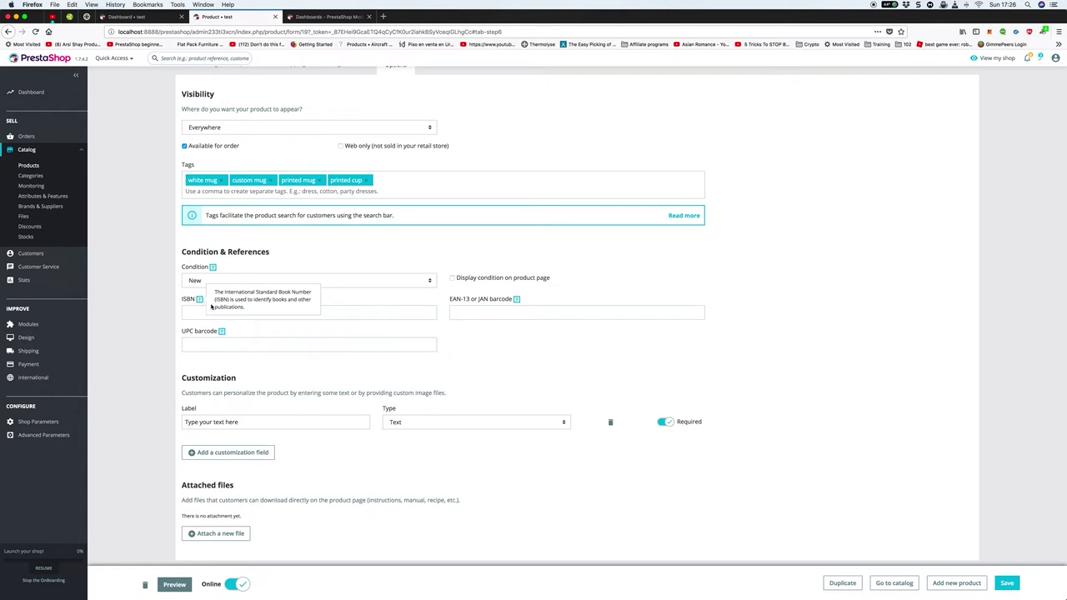
{"action": "right_click", "coordinate": [354, 297]}
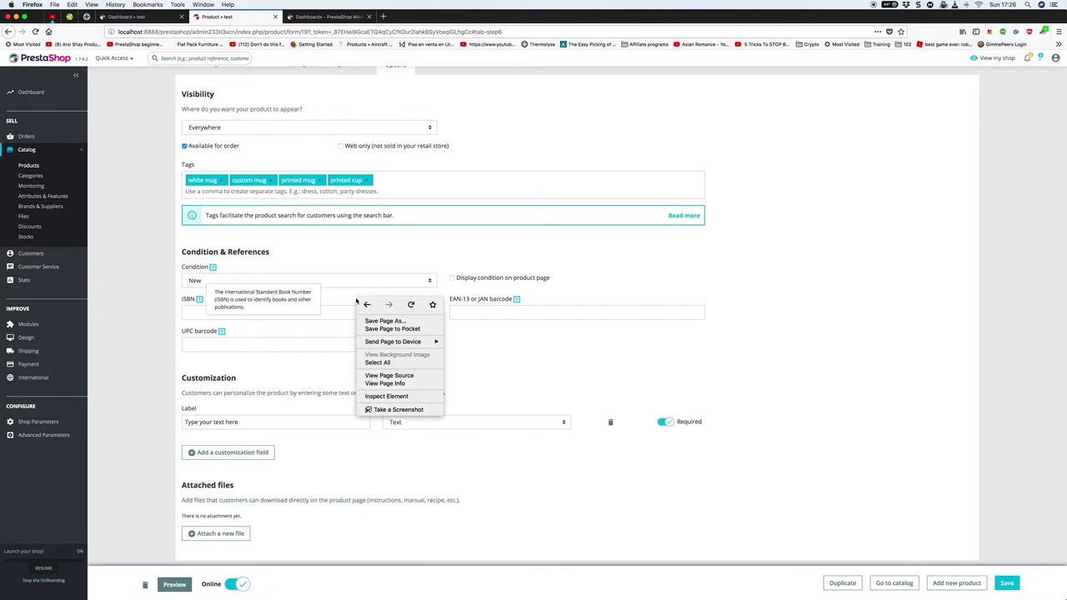
{"action": "left_click", "coordinate": [341, 298]}
{"action": "left_click", "coordinate": [193, 318]}
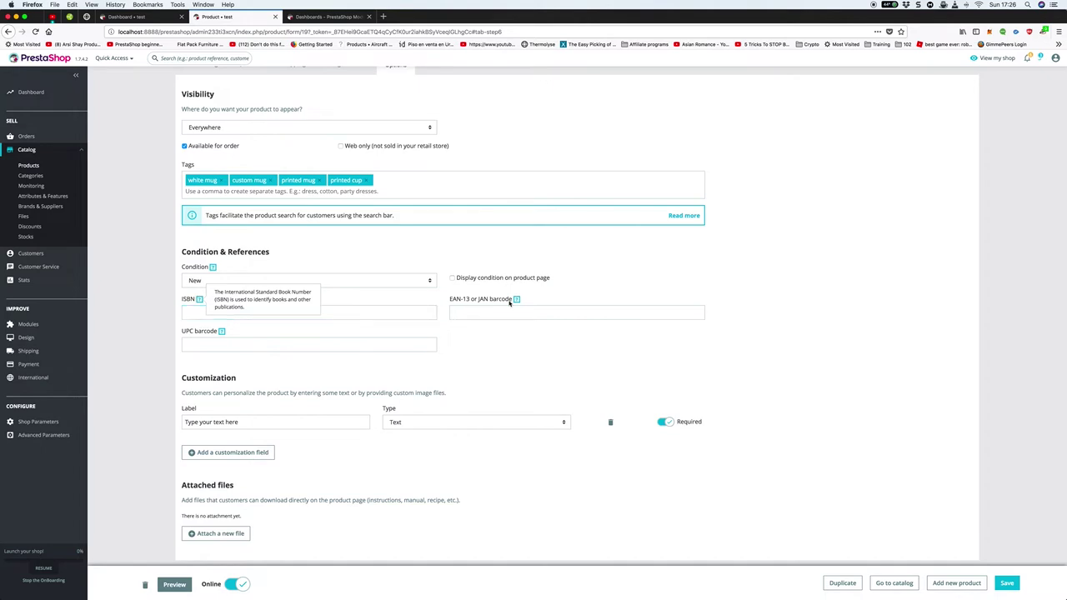
{"action": "mouse_move", "coordinate": [517, 301]}
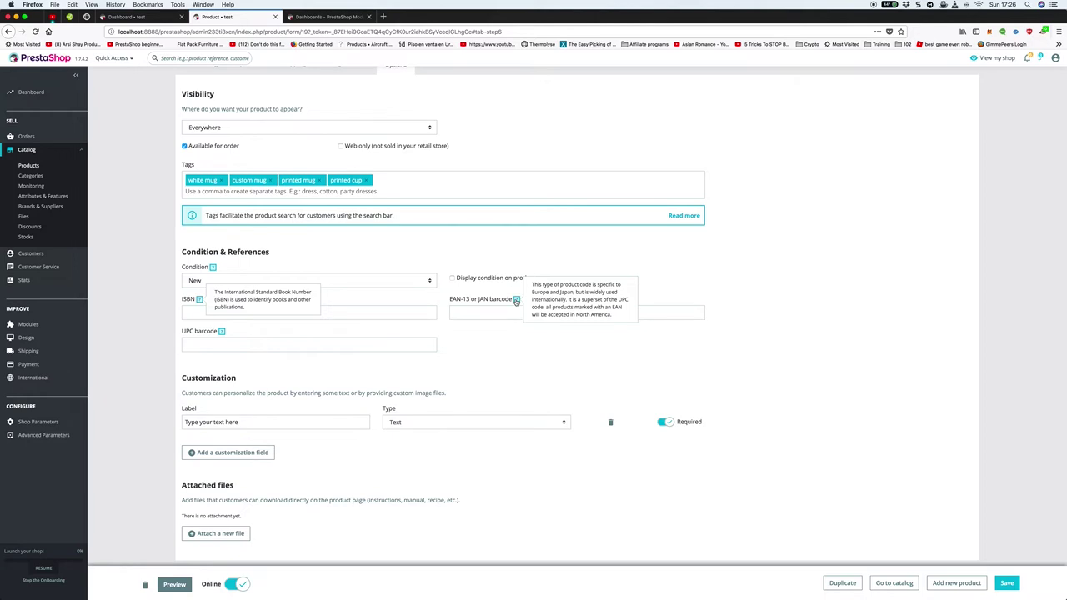
{"action": "left_click", "coordinate": [492, 317]}
{"action": "left_click", "coordinate": [330, 345]}
{"action": "mouse_move", "coordinate": [222, 337]}
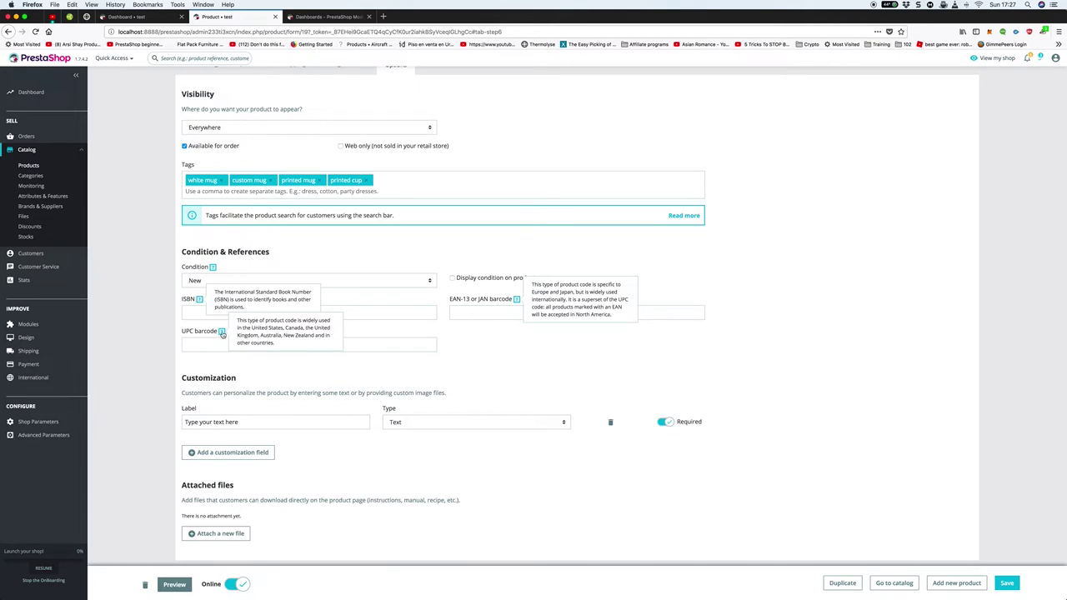
{"action": "left_click", "coordinate": [503, 313]}
{"action": "left_click", "coordinate": [518, 339]}
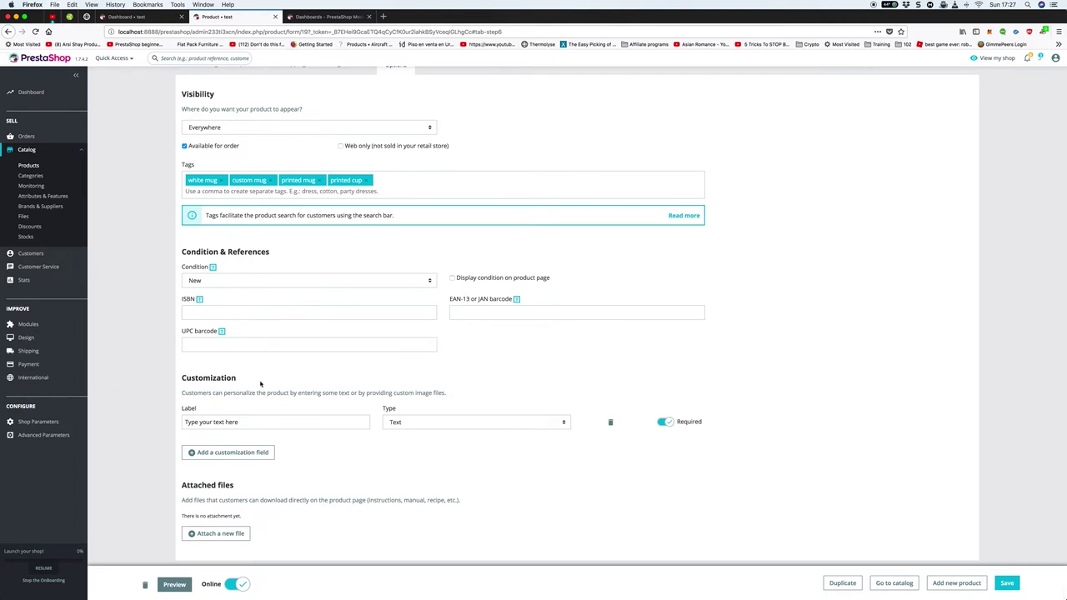
Set the type of the mug's "Type your text here" customization field to File
{"action": "scroll", "coordinate": [173, 371], "scroll_direction": "down", "scroll_amount": 1}
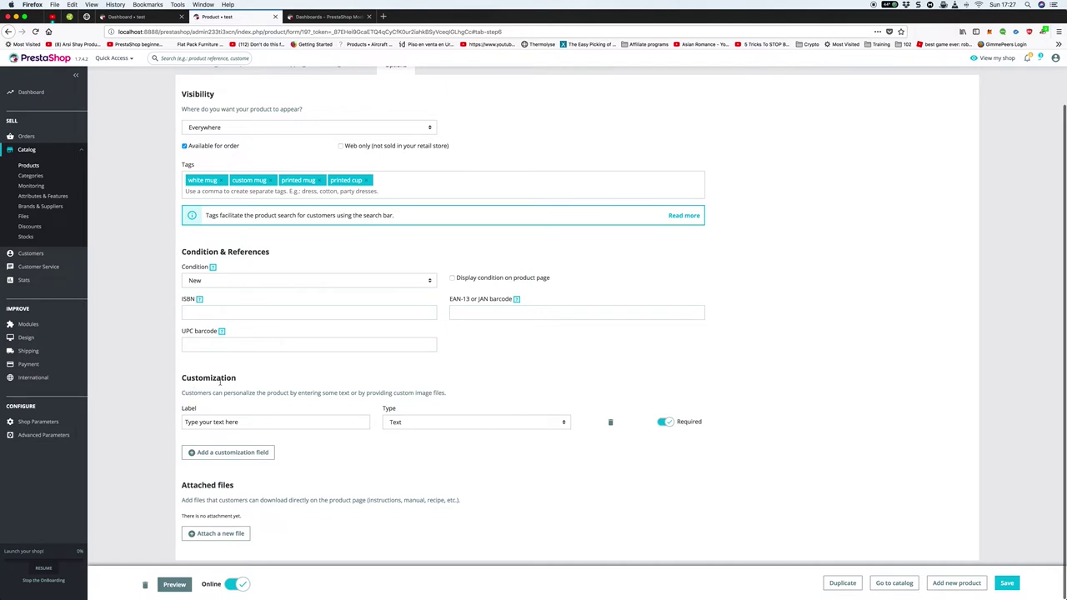
{"action": "left_click_drag", "start_coordinate": [216, 393], "coordinate": [393, 394]}
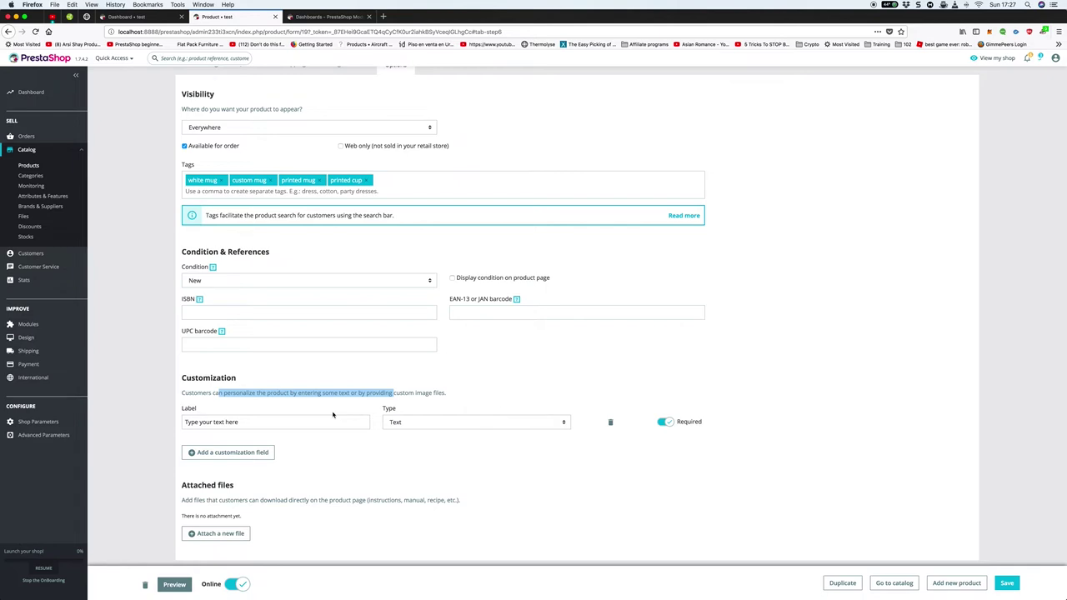
{"action": "left_click", "coordinate": [281, 423]}
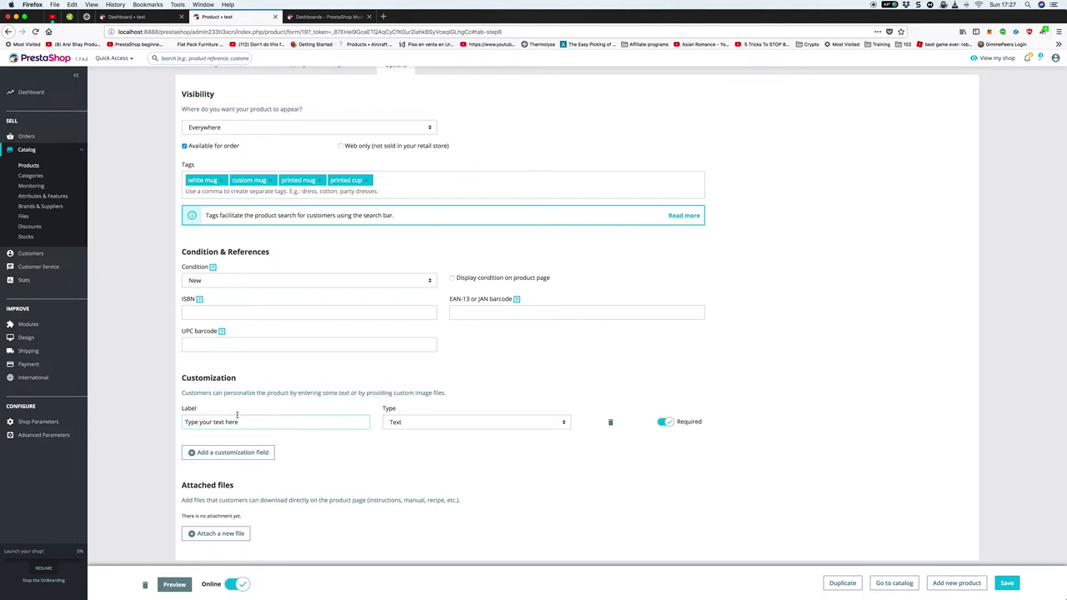
{"action": "left_click", "coordinate": [505, 424]}
{"action": "left_click", "coordinate": [531, 403]}
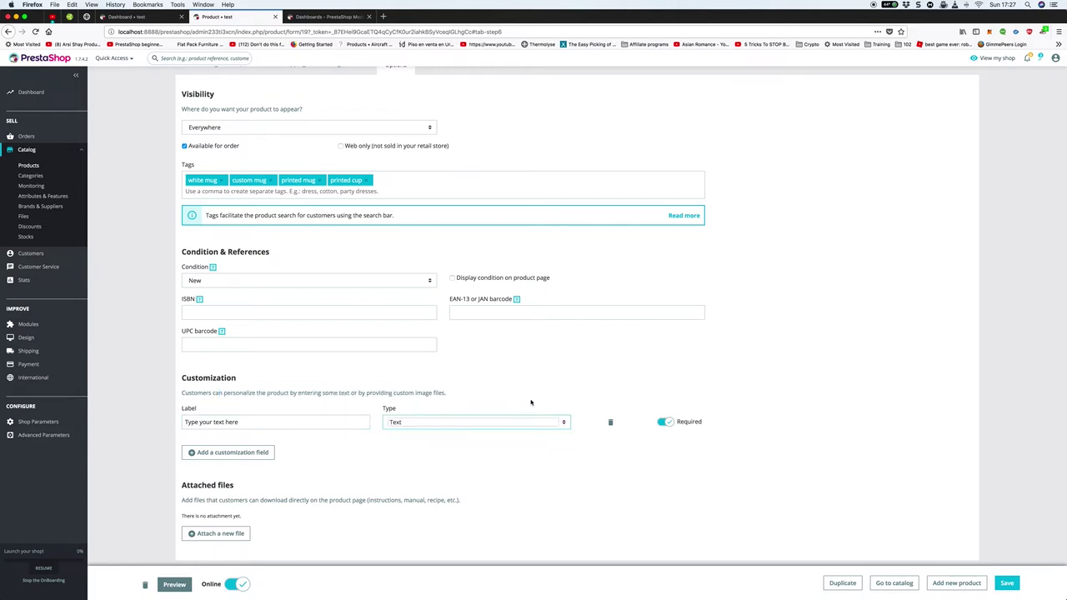
{"action": "key", "text": "Down"}
{"action": "left_click_drag", "start_coordinate": [193, 378], "coordinate": [488, 396]}
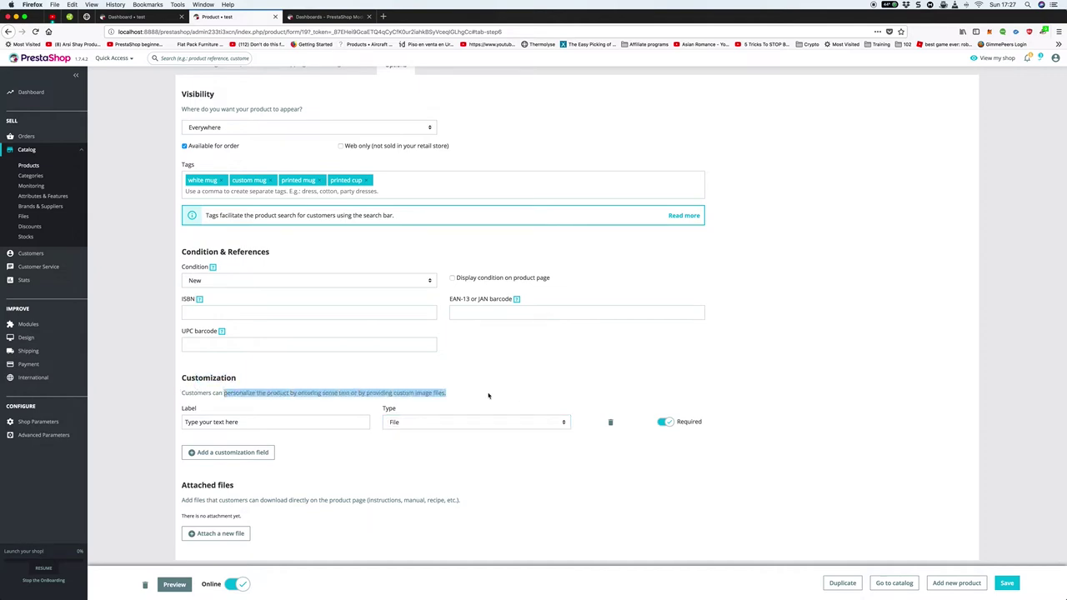
{"action": "left_click", "coordinate": [488, 396]}
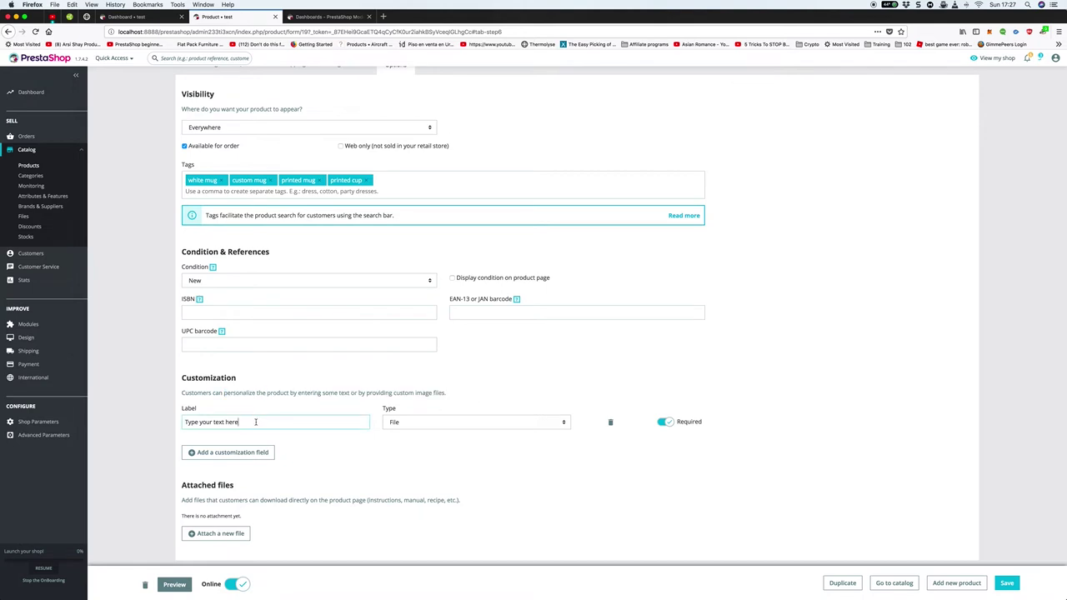
{"action": "left_click_drag", "start_coordinate": [255, 422], "coordinate": [164, 418]}
{"action": "left_click", "coordinate": [164, 420]}
Add a second, empty customization field to the mug and delete it again
{"action": "left_click", "coordinate": [205, 451]}
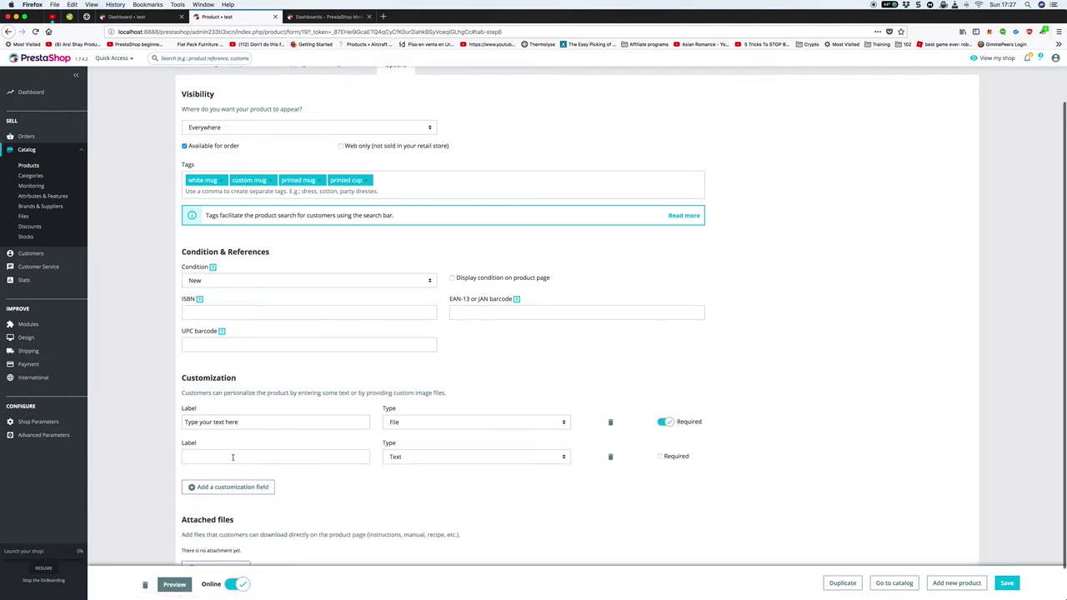
{"action": "left_click", "coordinate": [612, 459]}
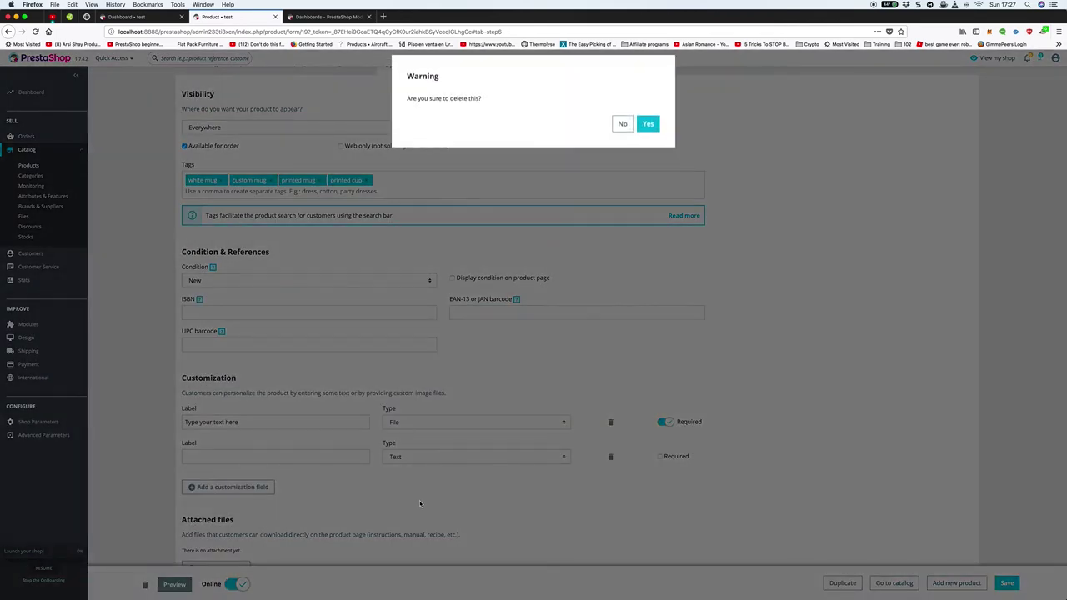
{"action": "left_click", "coordinate": [647, 131]}
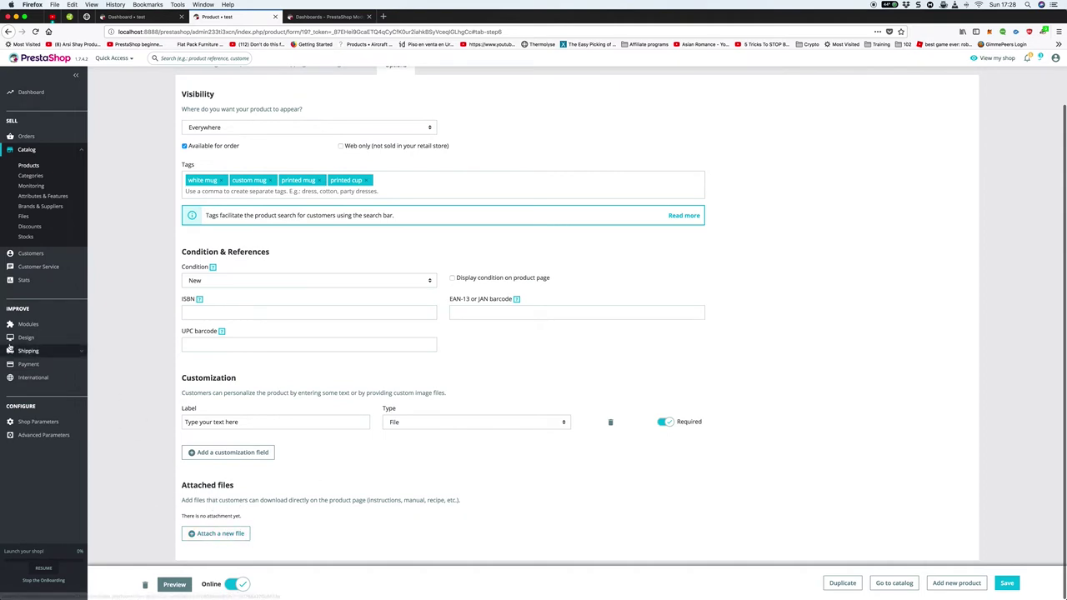
Open the Clothes category from the catalog's categories and look inside its Men subcategory
{"action": "left_click", "coordinate": [41, 177]}
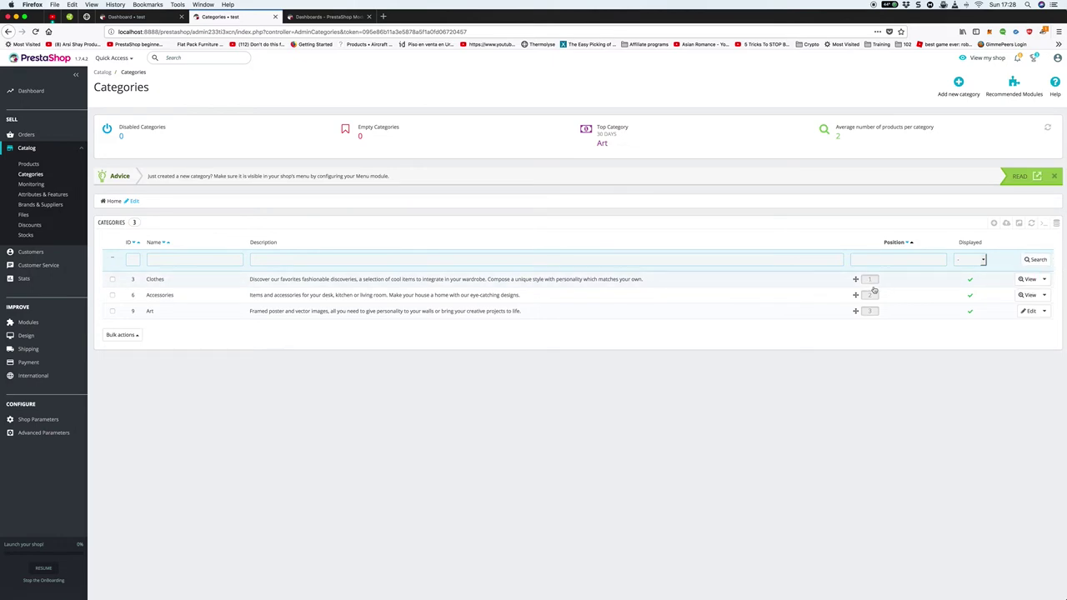
{"action": "left_click", "coordinate": [1036, 281]}
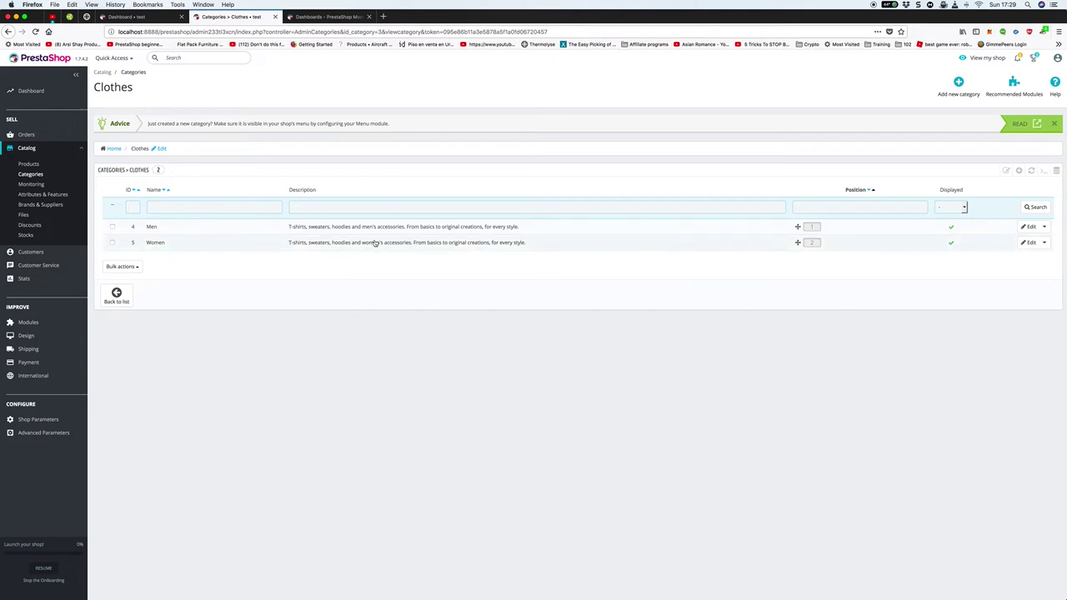
{"action": "triple_click", "coordinate": [118, 172]}
{"action": "left_click", "coordinate": [117, 171]}
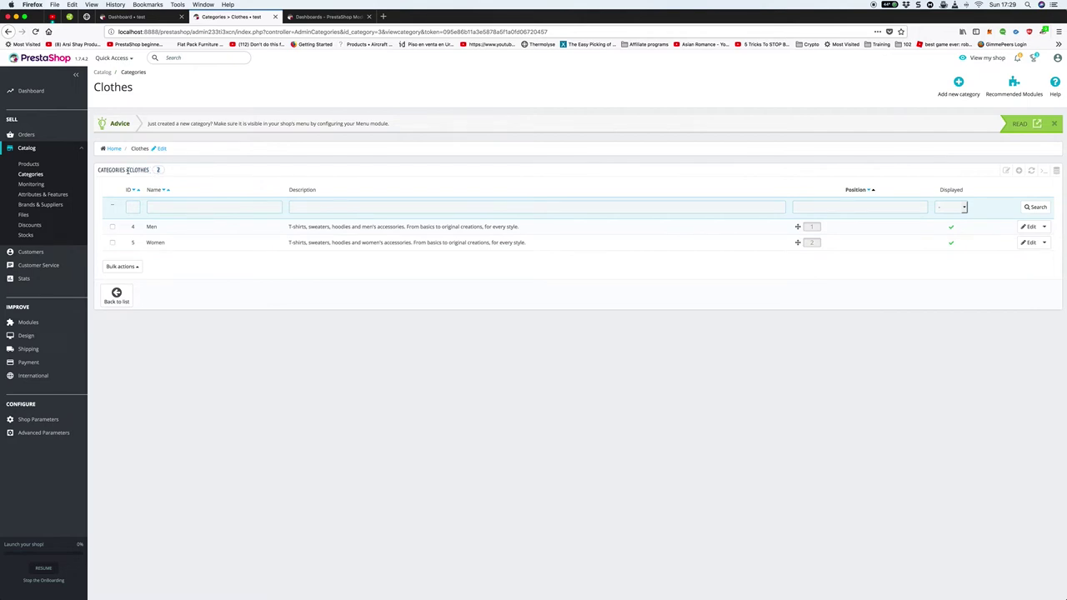
{"action": "left_click_drag", "start_coordinate": [127, 170], "coordinate": [155, 171]}
{"action": "left_click", "coordinate": [98, 170]}
{"action": "double_click", "coordinate": [98, 169]}
{"action": "left_click_drag", "start_coordinate": [129, 170], "coordinate": [150, 171]}
{"action": "left_click", "coordinate": [733, 227]}
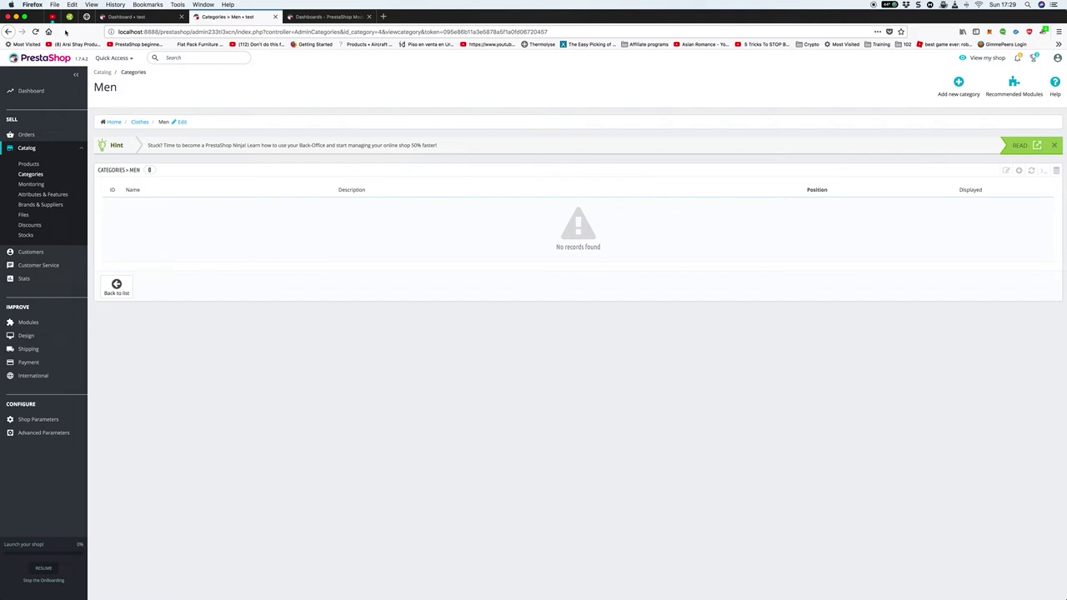
{"action": "left_click", "coordinate": [8, 32]}
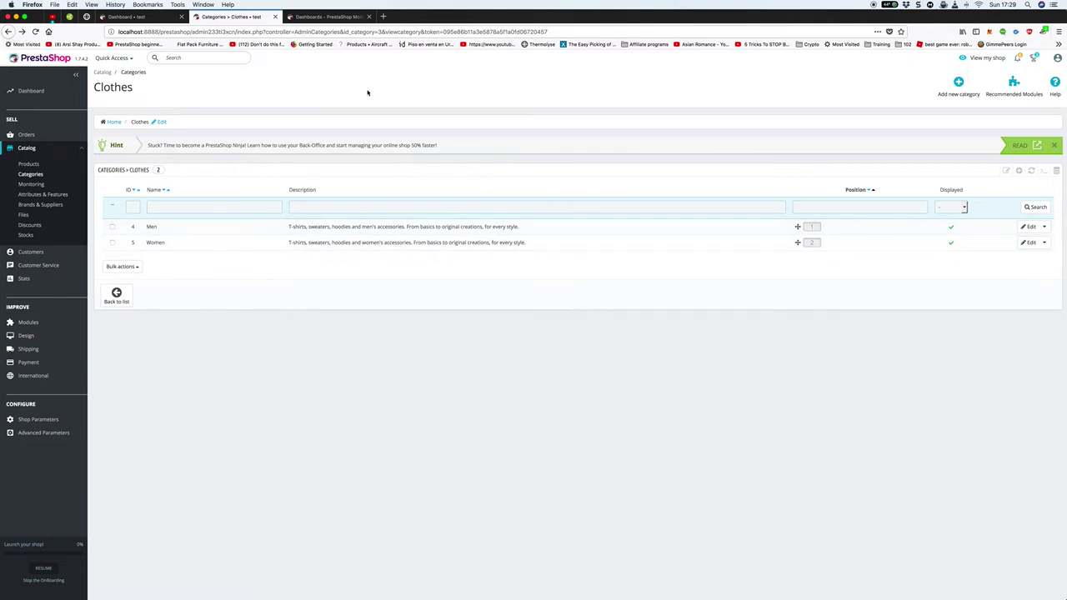
Open the Men subcategory for editing and examine its parent category, description, cover image, thumbnail and group access settings
{"action": "left_click", "coordinate": [1034, 241]}
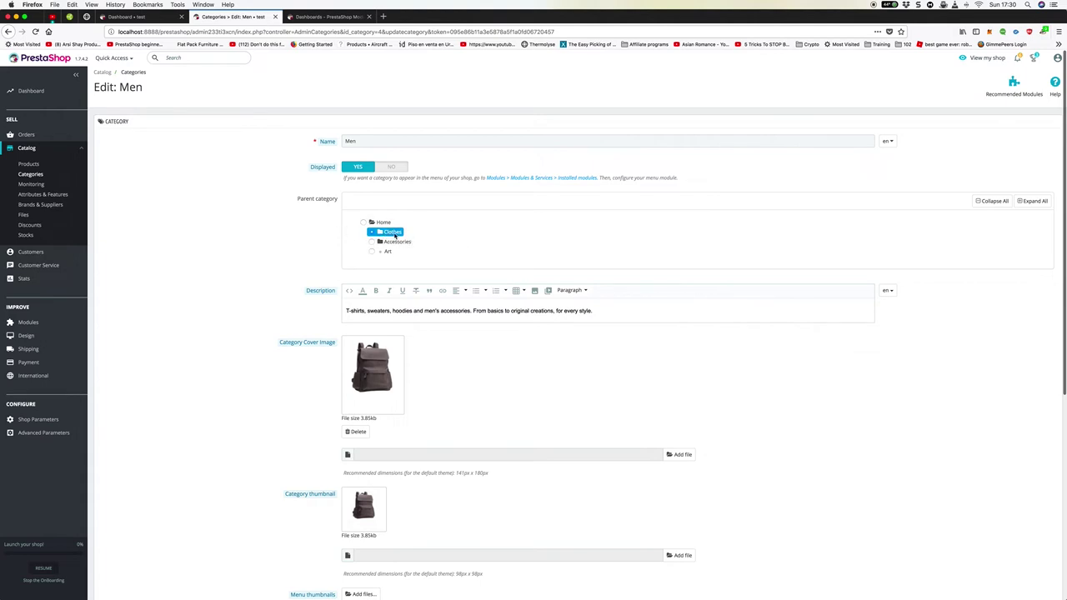
{"action": "left_click_drag", "start_coordinate": [374, 311], "coordinate": [681, 312]}
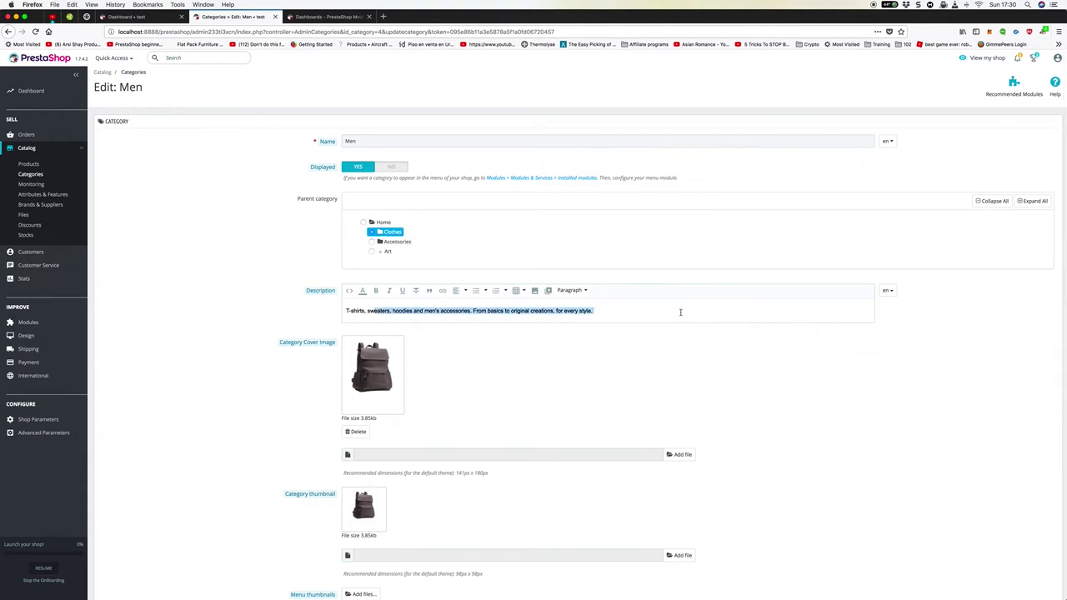
{"action": "scroll", "coordinate": [672, 312], "scroll_direction": "down", "scroll_amount": 1}
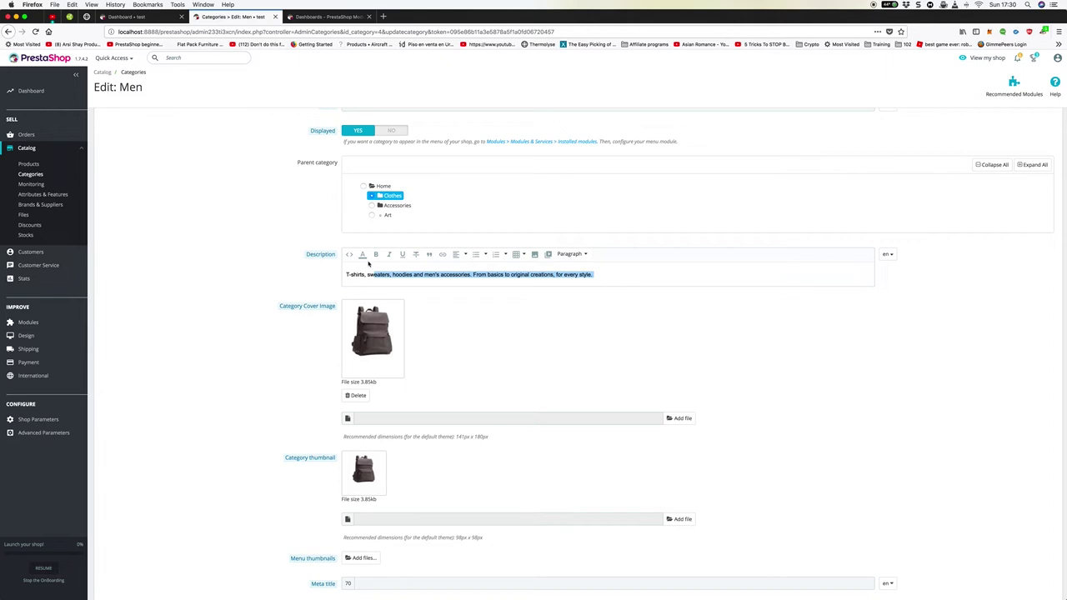
{"action": "scroll", "coordinate": [530, 321], "scroll_direction": "down", "scroll_amount": 4}
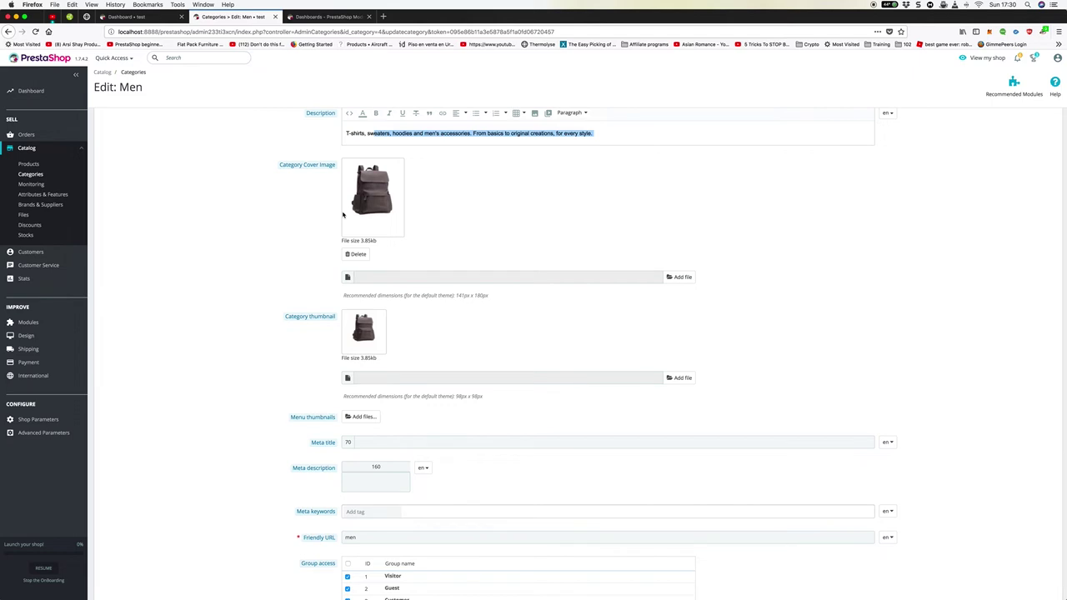
{"action": "scroll", "coordinate": [343, 215], "scroll_direction": "down", "scroll_amount": 1}
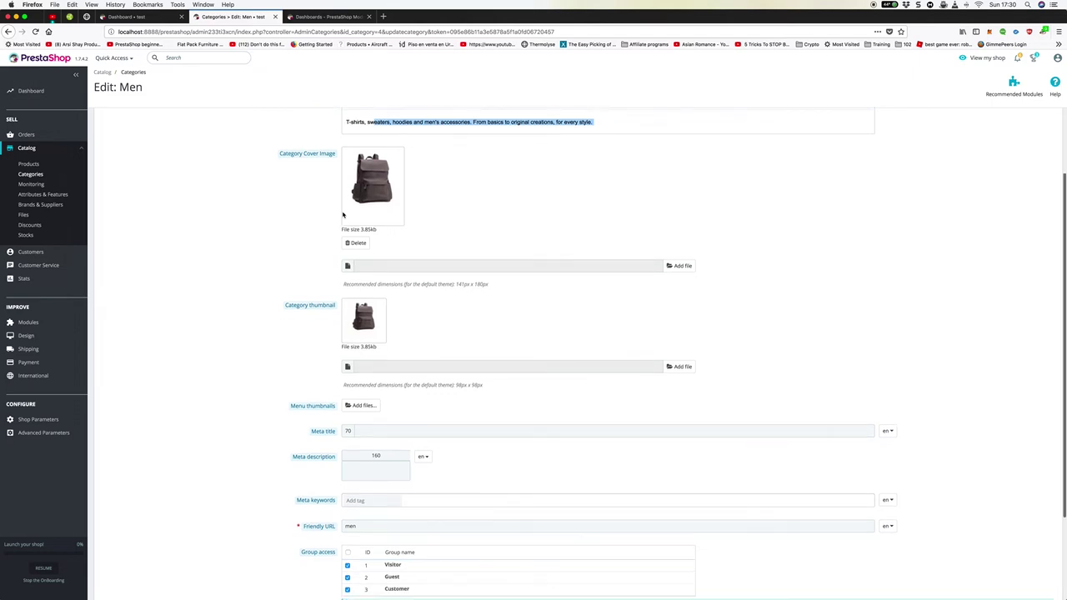
{"action": "scroll", "coordinate": [472, 252], "scroll_direction": "down", "scroll_amount": 2}
{"action": "scroll", "coordinate": [412, 235], "scroll_direction": "down", "scroll_amount": 1}
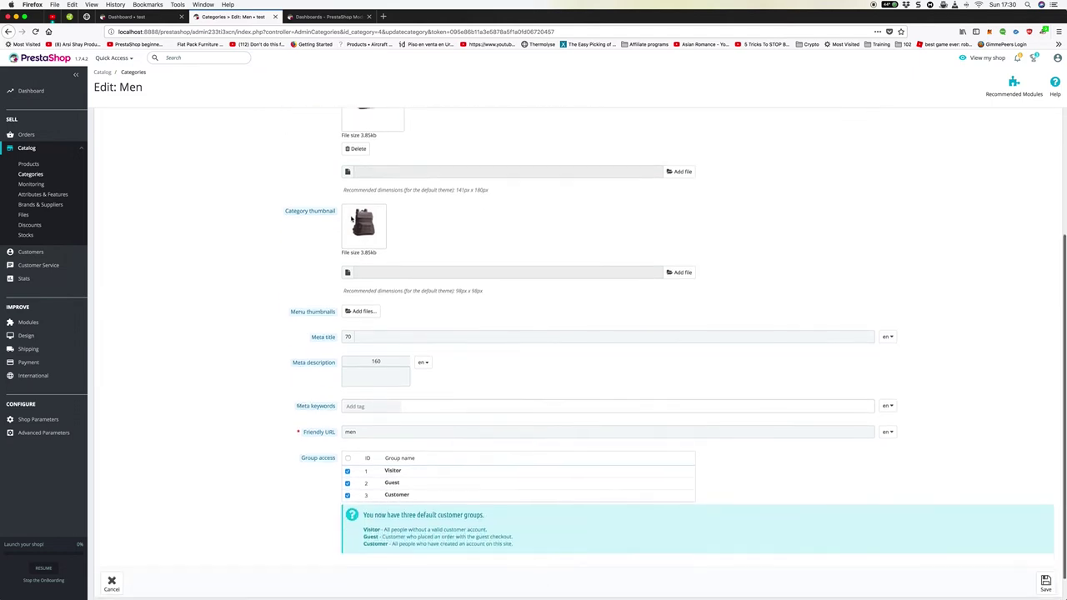
{"action": "scroll", "coordinate": [363, 217], "scroll_direction": "up", "scroll_amount": 2}
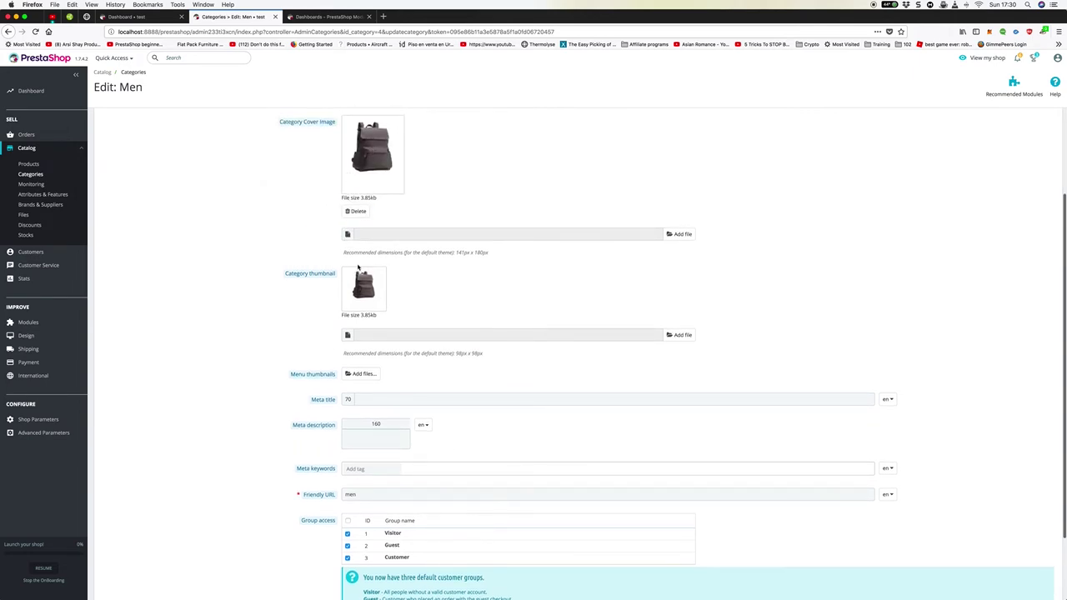
{"action": "scroll", "coordinate": [357, 262], "scroll_direction": "down", "scroll_amount": 2}
{"action": "scroll", "coordinate": [358, 262], "scroll_direction": "down", "scroll_amount": 1}
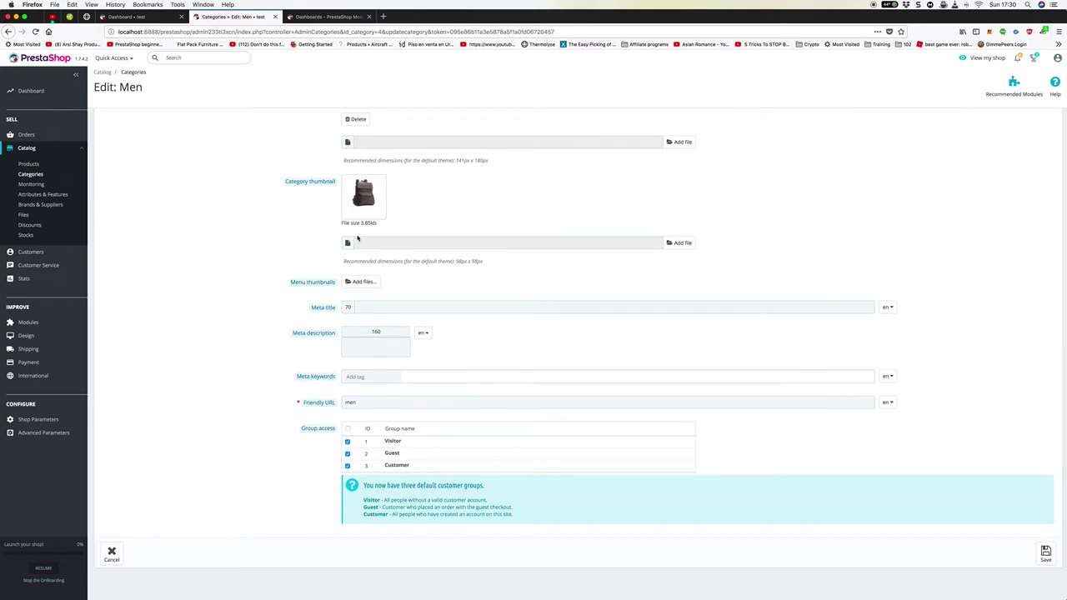
{"action": "scroll", "coordinate": [407, 272], "scroll_direction": "down", "scroll_amount": 1}
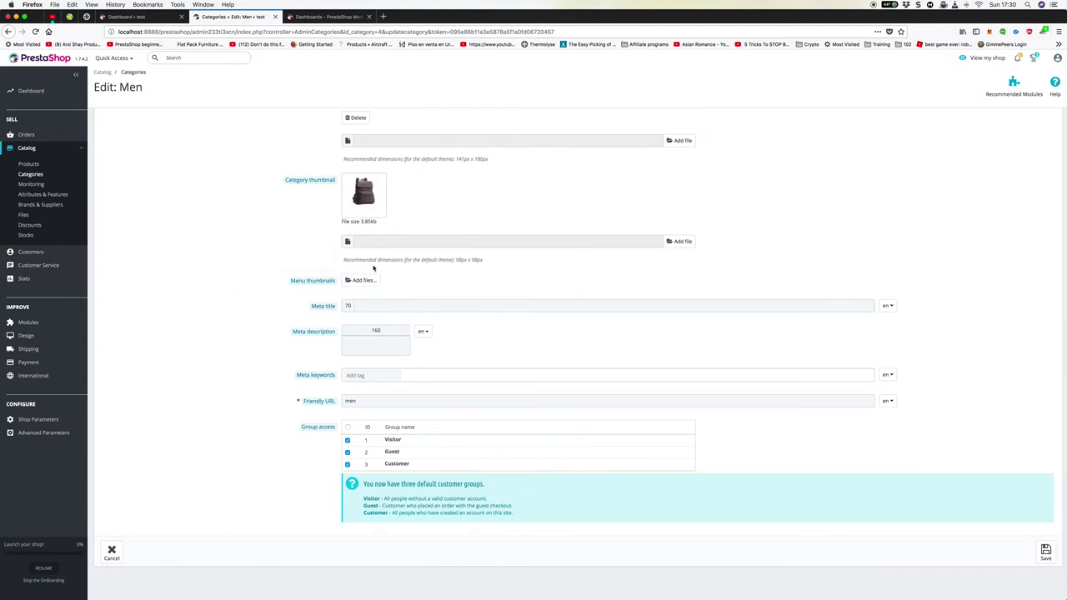
Examine the Men category's meta title field in comparison with its name and other details
{"action": "left_click", "coordinate": [397, 305]}
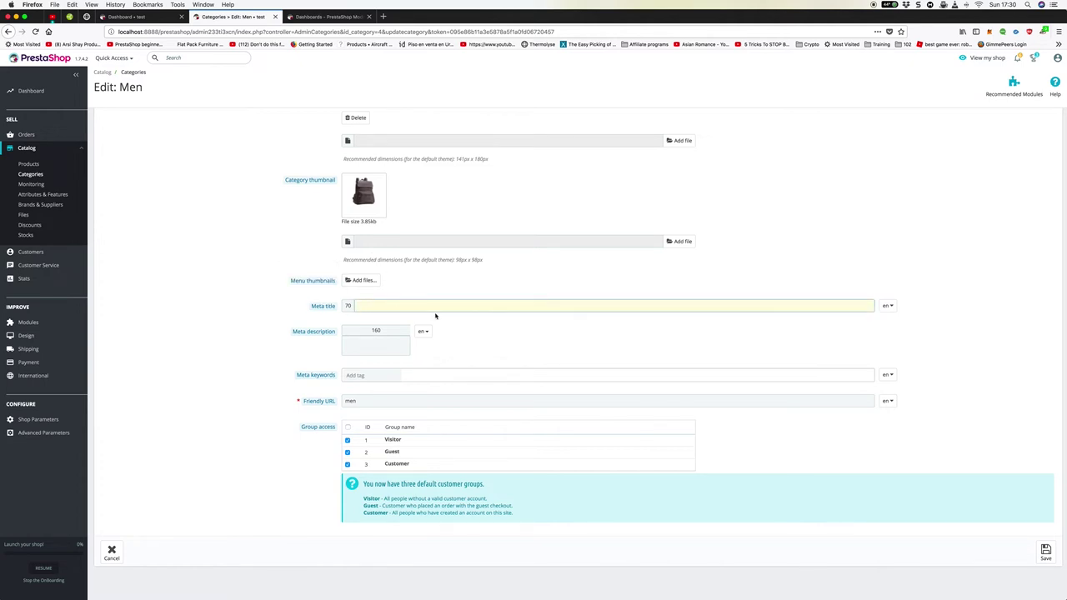
{"action": "scroll", "coordinate": [512, 308], "scroll_direction": "up", "scroll_amount": 6}
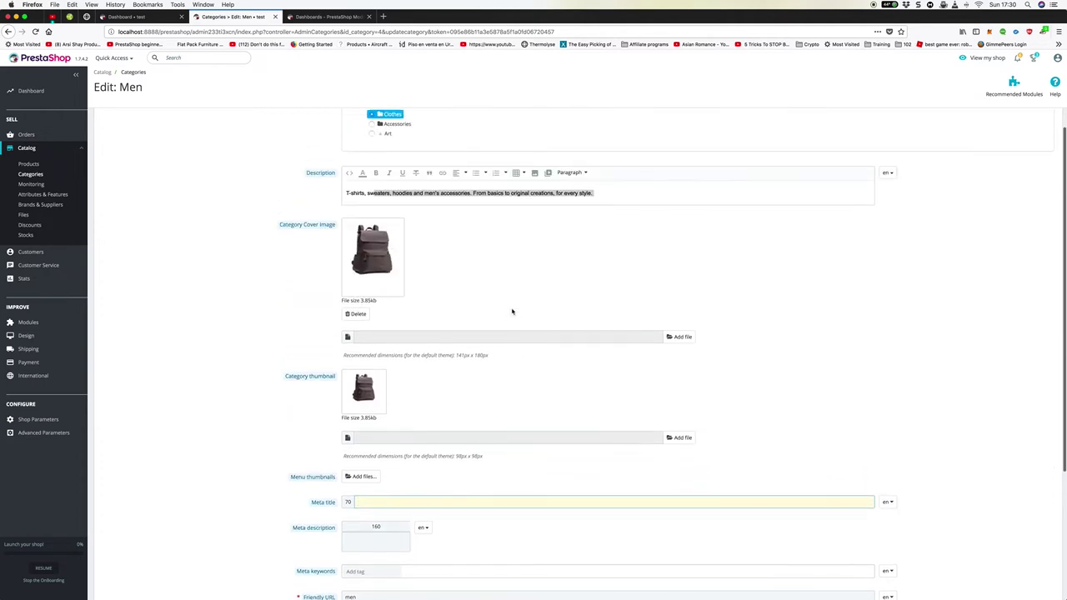
{"action": "scroll", "coordinate": [512, 311], "scroll_direction": "up", "scroll_amount": 1}
{"action": "scroll", "coordinate": [508, 311], "scroll_direction": "down", "scroll_amount": 7}
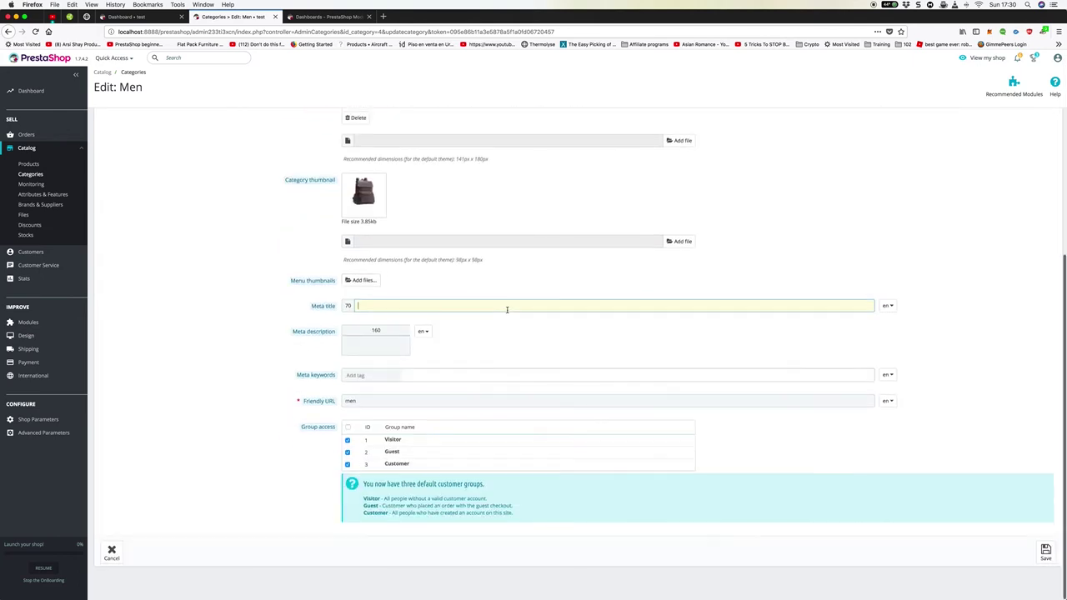
{"action": "scroll", "coordinate": [589, 300], "scroll_direction": "up", "scroll_amount": 8}
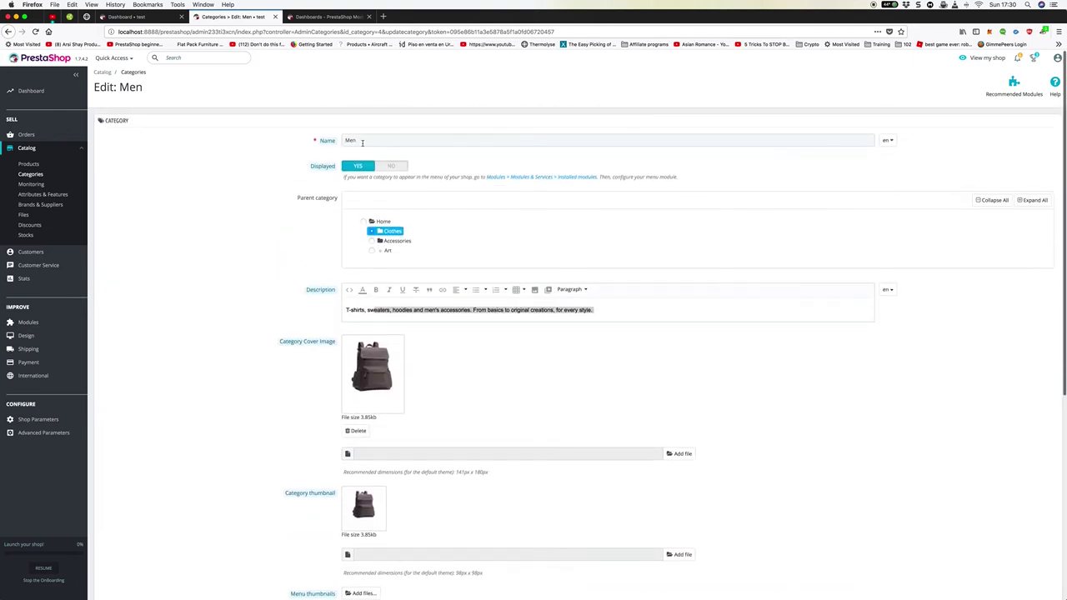
{"action": "double_click", "coordinate": [362, 141]}
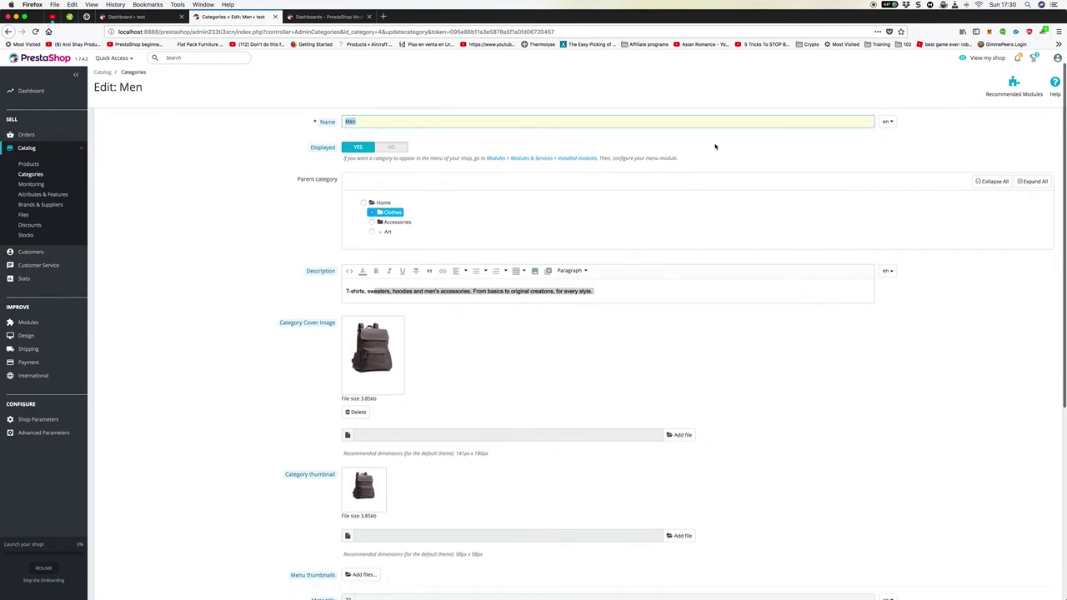
{"action": "scroll", "coordinate": [501, 250], "scroll_direction": "down", "scroll_amount": 5}
{"action": "left_click", "coordinate": [397, 317]}
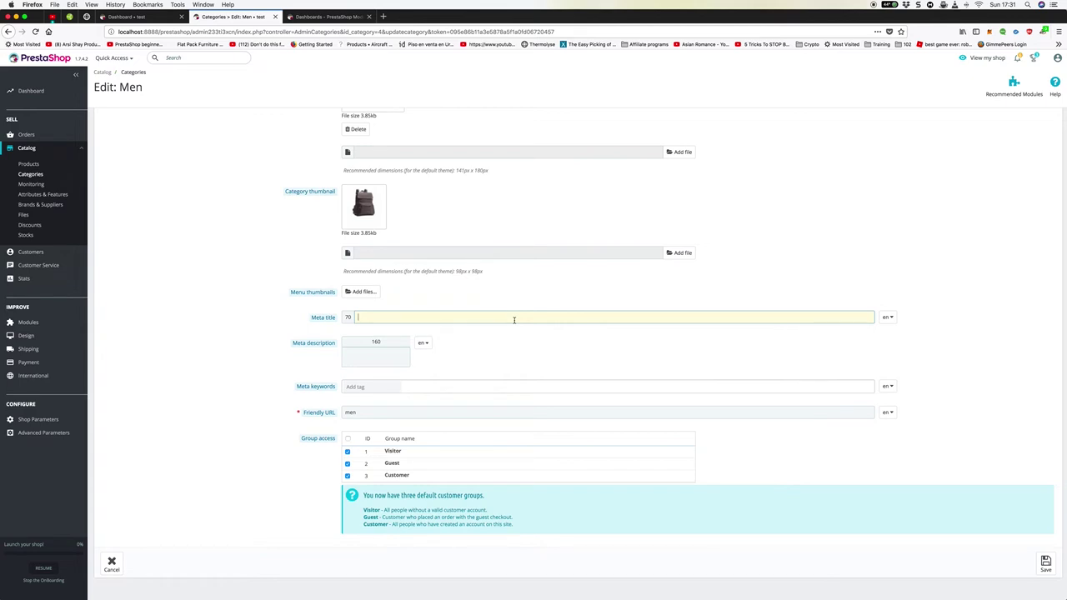
Compare the character limits of the Men category's meta description and meta title fields
{"action": "left_click", "coordinate": [387, 356]}
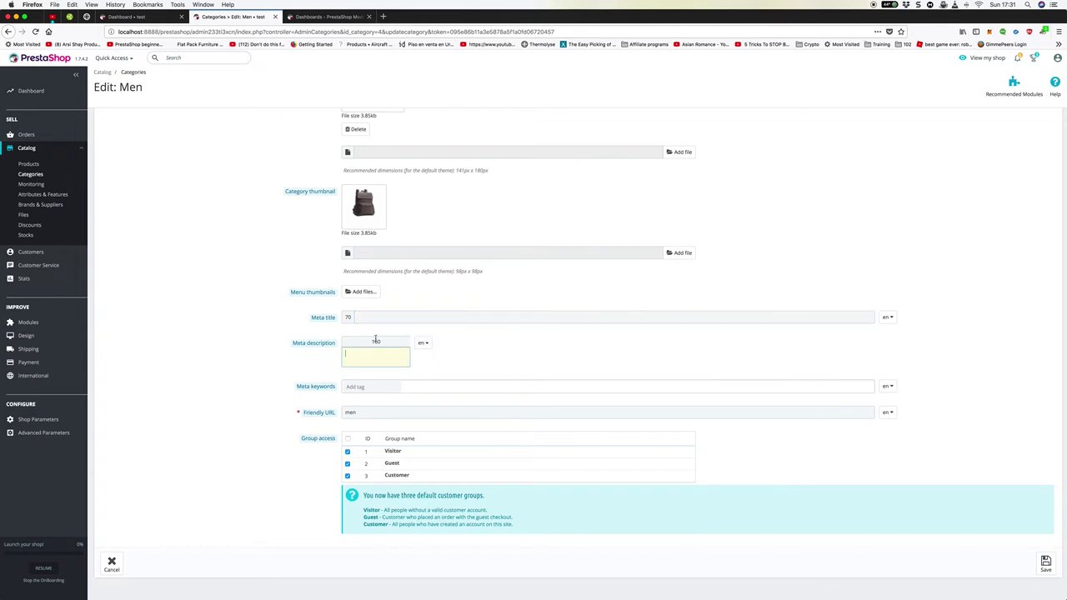
{"action": "left_click_drag", "start_coordinate": [370, 342], "coordinate": [388, 344]}
{"action": "left_click_drag", "start_coordinate": [342, 318], "coordinate": [356, 317]}
{"action": "scroll", "coordinate": [455, 369], "scroll_direction": "down", "scroll_amount": 1}
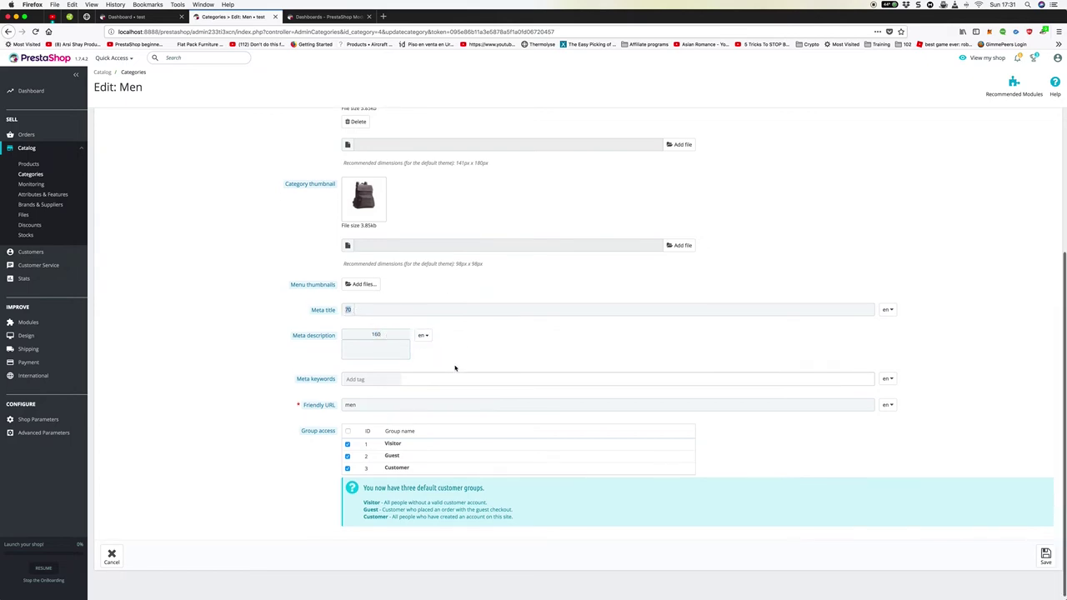
Examine the Men category's meta keywords, friendly URL and group access settings, and return to the start of its edit form
{"action": "left_click", "coordinate": [431, 378]}
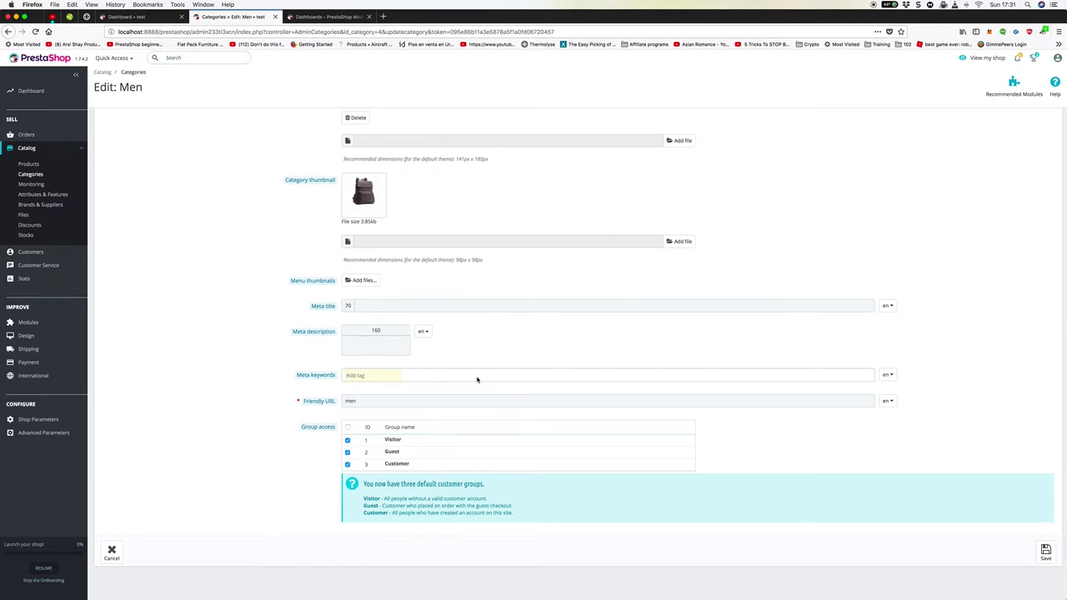
{"action": "left_click", "coordinate": [386, 403]}
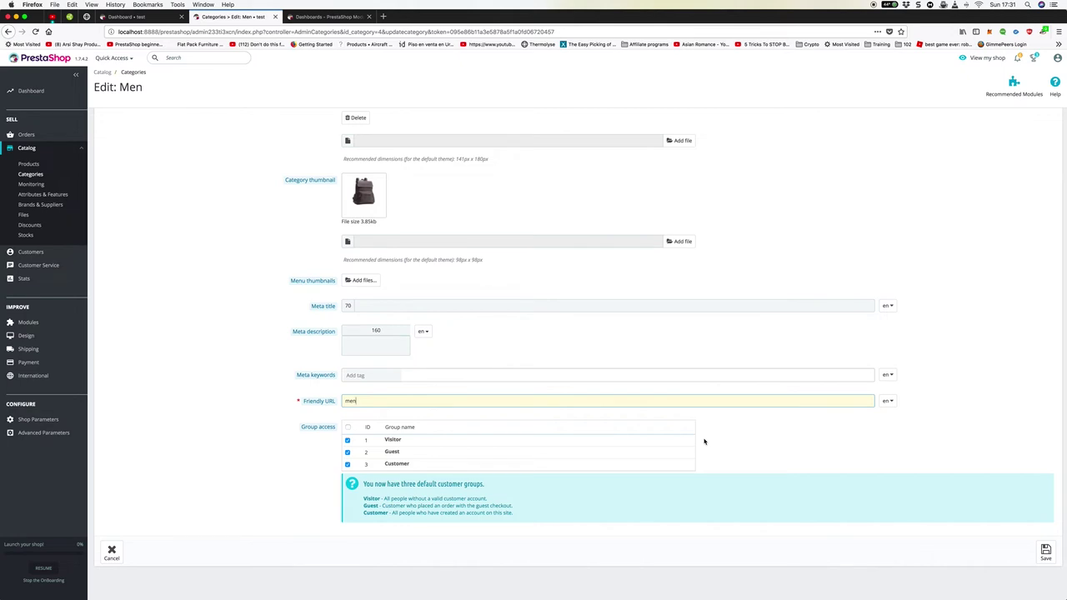
{"action": "scroll", "coordinate": [258, 477], "scroll_direction": "up", "scroll_amount": 1}
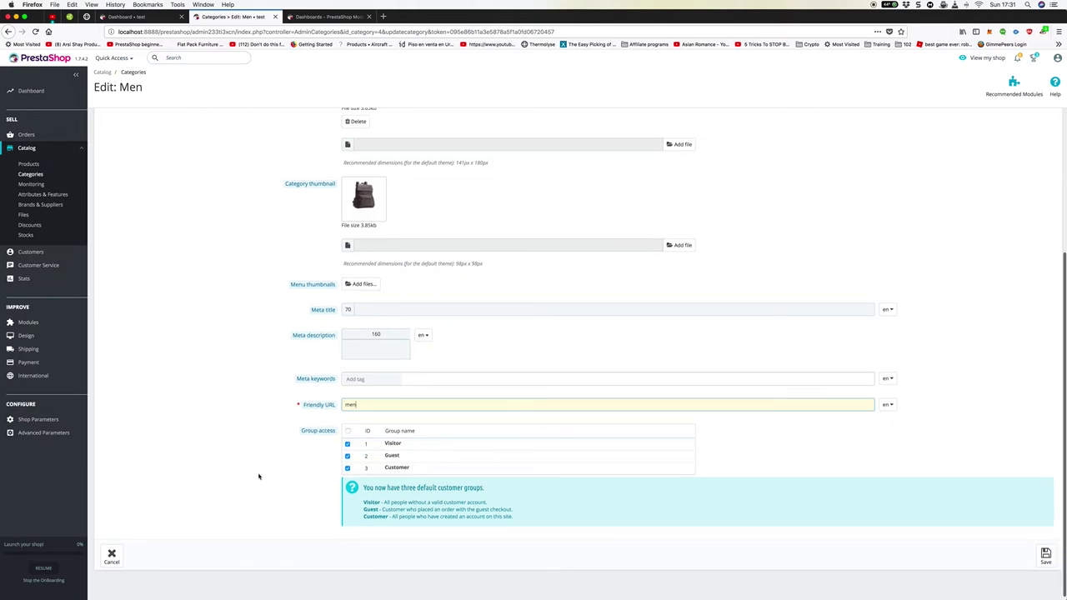
{"action": "scroll", "coordinate": [256, 475], "scroll_direction": "up", "scroll_amount": 1}
{"action": "scroll", "coordinate": [291, 474], "scroll_direction": "down", "scroll_amount": 1}
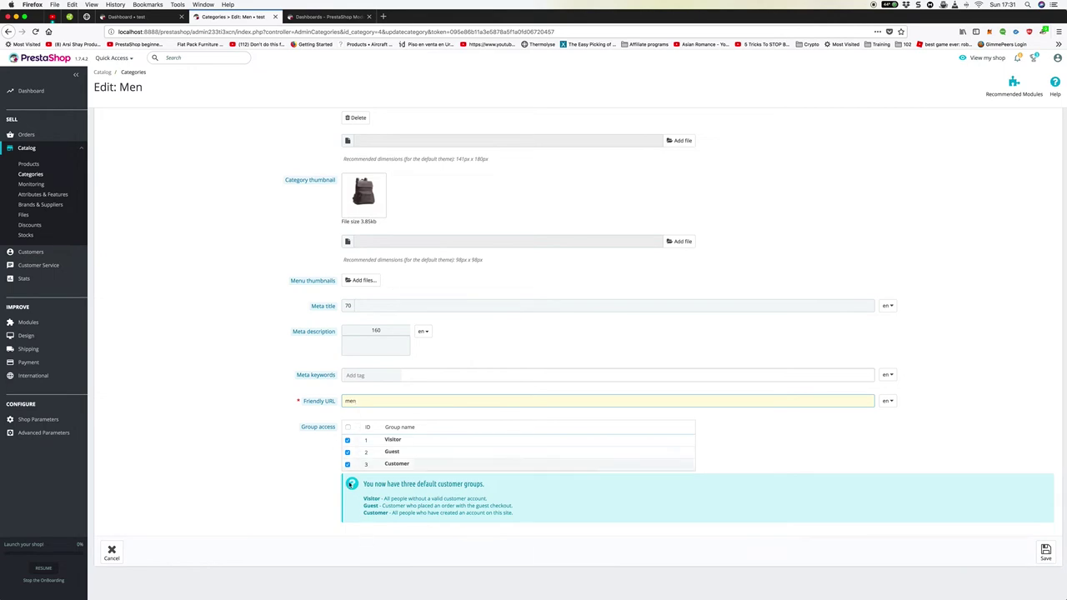
{"action": "scroll", "coordinate": [228, 373], "scroll_direction": "up", "scroll_amount": 1}
{"action": "scroll", "coordinate": [227, 372], "scroll_direction": "up", "scroll_amount": 5}
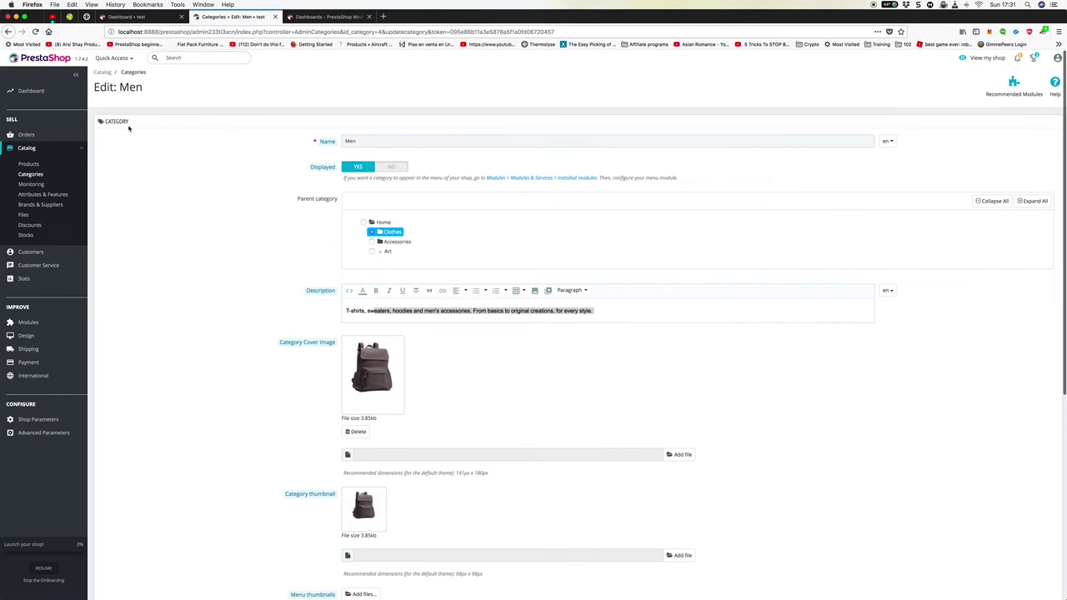
Open the catalog's Monitoring page and examine the lists of products with and without combinations that lack available quantities
{"action": "left_click", "coordinate": [32, 187]}
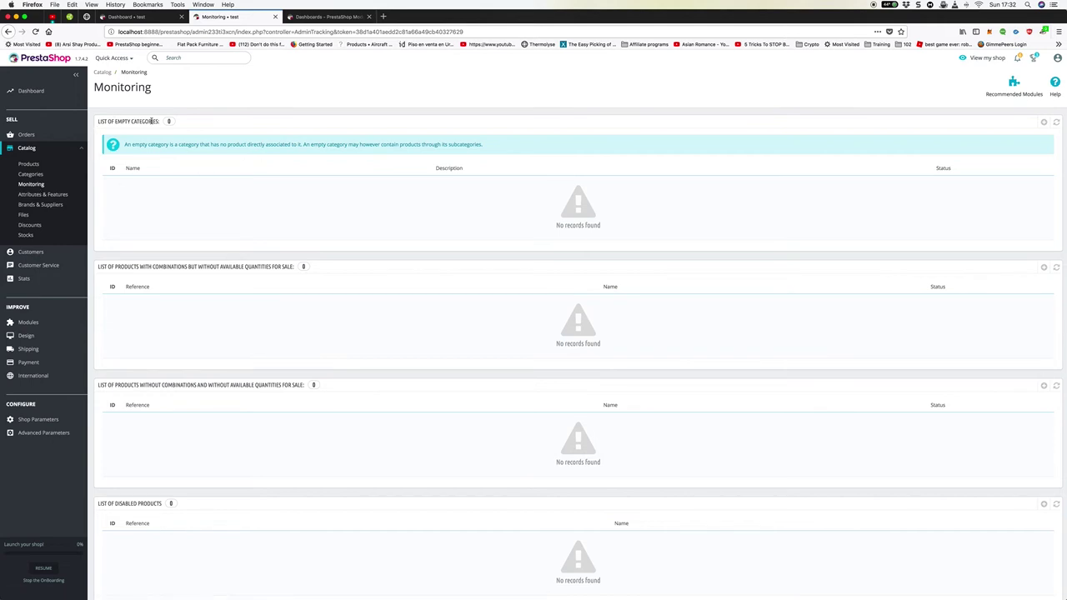
{"action": "left_click_drag", "start_coordinate": [149, 267], "coordinate": [280, 289]}
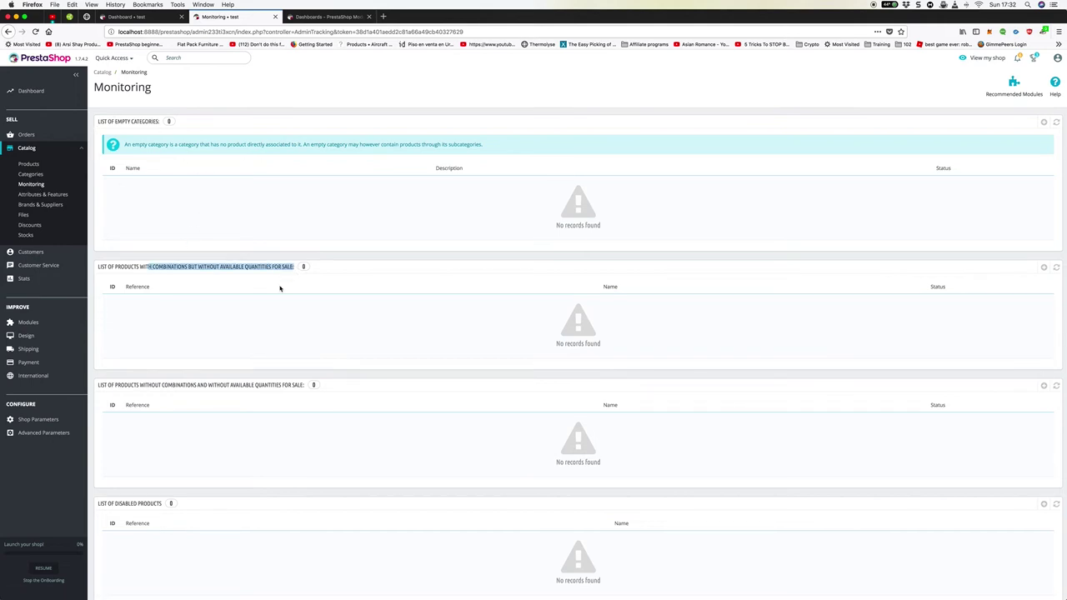
{"action": "scroll", "coordinate": [280, 289], "scroll_direction": "down", "scroll_amount": 3}
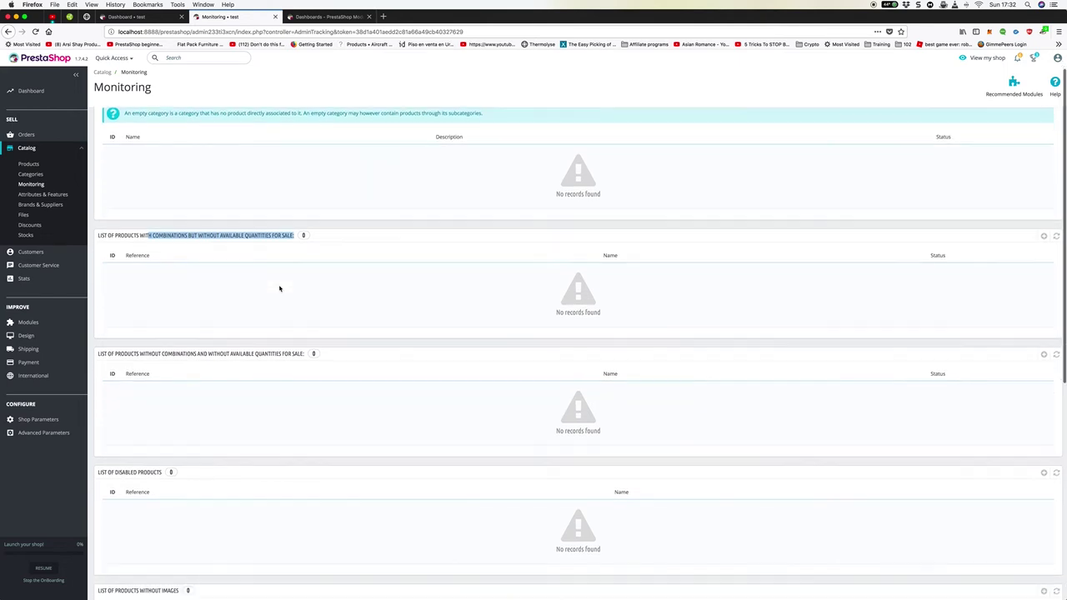
{"action": "left_click", "coordinate": [148, 289]}
{"action": "left_click_drag", "start_coordinate": [148, 290], "coordinate": [302, 292]}
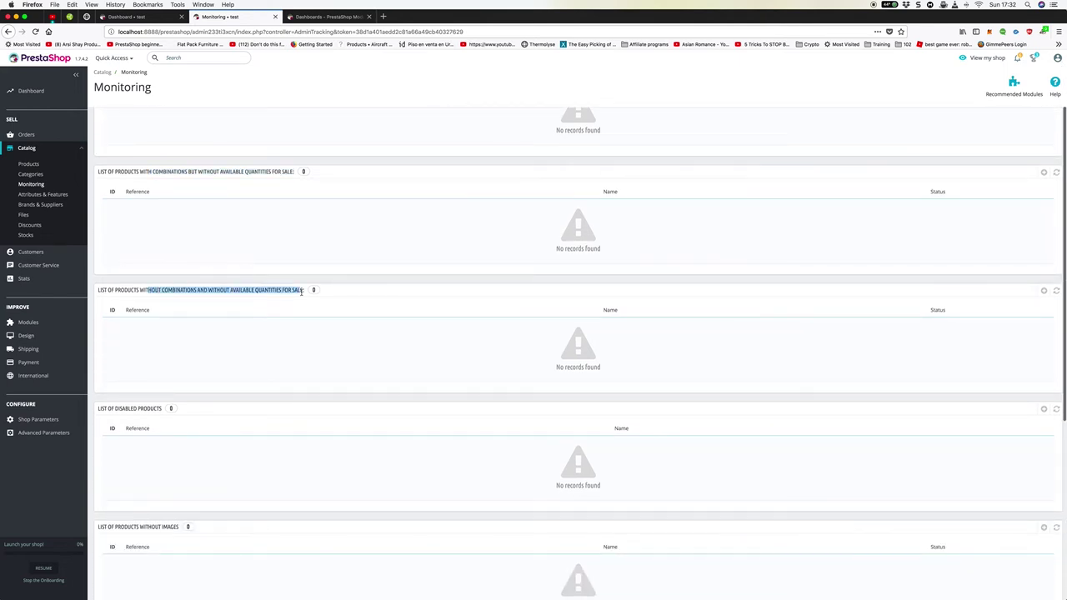
Review the monitoring lists for disabled products, products without images, description or price, and empty categories
{"action": "scroll", "coordinate": [280, 308], "scroll_direction": "down", "scroll_amount": 6}
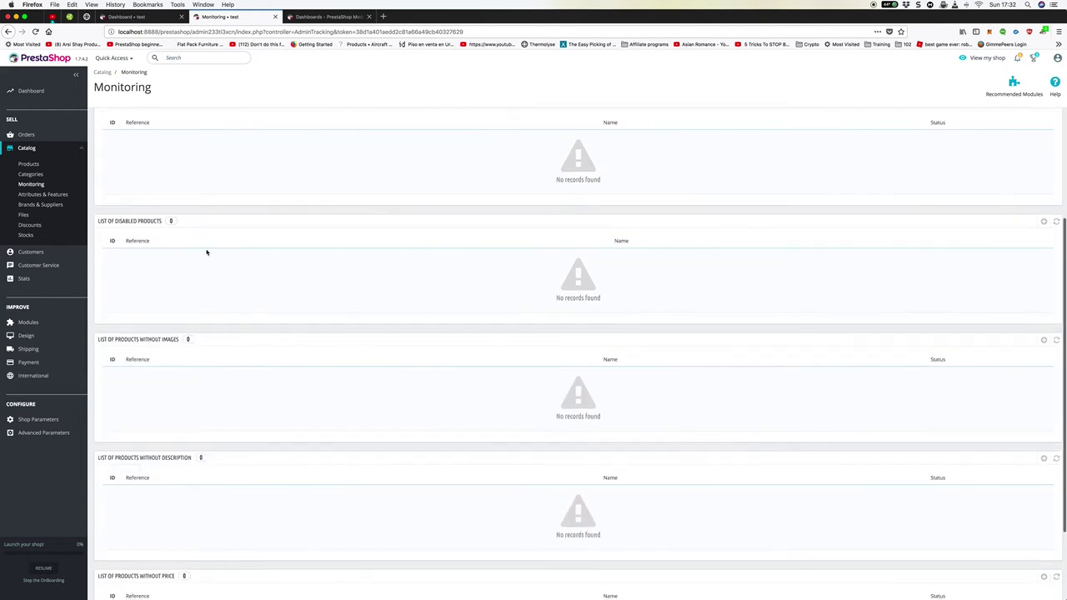
{"action": "scroll", "coordinate": [242, 321], "scroll_direction": "down", "scroll_amount": 3}
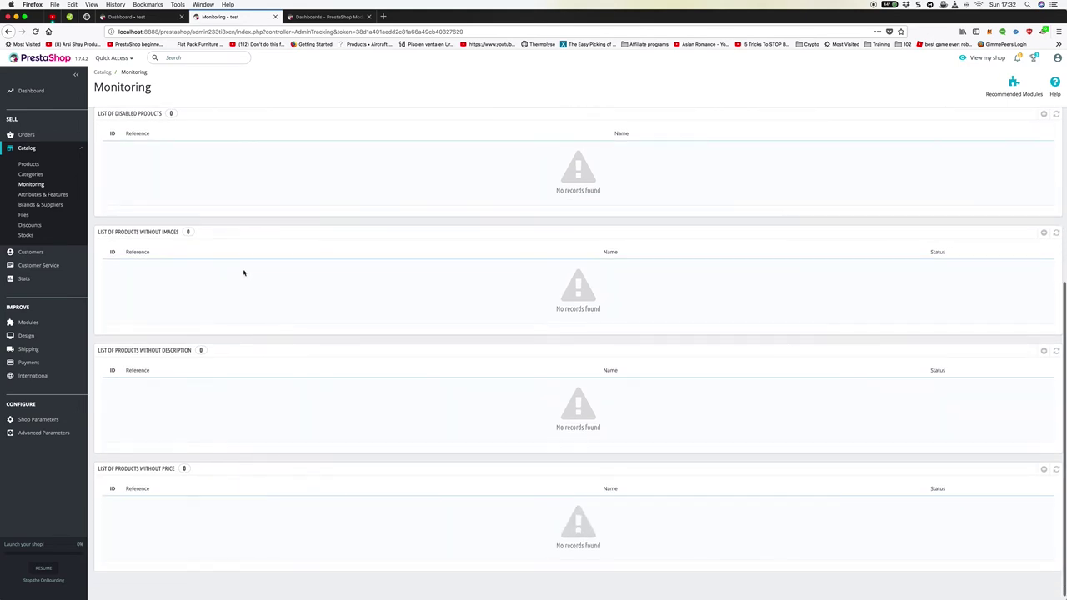
{"action": "scroll", "coordinate": [243, 273], "scroll_direction": "up", "scroll_amount": 6}
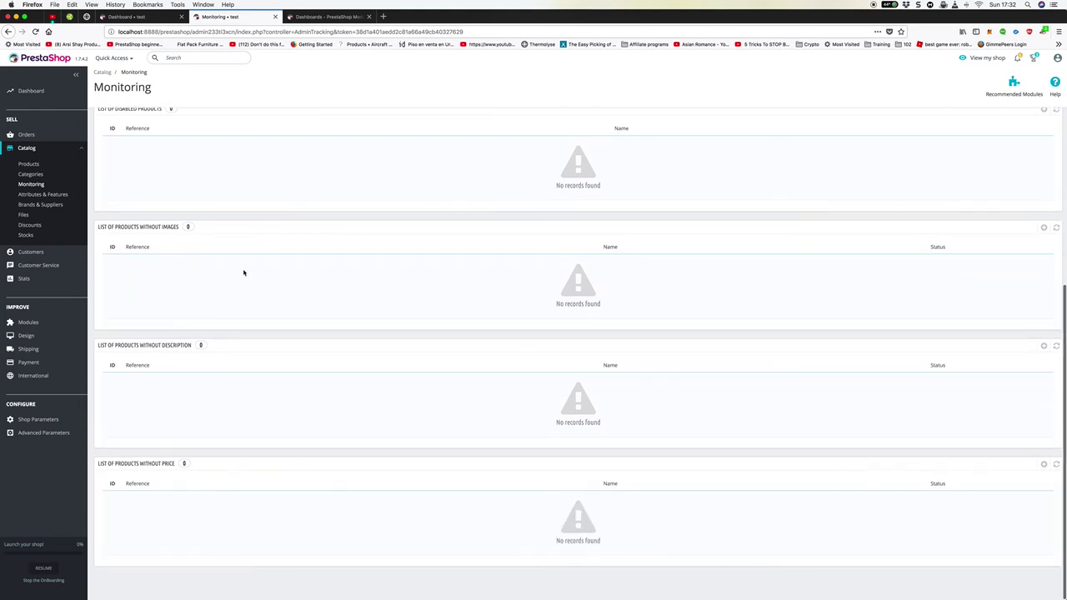
{"action": "scroll", "coordinate": [244, 273], "scroll_direction": "down", "scroll_amount": 1}
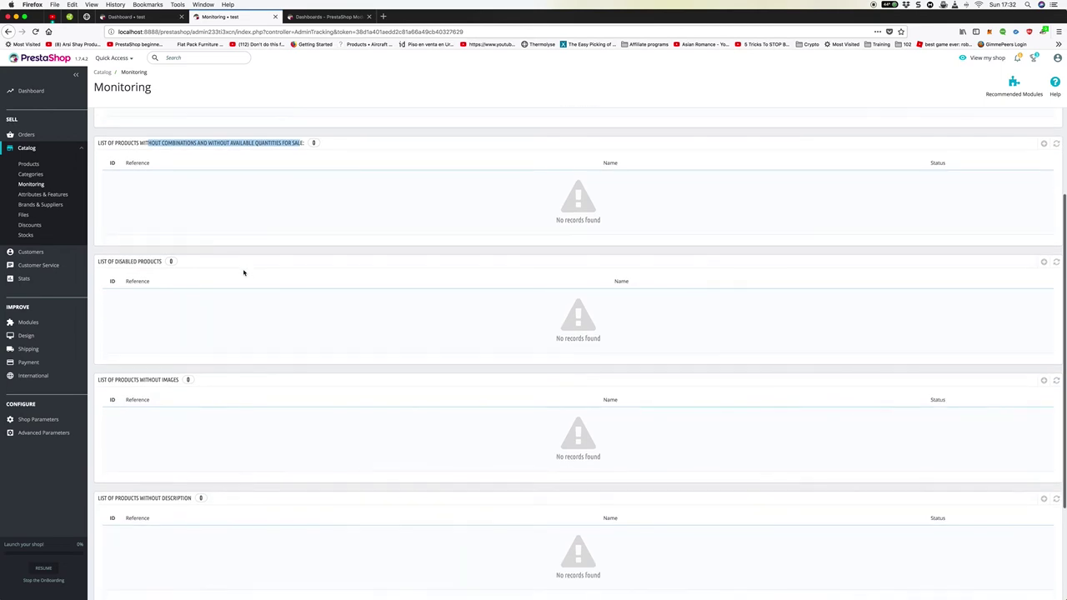
{"action": "double_click", "coordinate": [187, 380]}
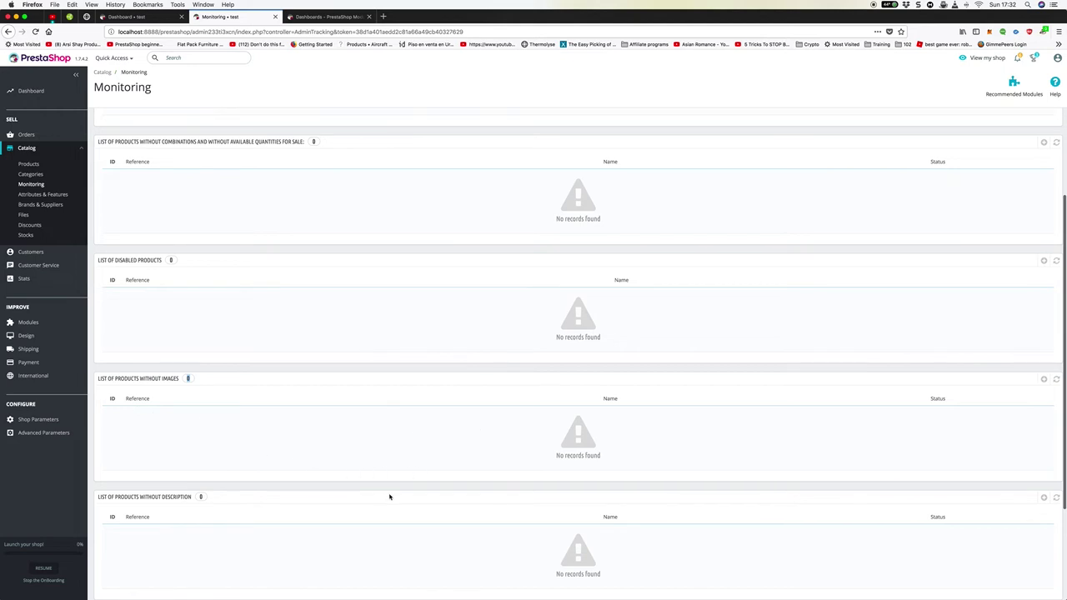
{"action": "scroll", "coordinate": [269, 376], "scroll_direction": "up", "scroll_amount": 5}
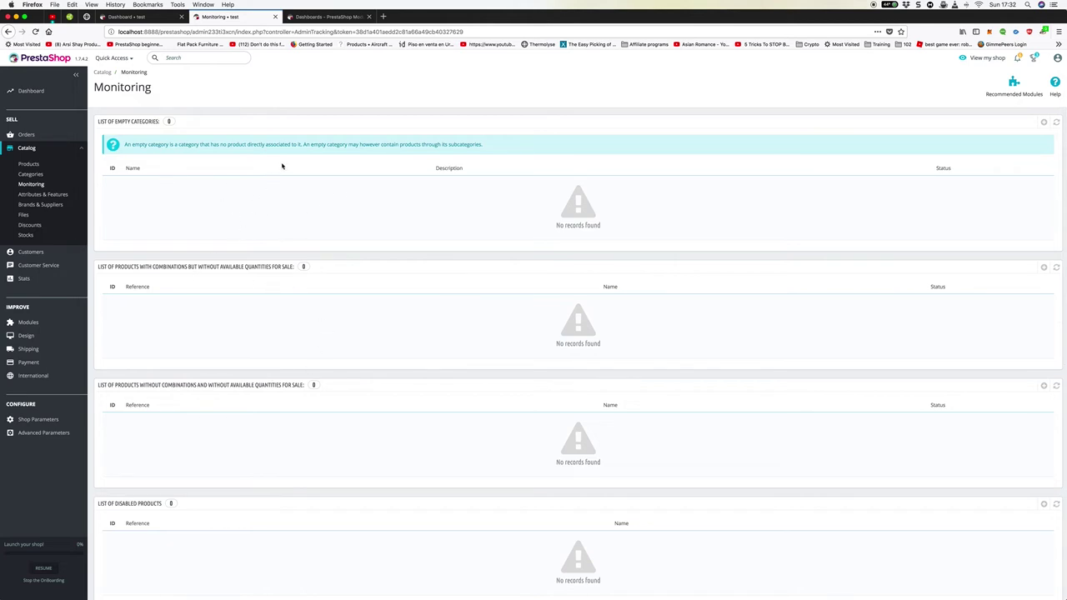
{"action": "scroll", "coordinate": [300, 398], "scroll_direction": "down", "scroll_amount": 5}
{"action": "scroll", "coordinate": [302, 397], "scroll_direction": "up", "scroll_amount": 5}
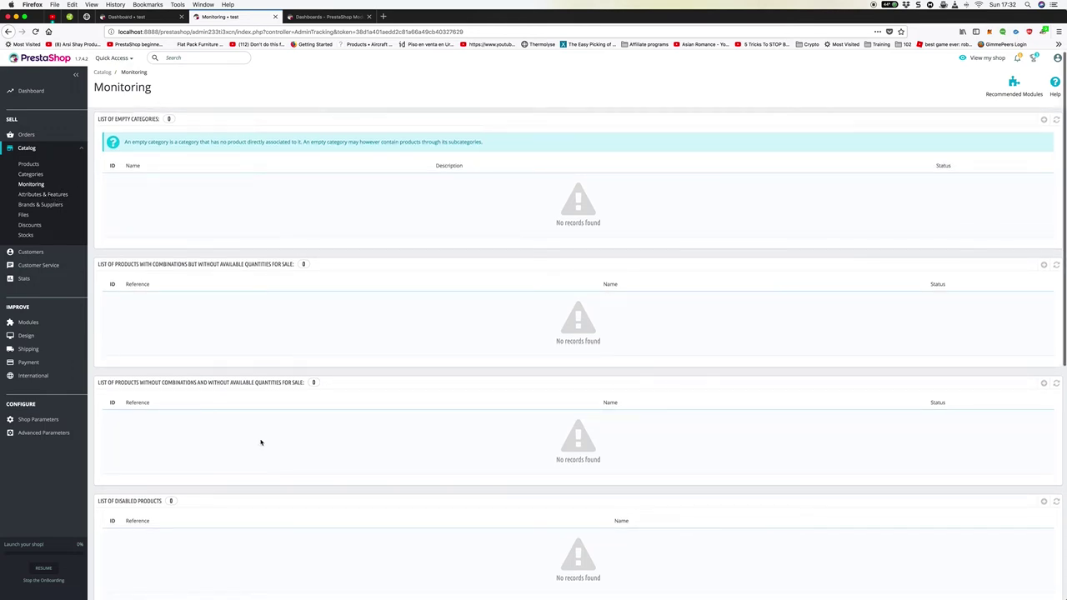
View the catalog's attributes list and the list of brands with their addresses
{"action": "left_click", "coordinate": [82, 199]}
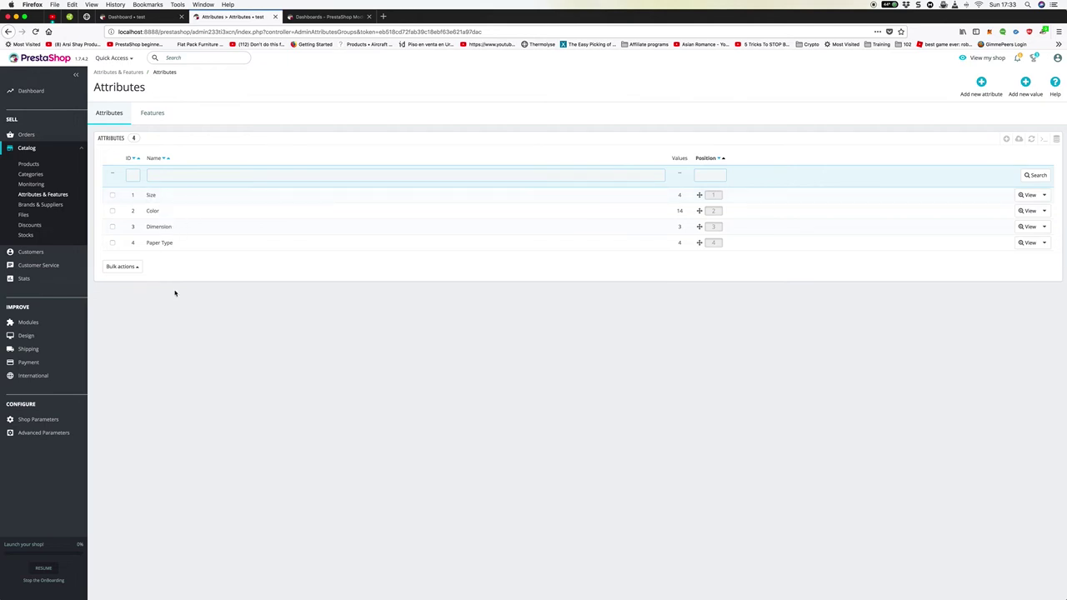
{"action": "left_click", "coordinate": [64, 207]}
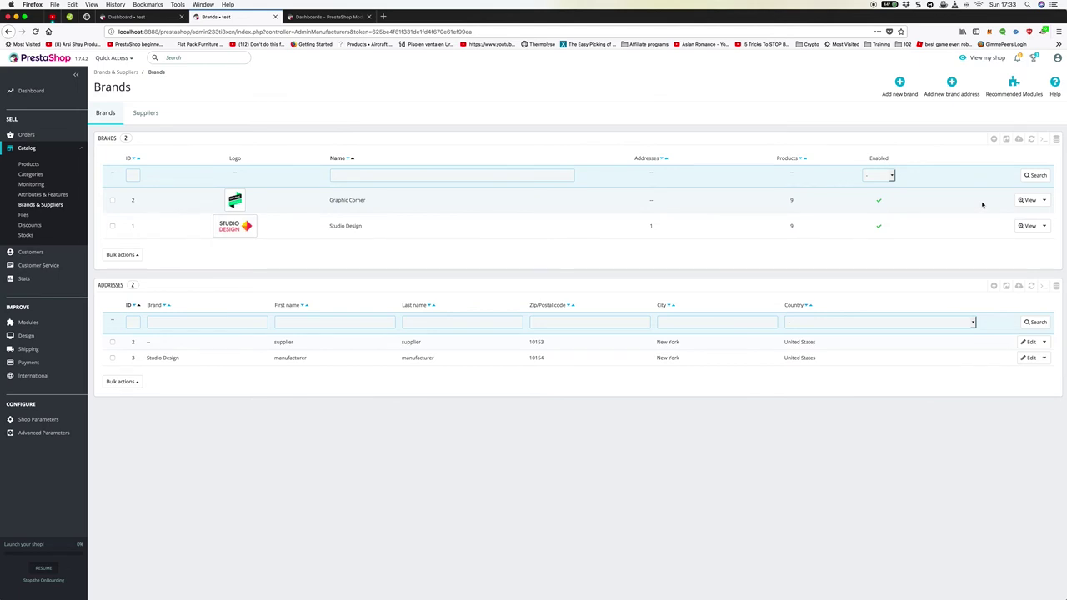
Open the Graphic Corner brand's details and look through its addresses and associated products
{"action": "left_click", "coordinate": [1027, 201]}
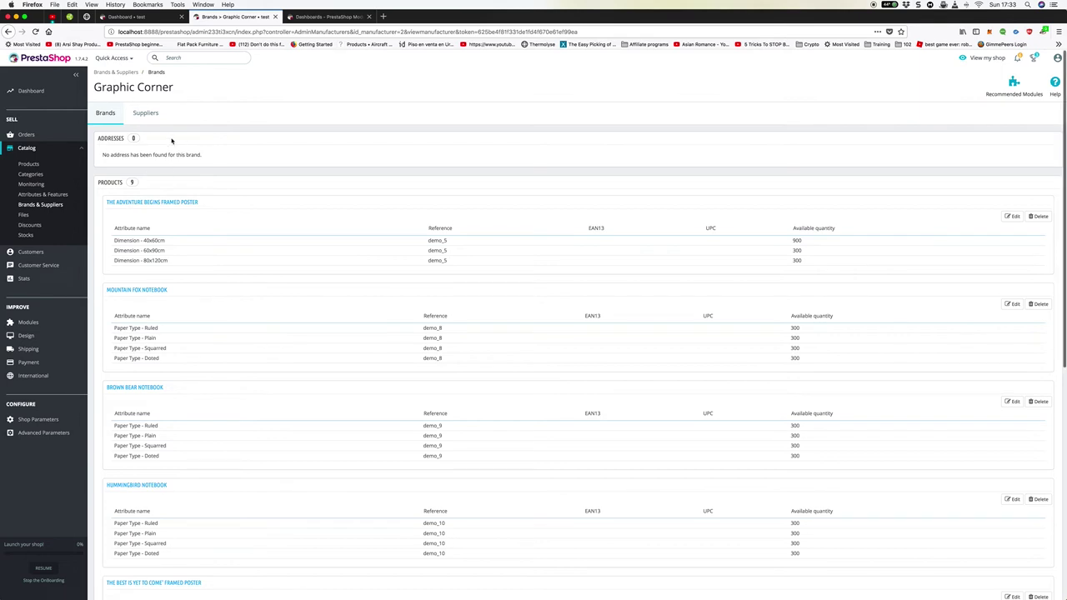
{"action": "left_click", "coordinate": [105, 115]}
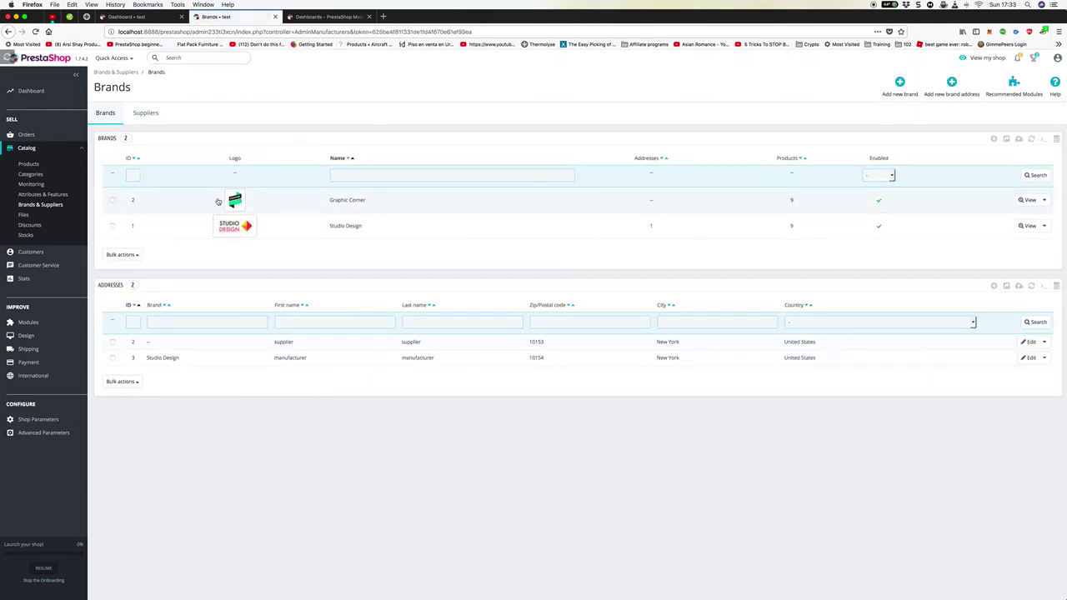
{"action": "left_click", "coordinate": [374, 207]}
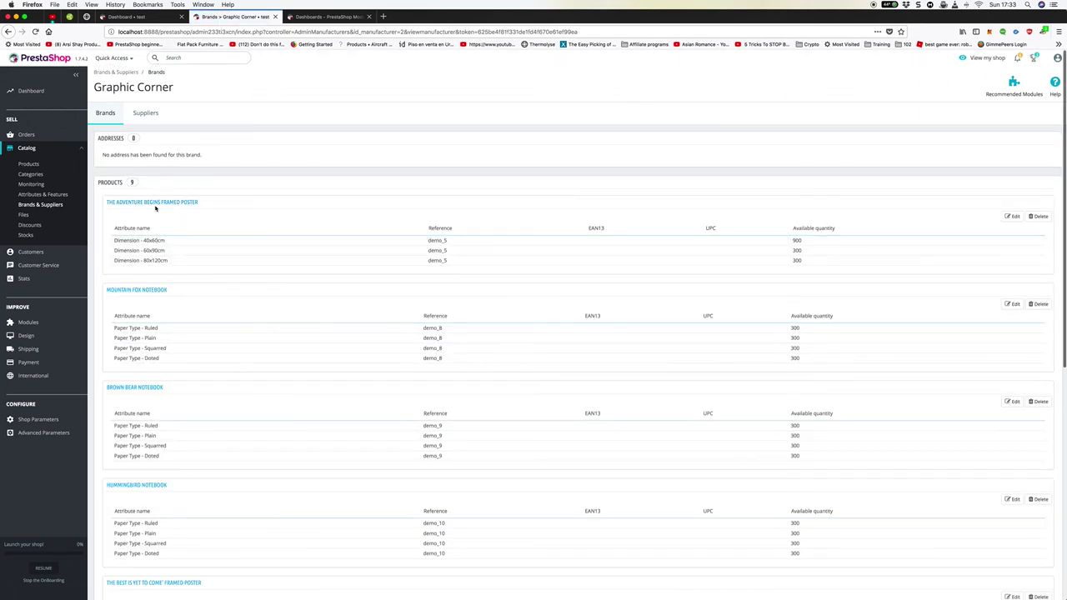
{"action": "scroll", "coordinate": [171, 342], "scroll_direction": "down", "scroll_amount": 5}
{"action": "scroll", "coordinate": [171, 342], "scroll_direction": "up", "scroll_amount": 5}
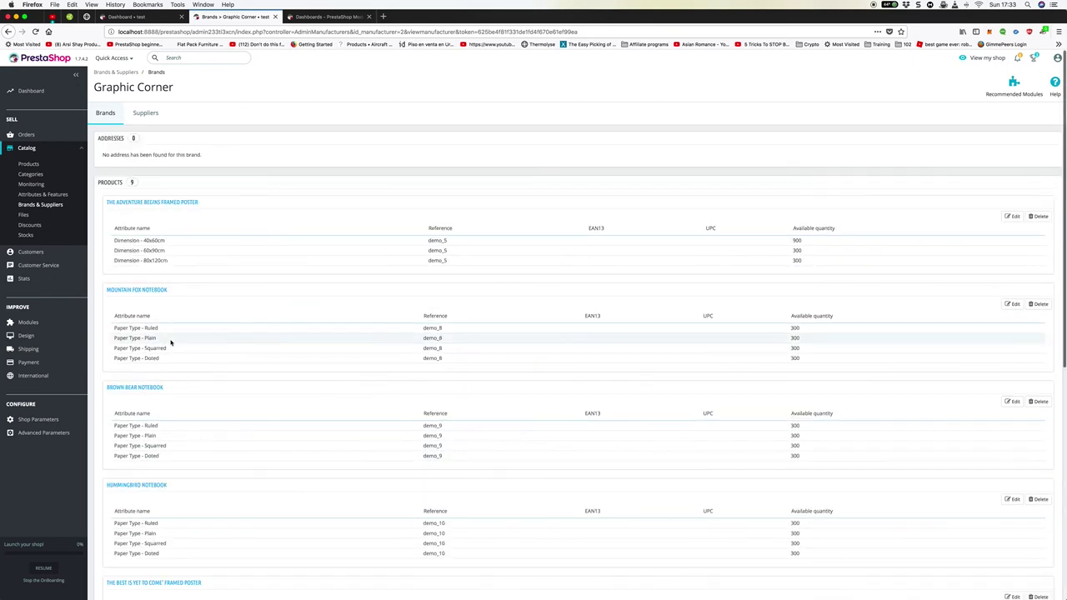
{"action": "scroll", "coordinate": [170, 342], "scroll_direction": "down", "scroll_amount": 3}
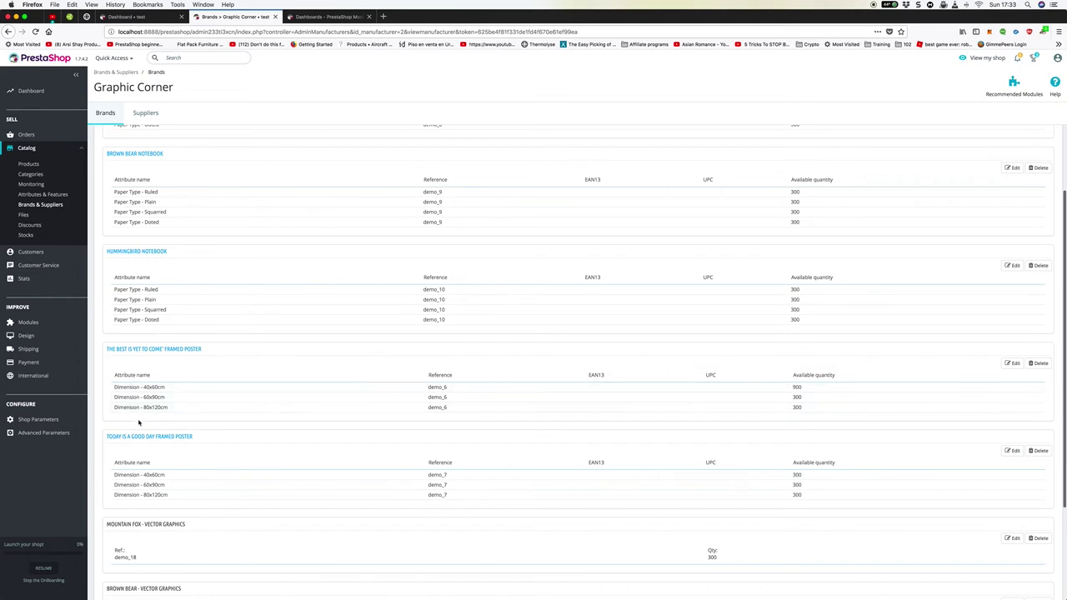
{"action": "scroll", "coordinate": [215, 382], "scroll_direction": "down", "scroll_amount": 1}
{"action": "scroll", "coordinate": [215, 381], "scroll_direction": "down", "scroll_amount": 1}
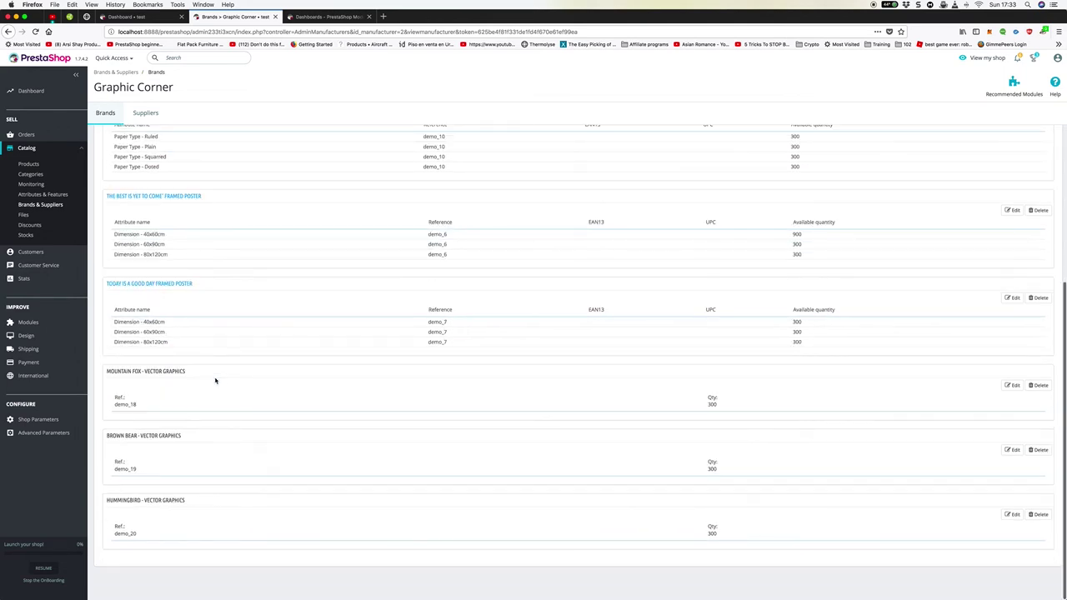
{"action": "scroll", "coordinate": [215, 381], "scroll_direction": "up", "scroll_amount": 4}
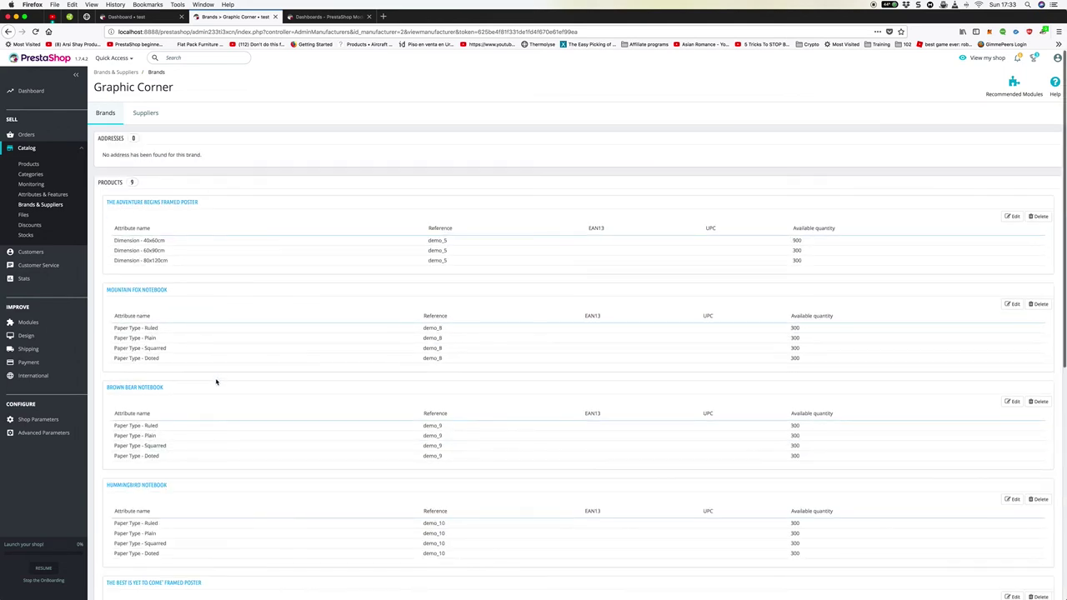
Open The adventure begins Framed poster for editing and look through its combinations, shipping, pricing, SEO and options settings
{"action": "left_click", "coordinate": [1011, 217]}
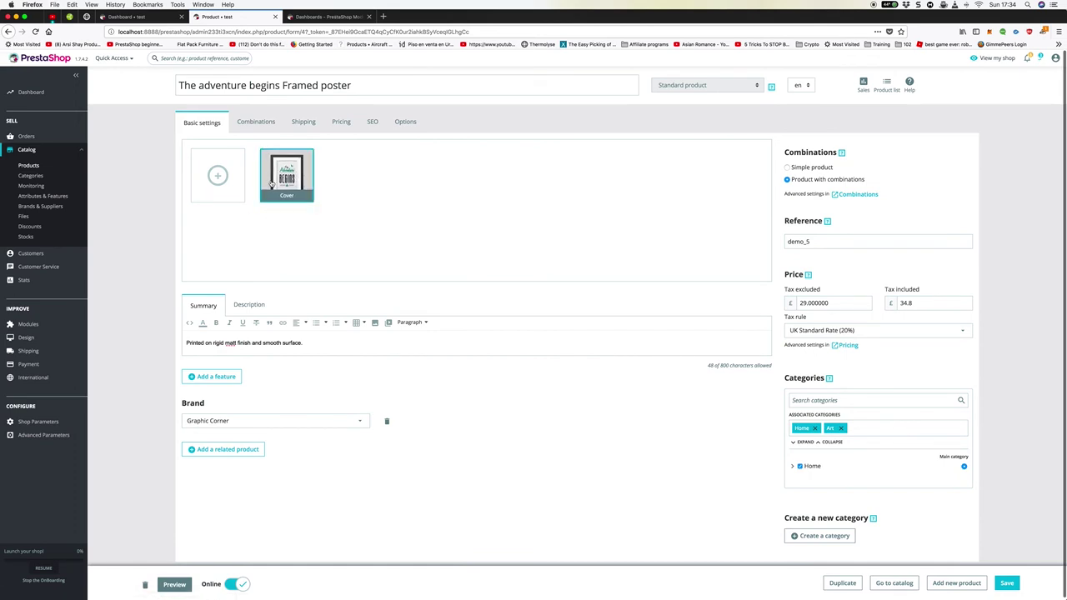
{"action": "left_click", "coordinate": [253, 126]}
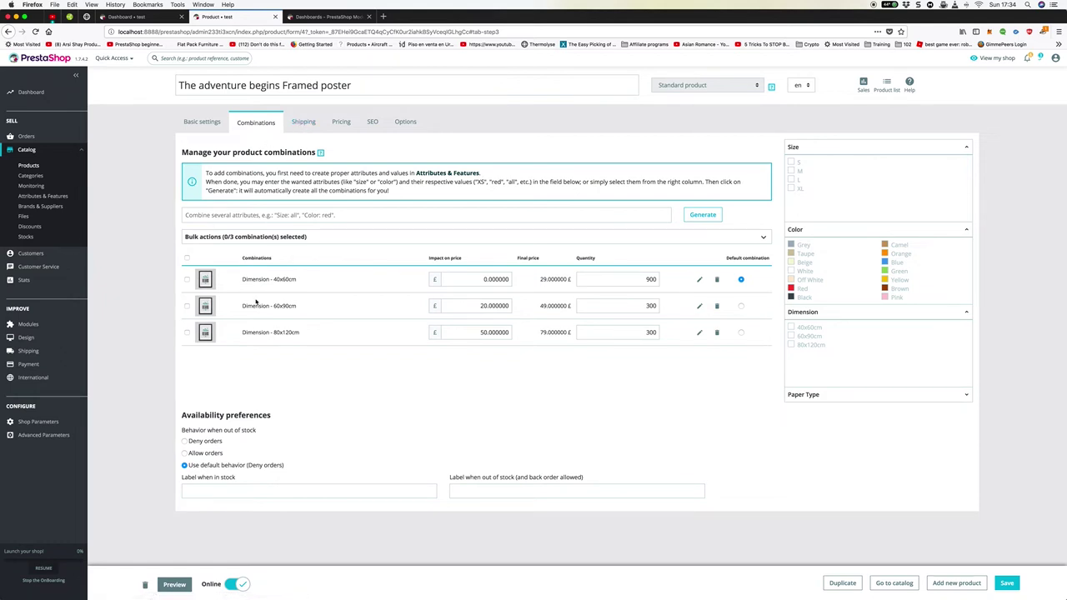
{"action": "left_click", "coordinate": [303, 122]}
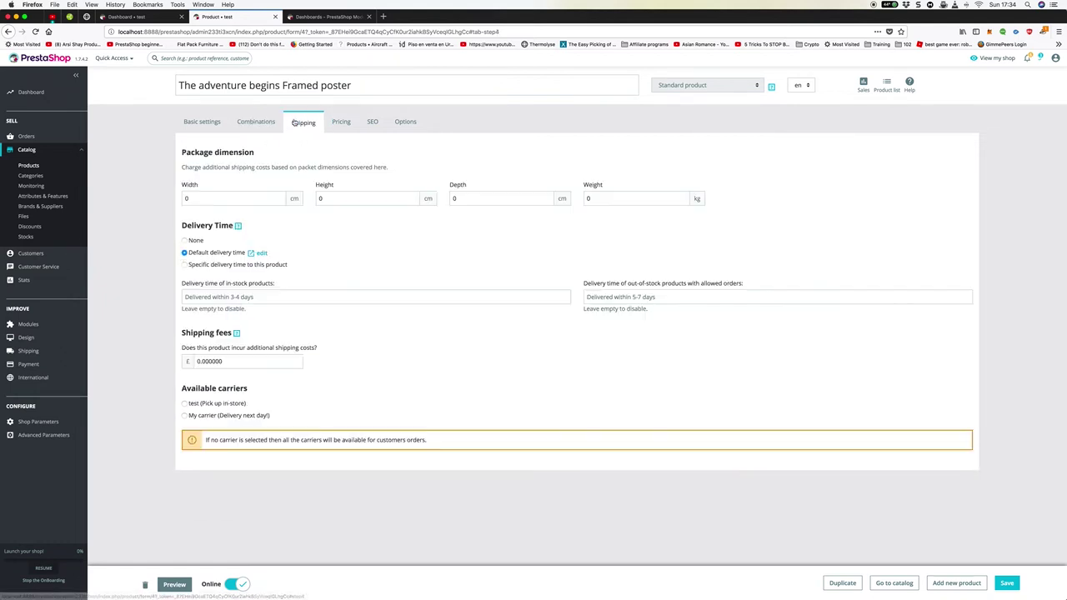
{"action": "left_click", "coordinate": [341, 122]}
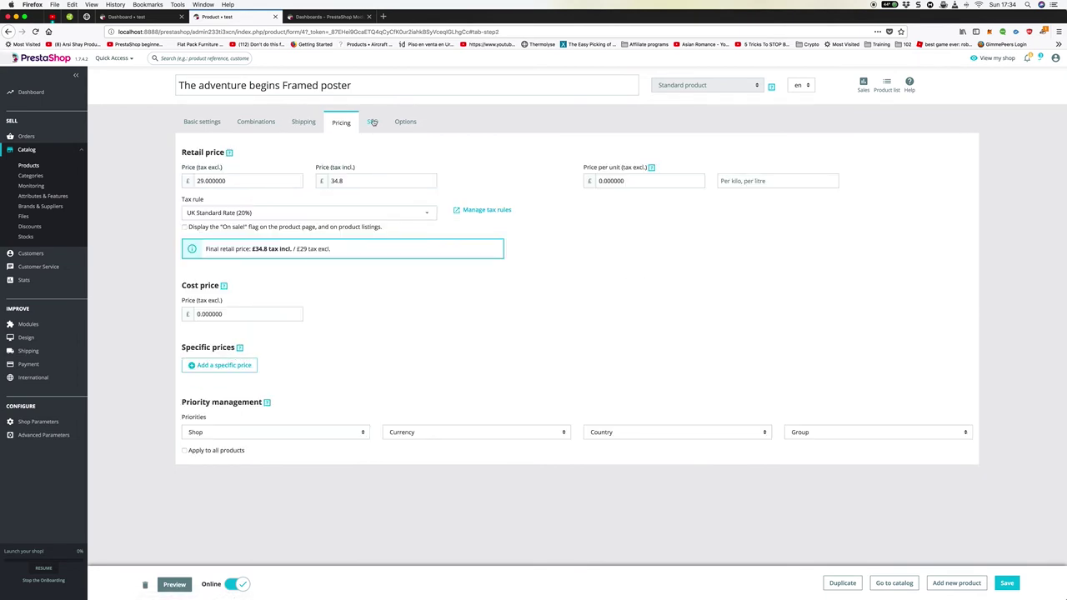
{"action": "left_click", "coordinate": [373, 122]}
{"action": "left_click", "coordinate": [405, 123]}
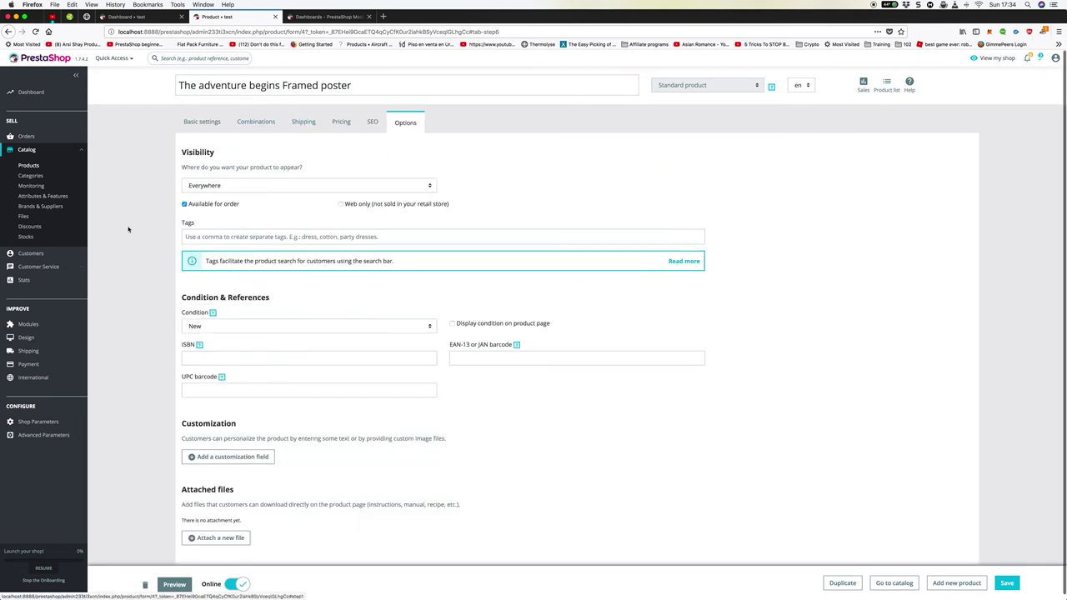
View the catalog's Files, Discounts cart rules and Stocks pages in turn
{"action": "left_click", "coordinate": [50, 217]}
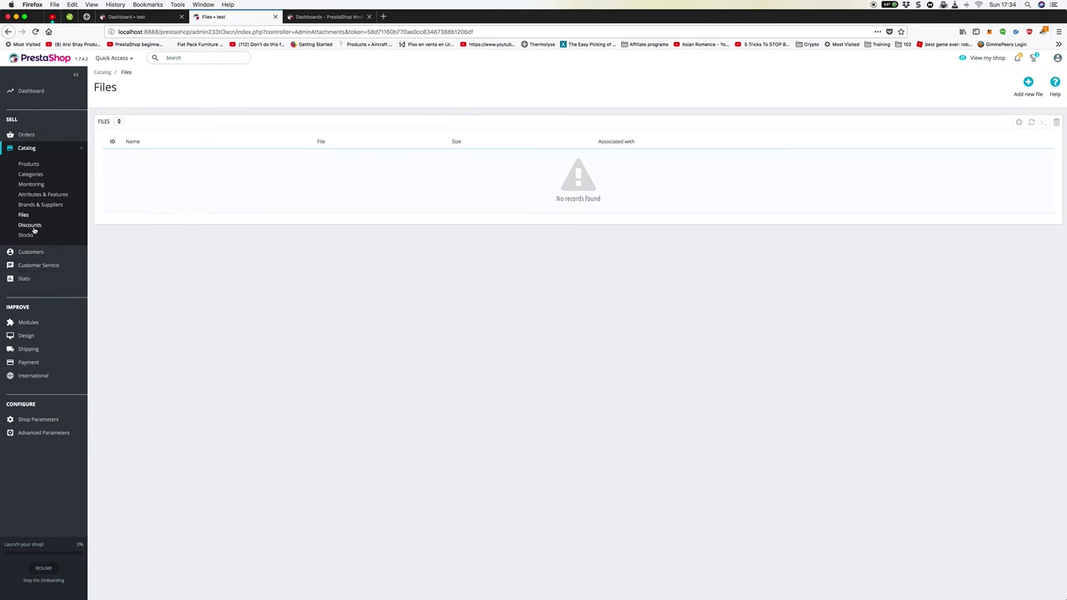
{"action": "left_click", "coordinate": [29, 225]}
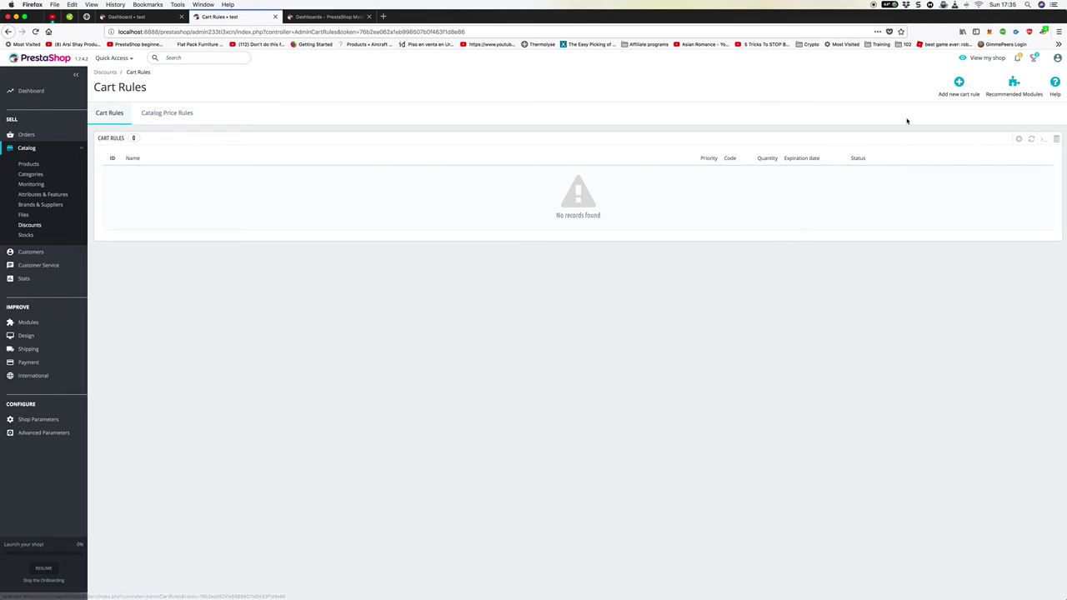
{"action": "left_click", "coordinate": [25, 240]}
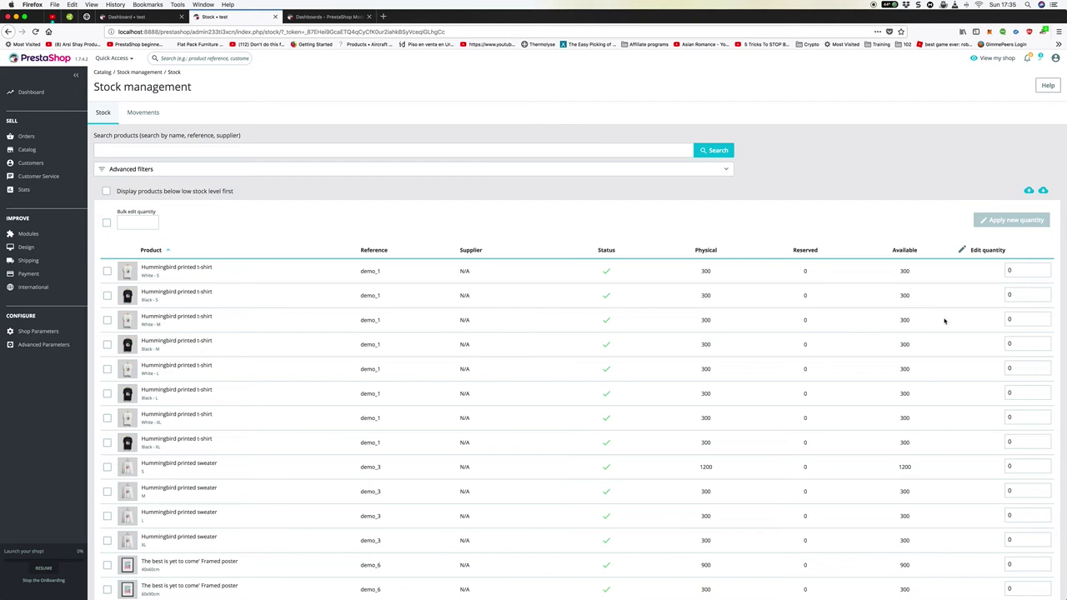
Look through both pages of the stock list, checking the products' physical, reserved and available quantities
{"action": "scroll", "coordinate": [925, 295], "scroll_direction": "down", "scroll_amount": 5}
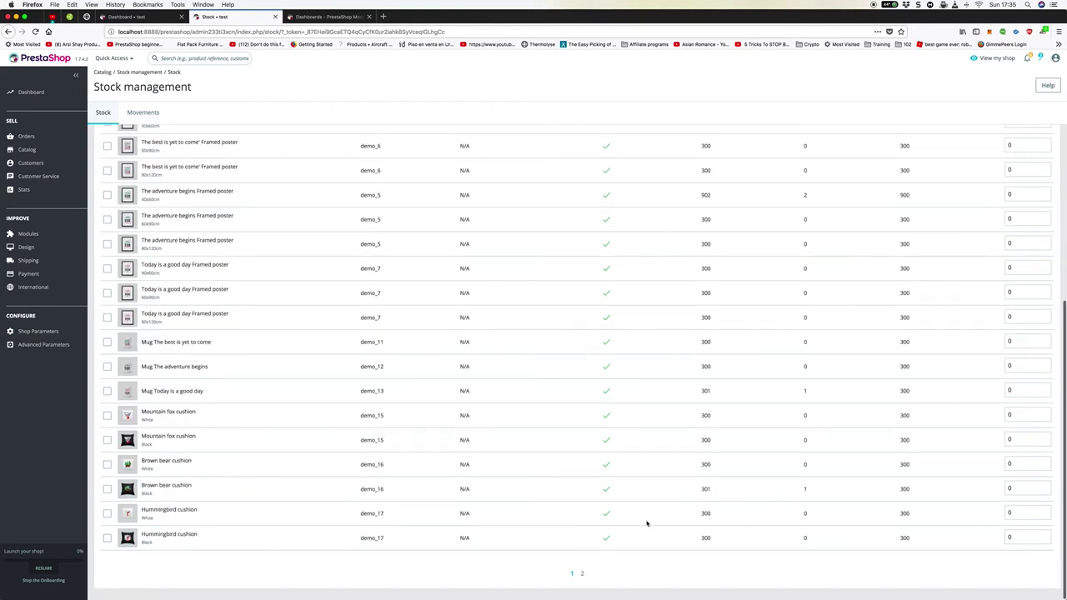
{"action": "scroll", "coordinate": [659, 433], "scroll_direction": "up", "scroll_amount": 3}
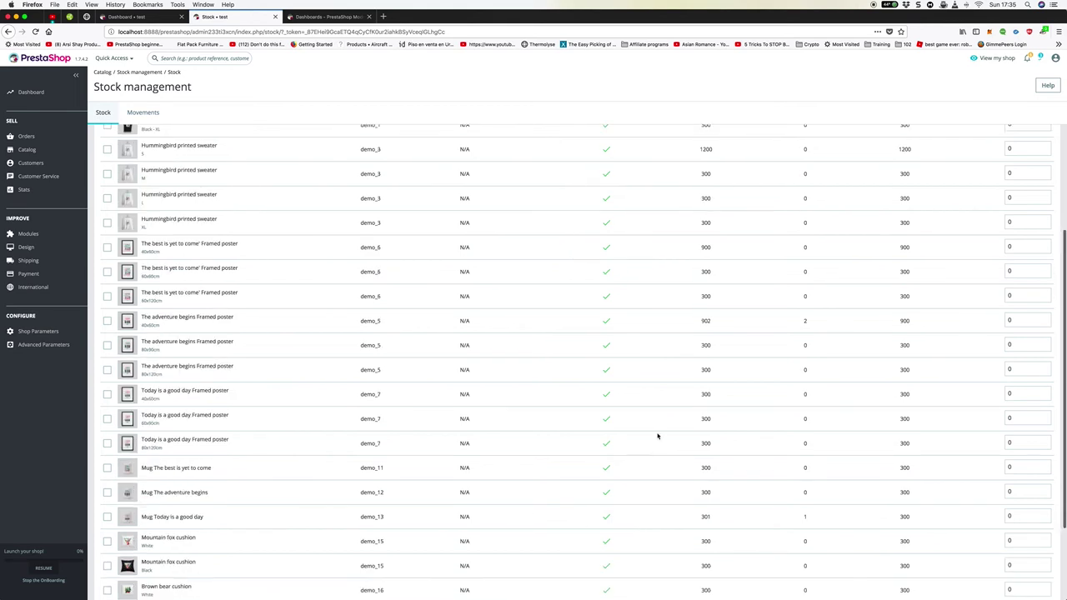
{"action": "scroll", "coordinate": [657, 436], "scroll_direction": "down", "scroll_amount": 3}
{"action": "left_click", "coordinate": [581, 575]}
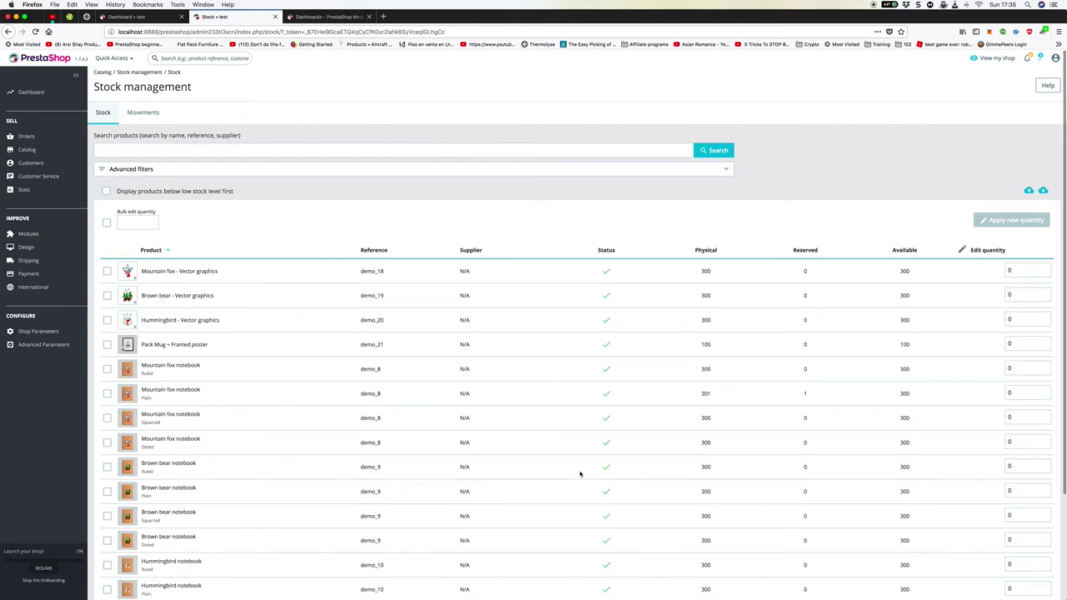
{"action": "scroll", "coordinate": [580, 475], "scroll_direction": "down", "scroll_amount": 3}
{"action": "scroll", "coordinate": [918, 538], "scroll_direction": "up", "scroll_amount": 3}
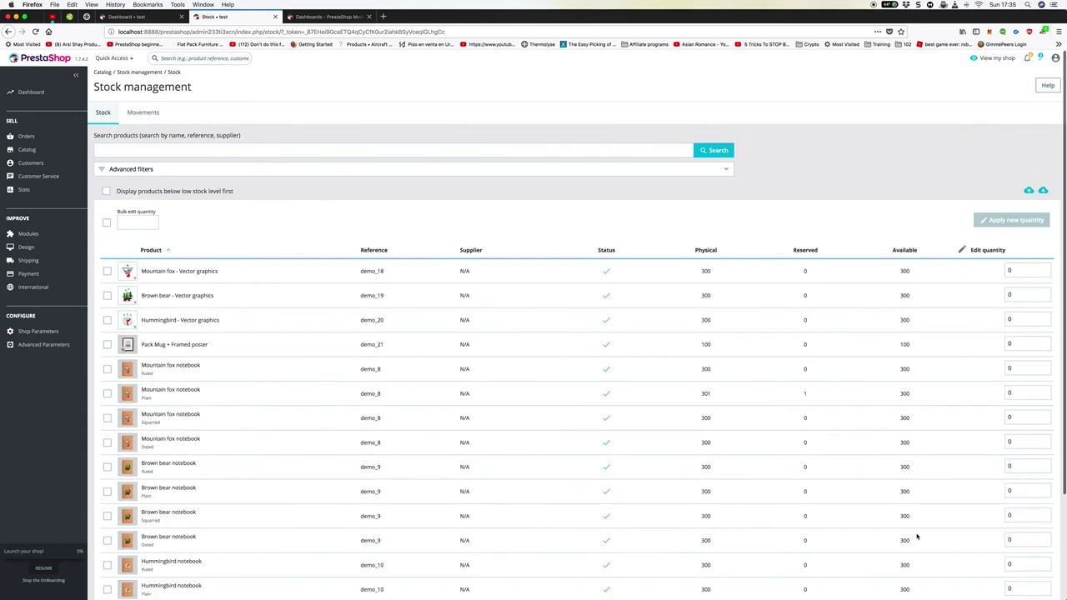
Try out quantity changes for Mountain fox - Vector graphics and return its quantity edit to 0
{"action": "left_click", "coordinate": [1032, 273]}
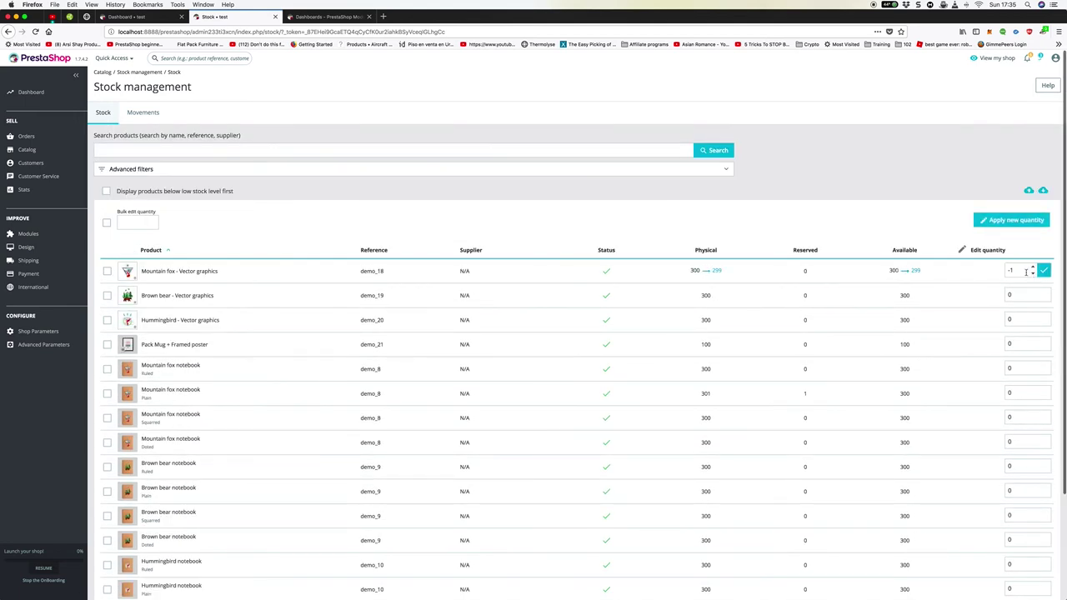
{"action": "left_click_drag", "start_coordinate": [1027, 273], "coordinate": [1006, 270]}
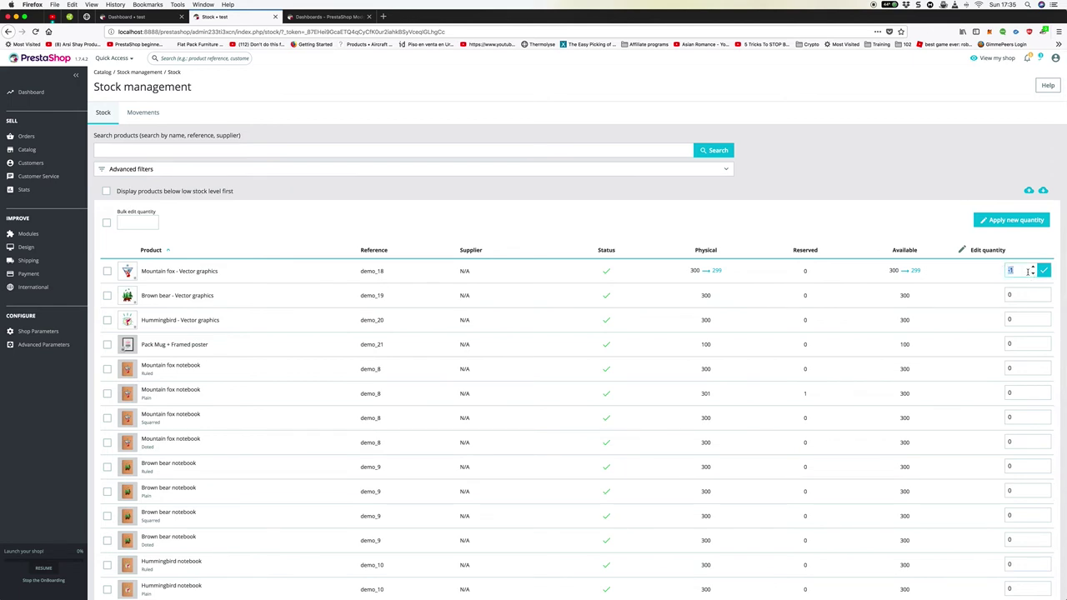
{"action": "type", "text": "030"}
{"action": "type", "text": "0"}
{"action": "key", "text": "BackSpace"}
{"action": "key", "text": "BackSpace"}
{"action": "key", "text": "BackSpace"}
{"action": "left_click", "coordinate": [1033, 275]}
{"action": "key", "text": "BackSpace"}
{"action": "key", "text": "BackSpace"}
{"action": "type", "text": "03"}
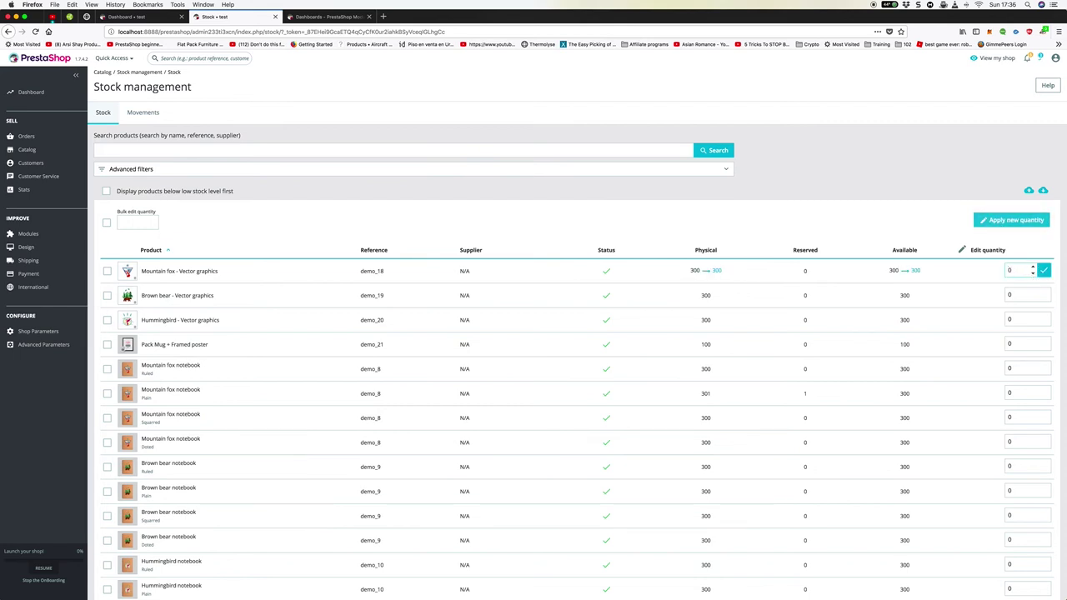
{"action": "key", "text": "BackSpace"}
{"action": "type", "text": "0"}
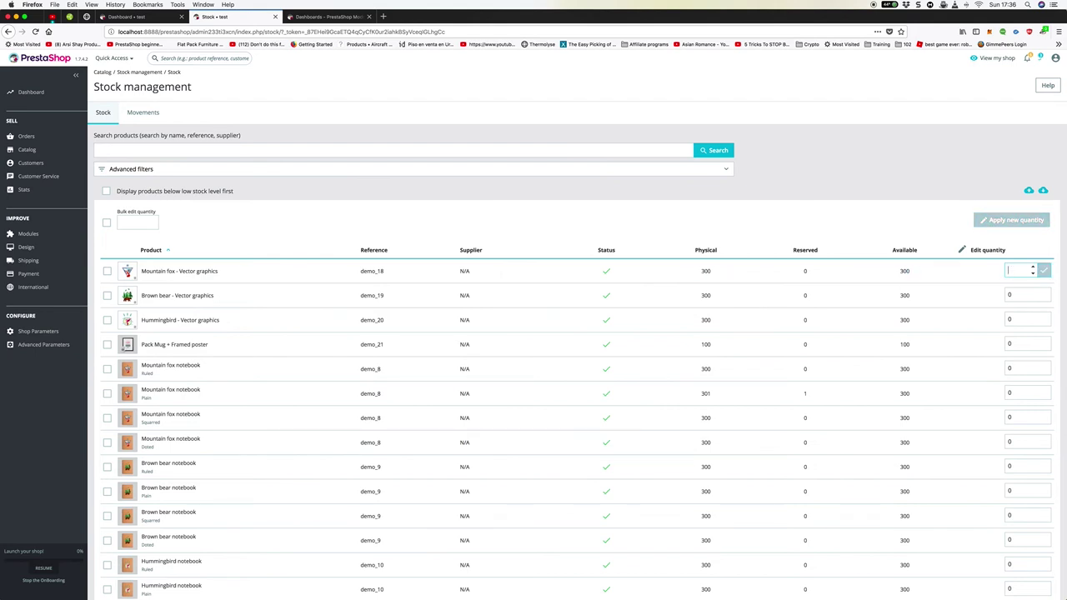
{"action": "type", "text": "0"}
{"action": "scroll", "coordinate": [989, 314], "scroll_direction": "down", "scroll_amount": 1}
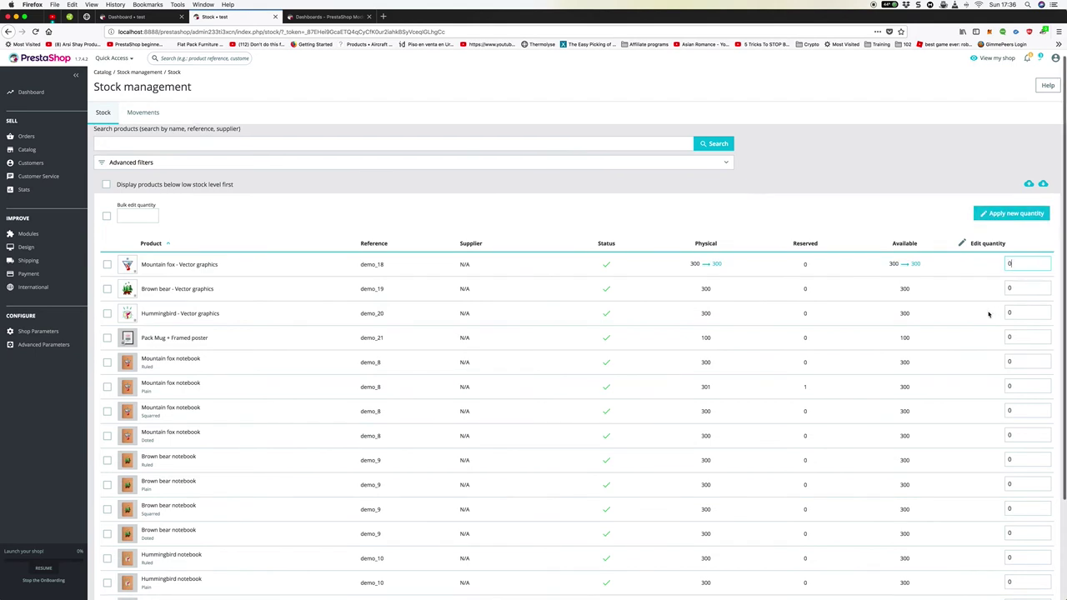
Set the Pack Mug + Framed poster quantity change to -14 and apply it to the stock
{"action": "mouse_move", "coordinate": [1041, 340]}
{"action": "left_click", "coordinate": [1033, 340]}
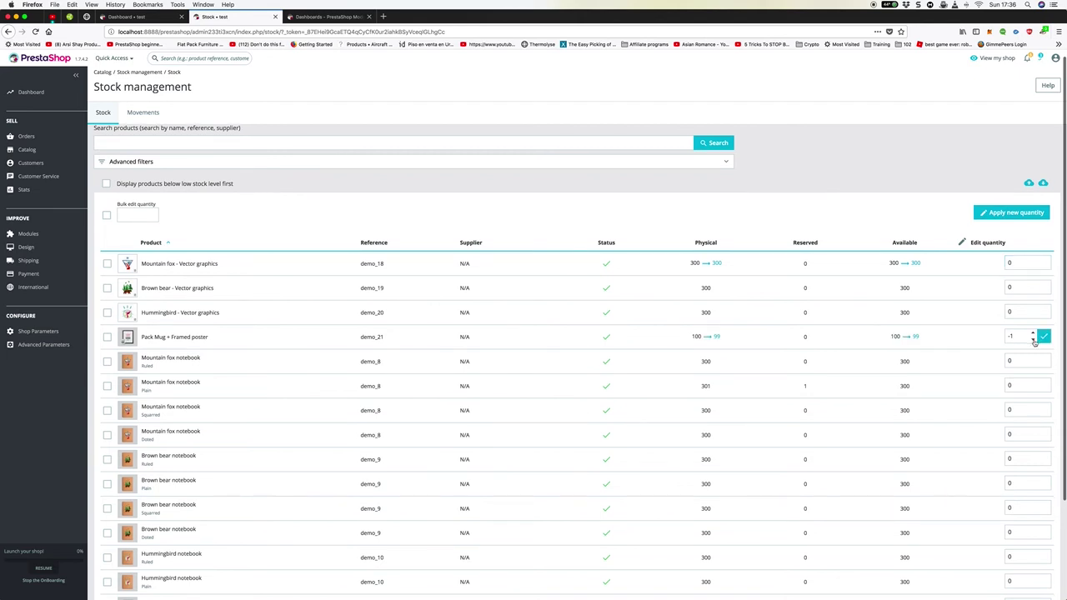
{"action": "left_click", "coordinate": [1034, 342]}
{"action": "left_click", "coordinate": [1034, 347]}
{"action": "left_click", "coordinate": [1034, 347]}
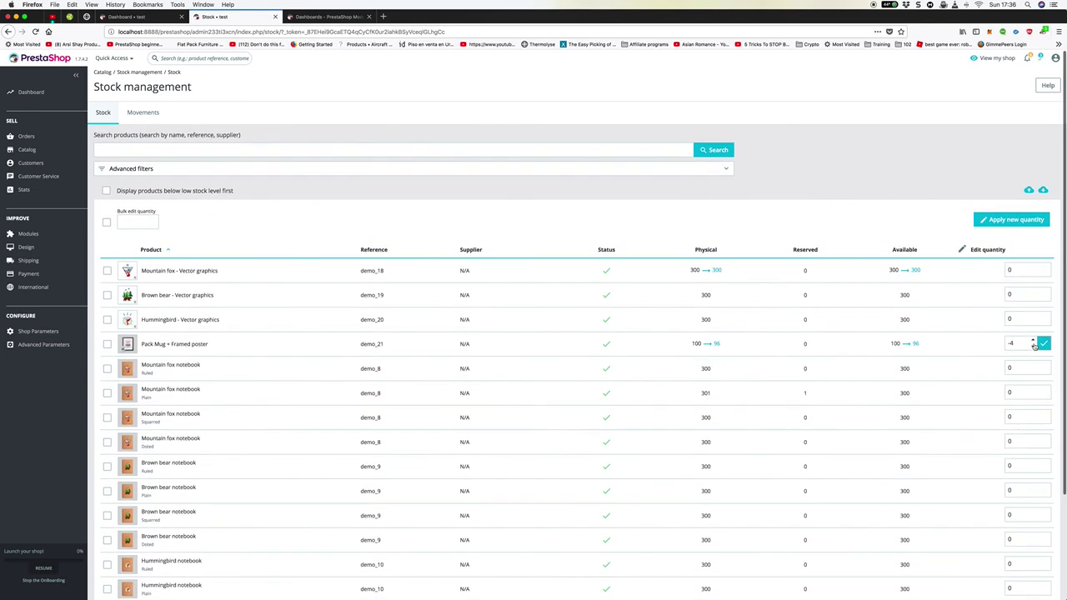
{"action": "left_click", "coordinate": [1034, 347]}
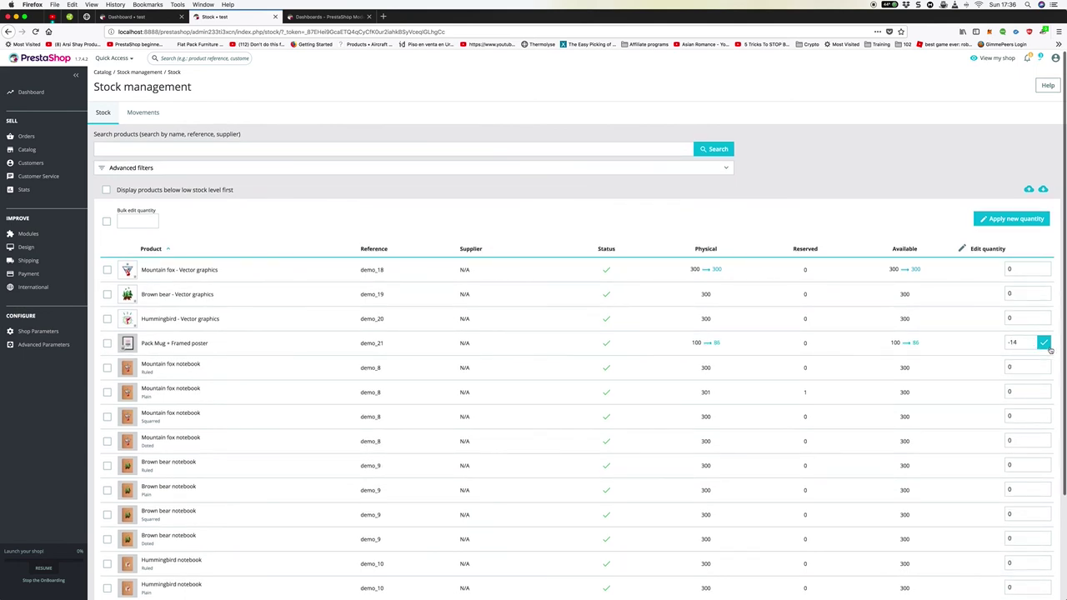
{"action": "left_click", "coordinate": [1046, 347]}
Reduce the Pack Mug + Framed poster stock all the way to 0 and apply the change
{"action": "left_click", "coordinate": [1034, 348]}
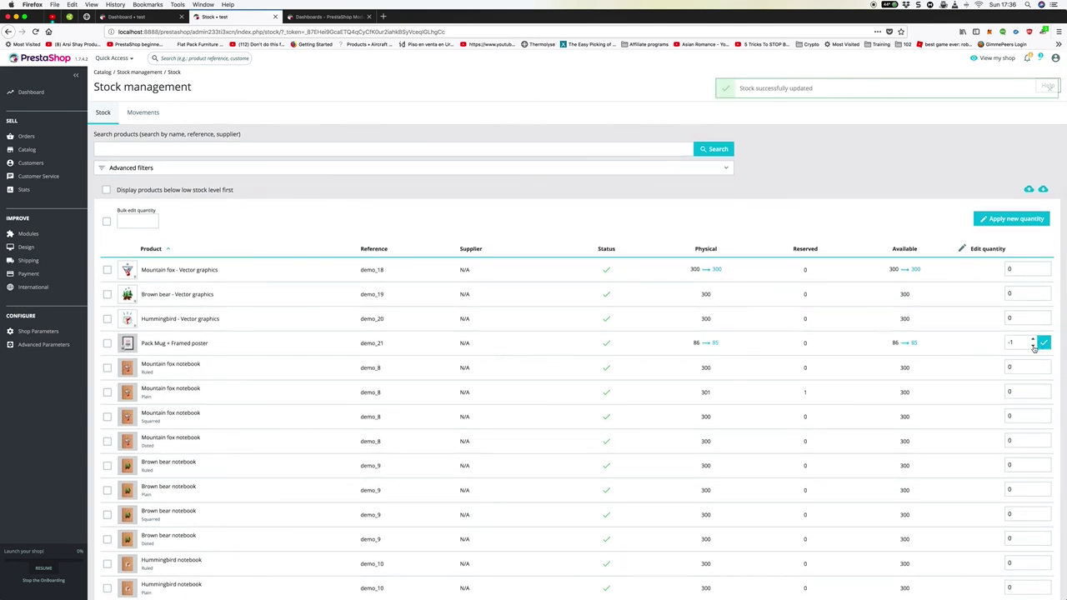
{"action": "left_click", "coordinate": [1034, 348]}
{"action": "left_click", "coordinate": [1034, 348]}
{"action": "left_click", "coordinate": [1034, 348]}
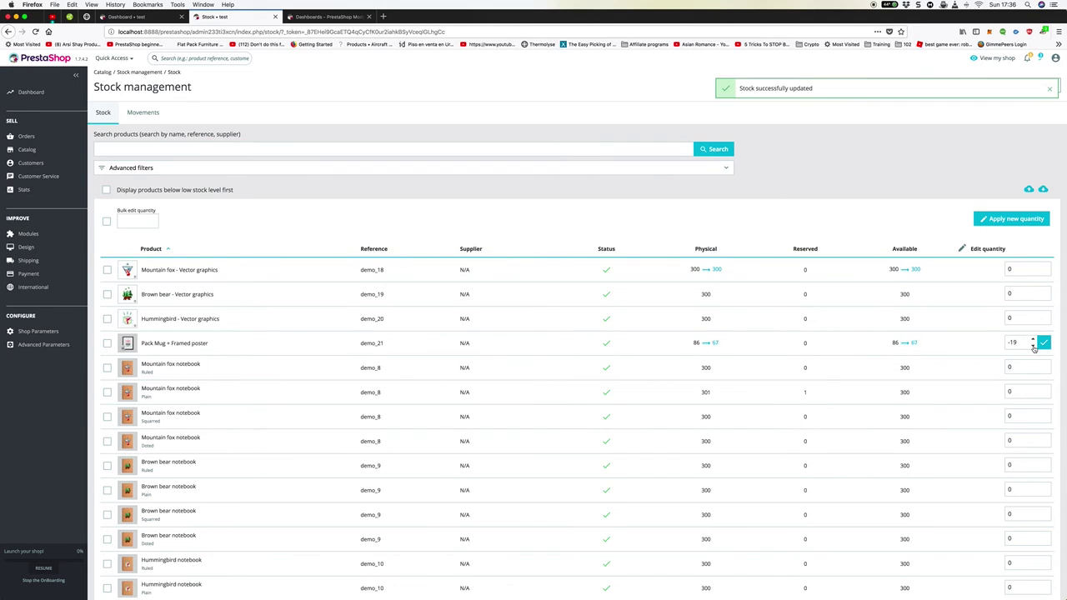
{"action": "left_click", "coordinate": [1034, 348]}
{"action": "left_click", "coordinate": [1034, 348]}
{"action": "left_click", "coordinate": [1034, 347]}
{"action": "left_click", "coordinate": [1034, 348]}
{"action": "left_click", "coordinate": [1034, 348]}
{"action": "left_click", "coordinate": [1034, 347]}
{"action": "left_click", "coordinate": [1034, 347]}
{"action": "left_click", "coordinate": [1034, 347]}
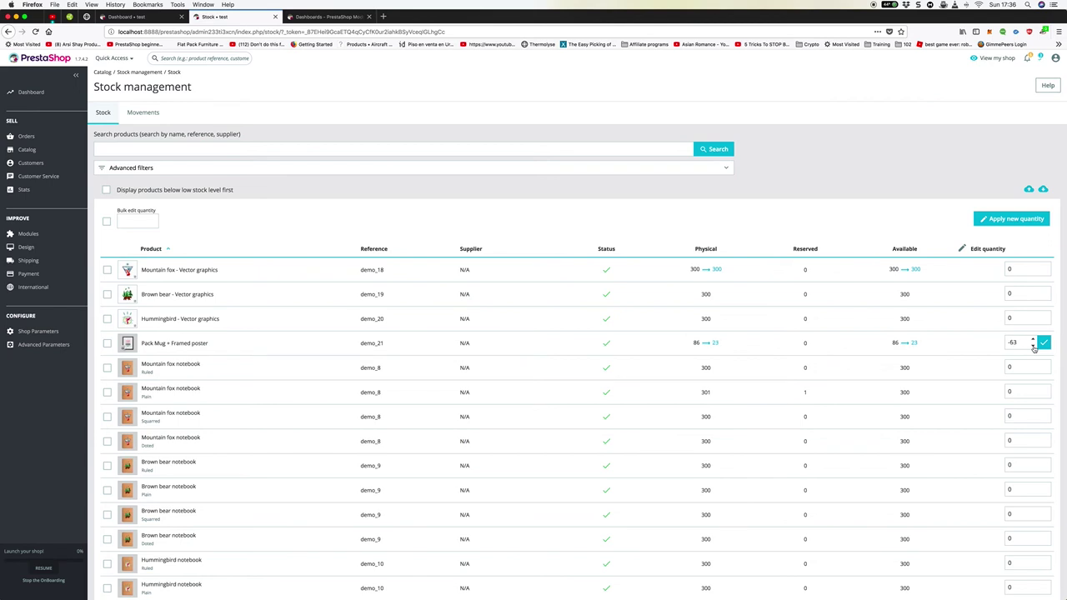
{"action": "left_click", "coordinate": [1034, 347]}
{"action": "left_click", "coordinate": [1034, 348]}
{"action": "left_click", "coordinate": [1034, 347]}
{"action": "left_click", "coordinate": [1034, 348]}
{"action": "left_click", "coordinate": [1034, 348]}
{"action": "left_click", "coordinate": [1034, 348]}
{"action": "left_click", "coordinate": [1034, 347]}
{"action": "left_click", "coordinate": [1044, 342]}
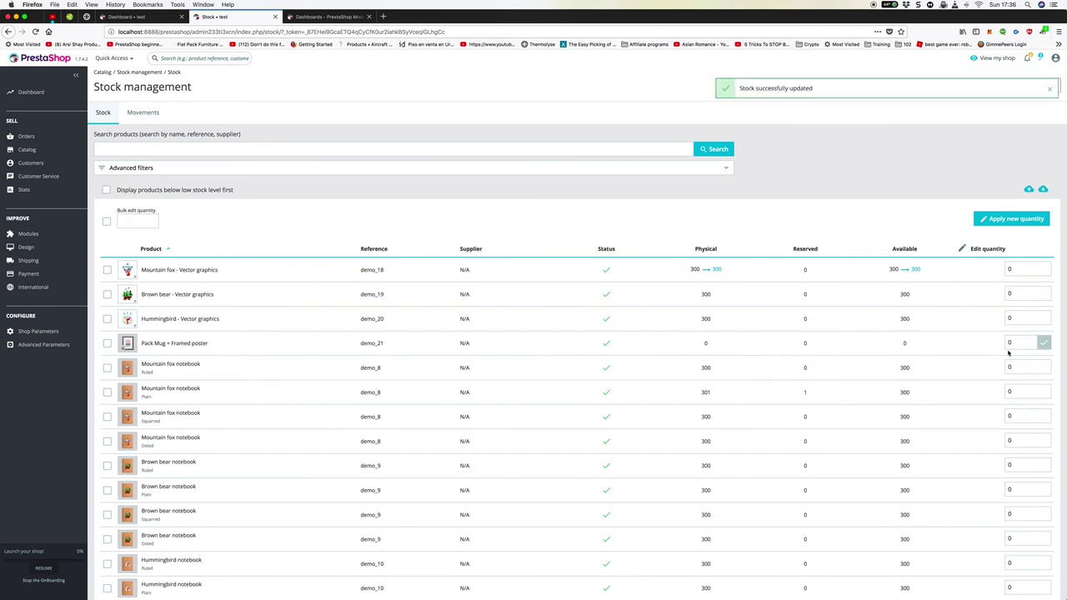
Lower the Pack Mug + Framed poster stock by one more unit to -1 and apply the change
{"action": "left_click", "coordinate": [1035, 349]}
{"action": "left_click", "coordinate": [1045, 344]}
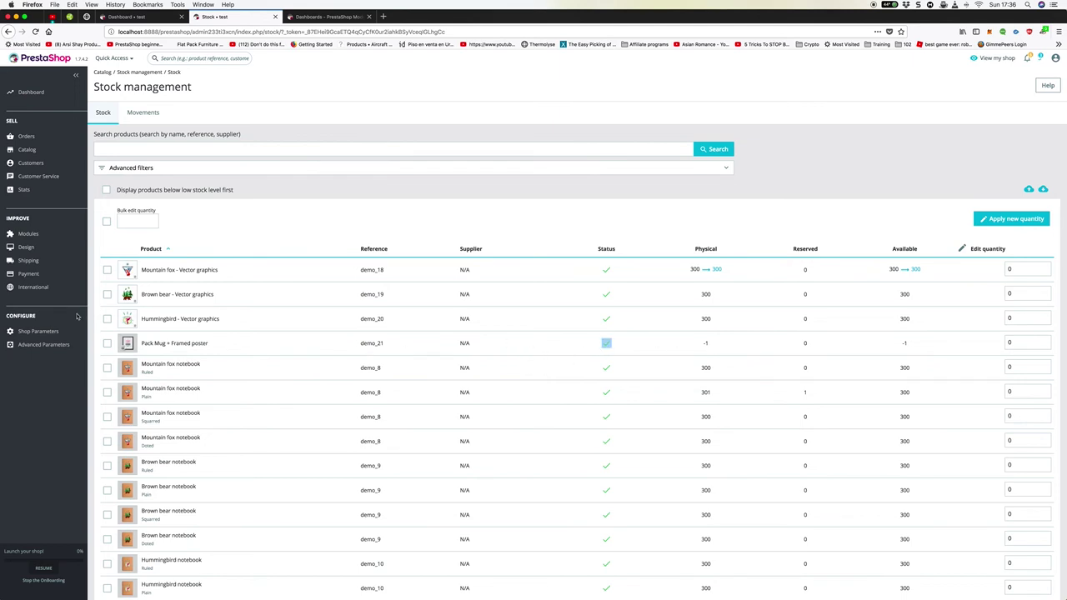
{"action": "scroll", "coordinate": [60, 242], "scroll_direction": "down", "scroll_amount": 1}
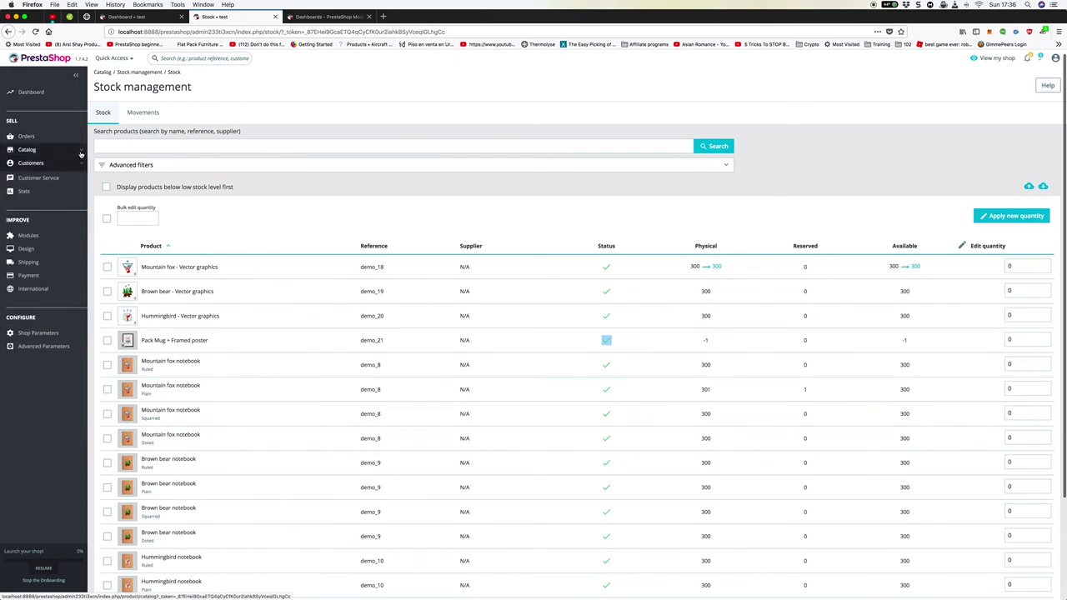
Open the customer list and examine the listed customer's profile, orders, carts, viewed products, addresses and last connection IP address
{"action": "mouse_move", "coordinate": [79, 153]}
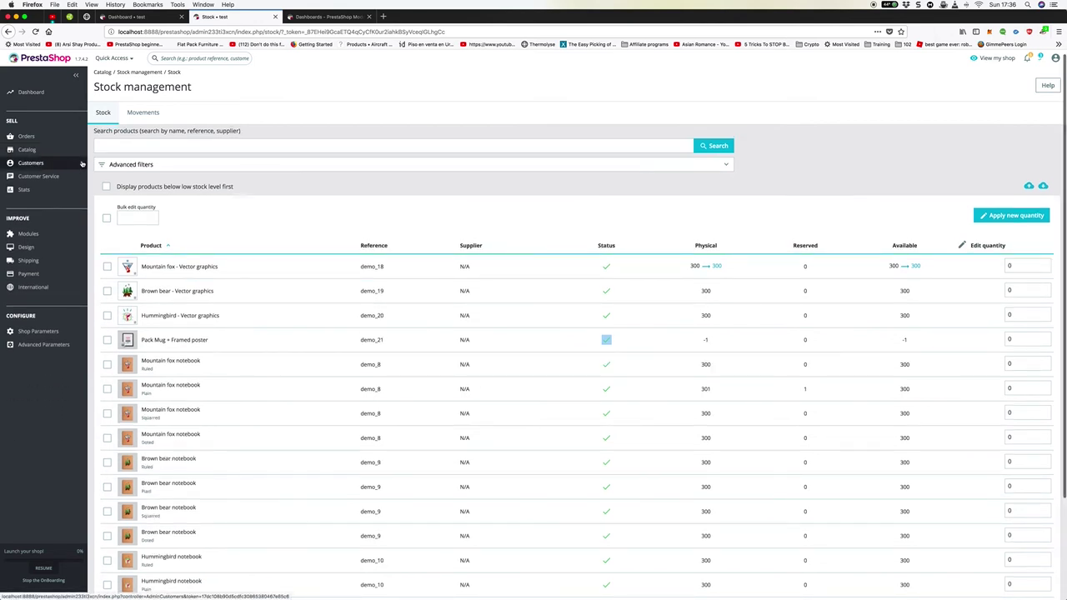
{"action": "left_click", "coordinate": [59, 180]}
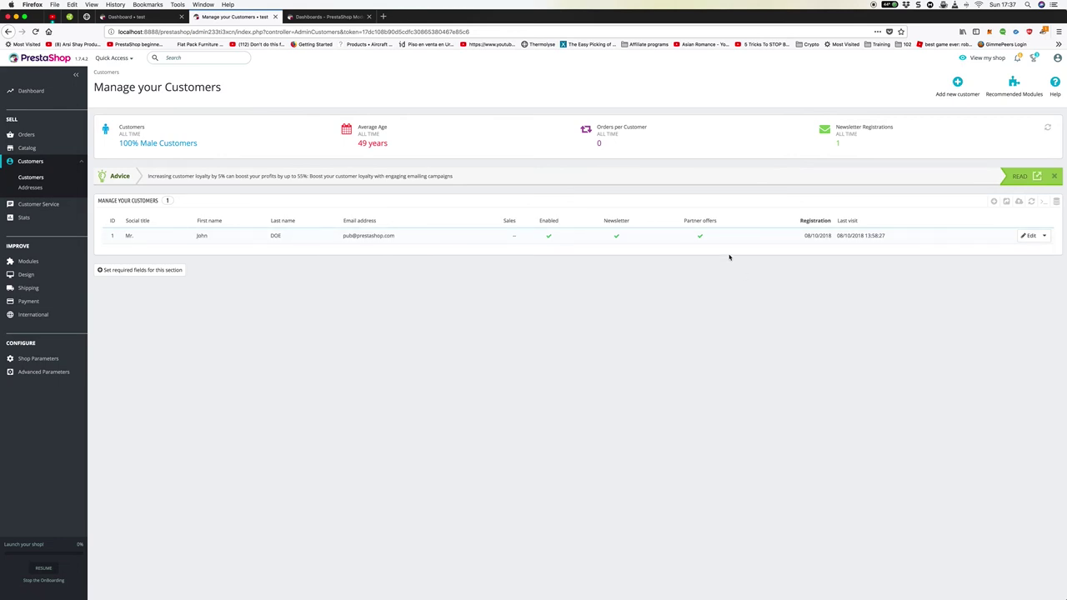
{"action": "key", "text": "ctrl+Up"}
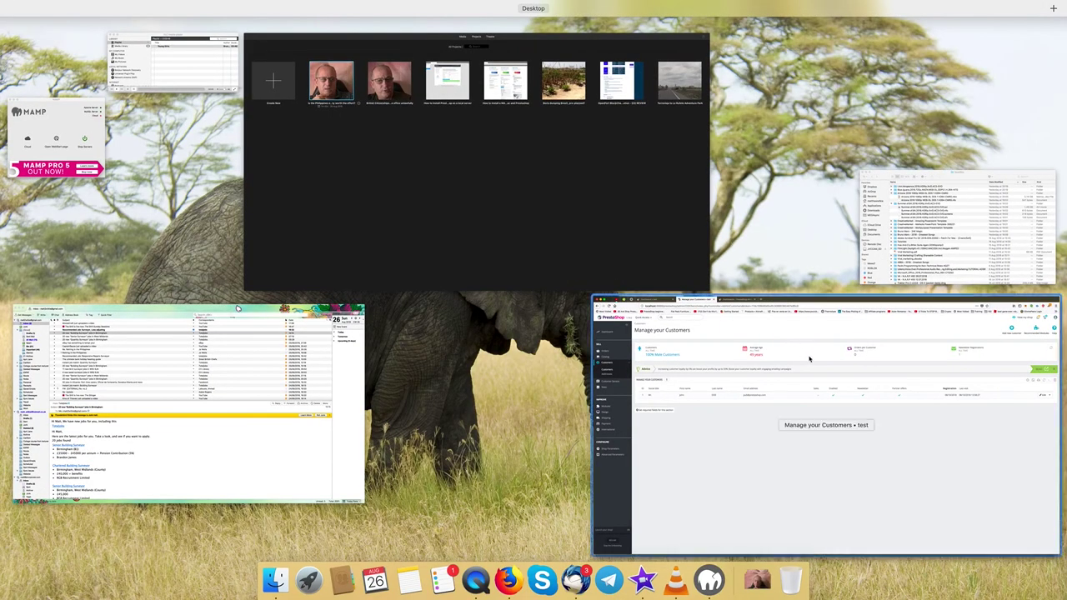
{"action": "left_click", "coordinate": [809, 358]}
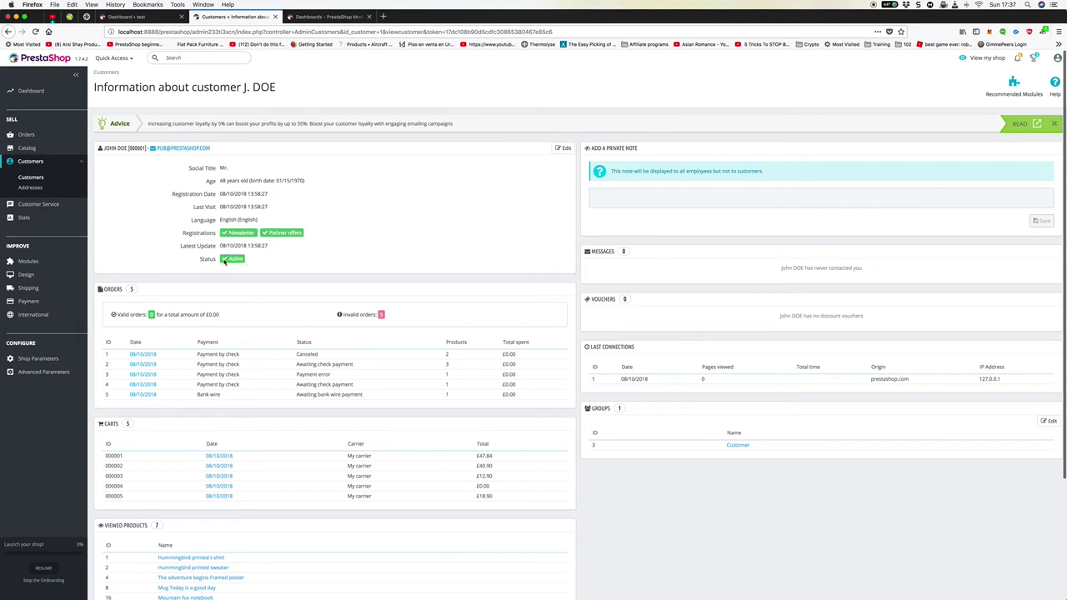
{"action": "scroll", "coordinate": [253, 287], "scroll_direction": "down", "scroll_amount": 4}
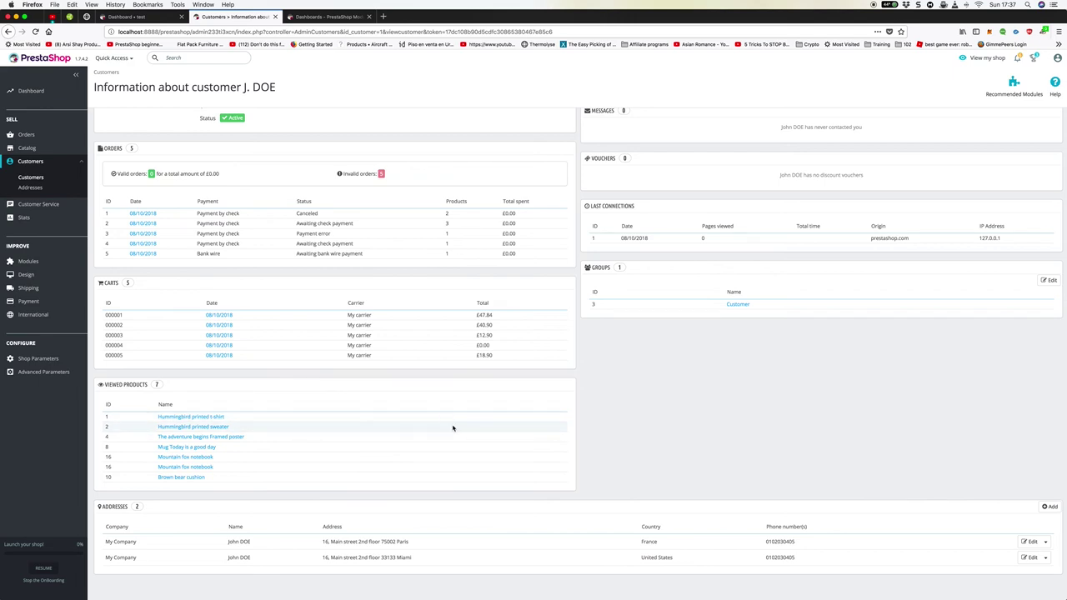
{"action": "scroll", "coordinate": [623, 355], "scroll_direction": "up", "scroll_amount": 3}
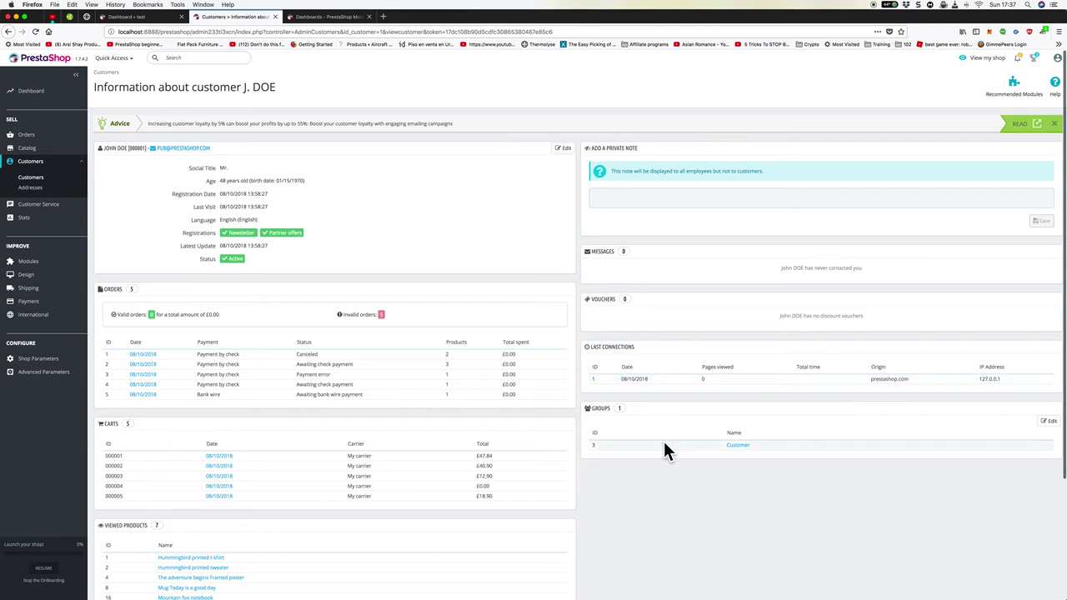
{"action": "left_click_drag", "start_coordinate": [974, 379], "coordinate": [1014, 381]}
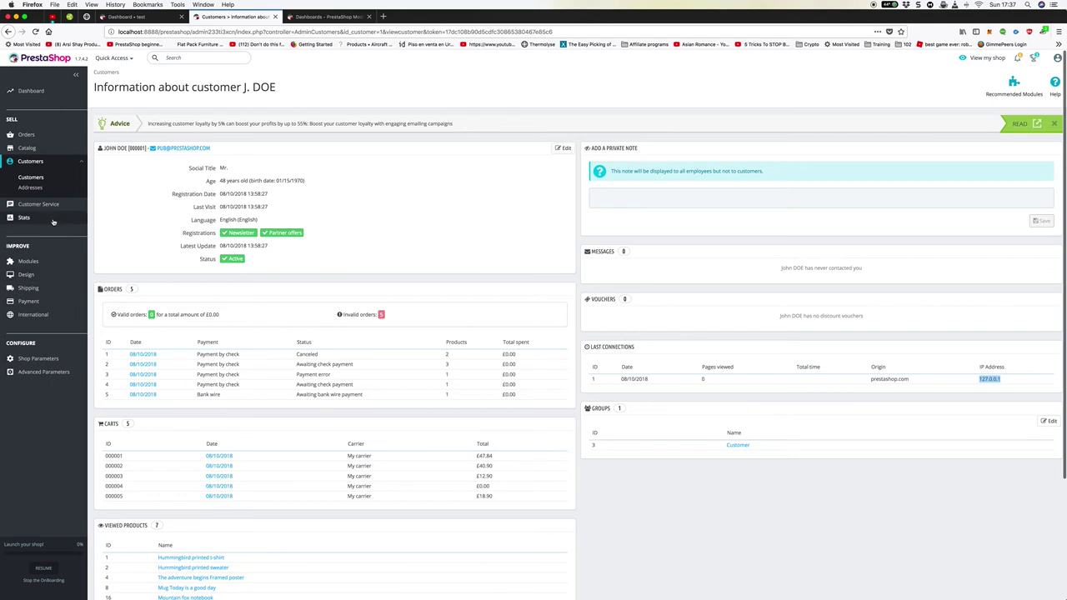
{"action": "scroll", "coordinate": [55, 224], "scroll_direction": "down", "scroll_amount": 1}
{"action": "scroll", "coordinate": [55, 223], "scroll_direction": "up", "scroll_amount": 1}
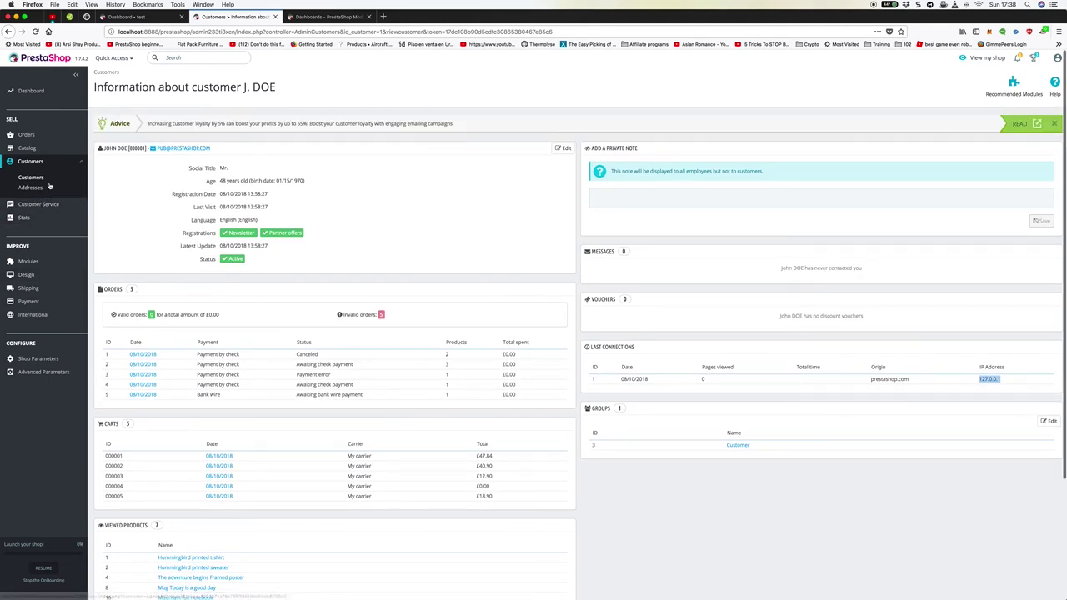
View the list of customer addresses
{"action": "left_click", "coordinate": [41, 188]}
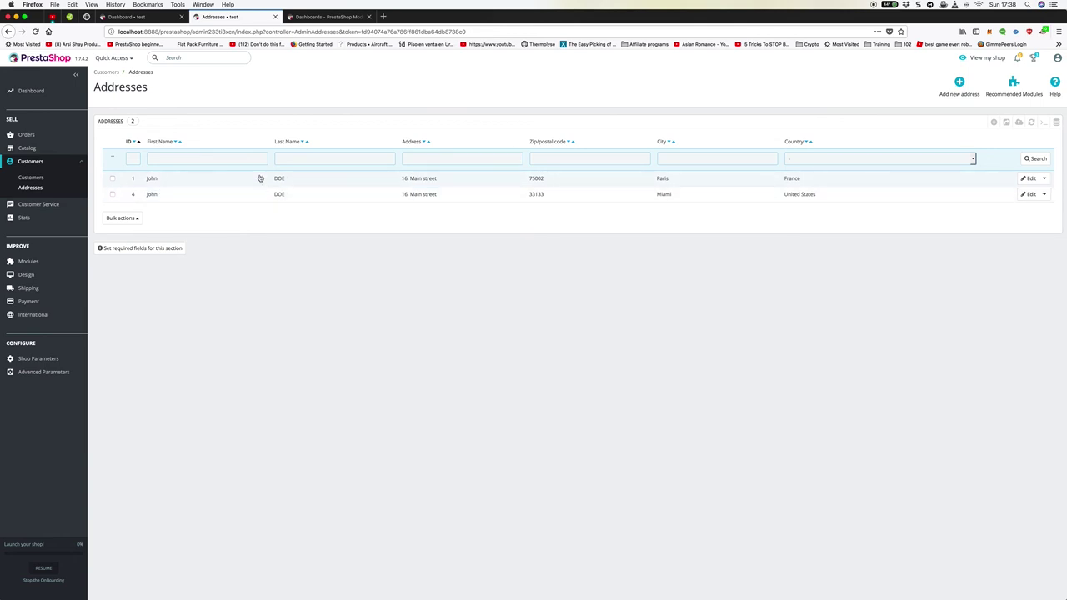
{"action": "left_click", "coordinate": [36, 180]}
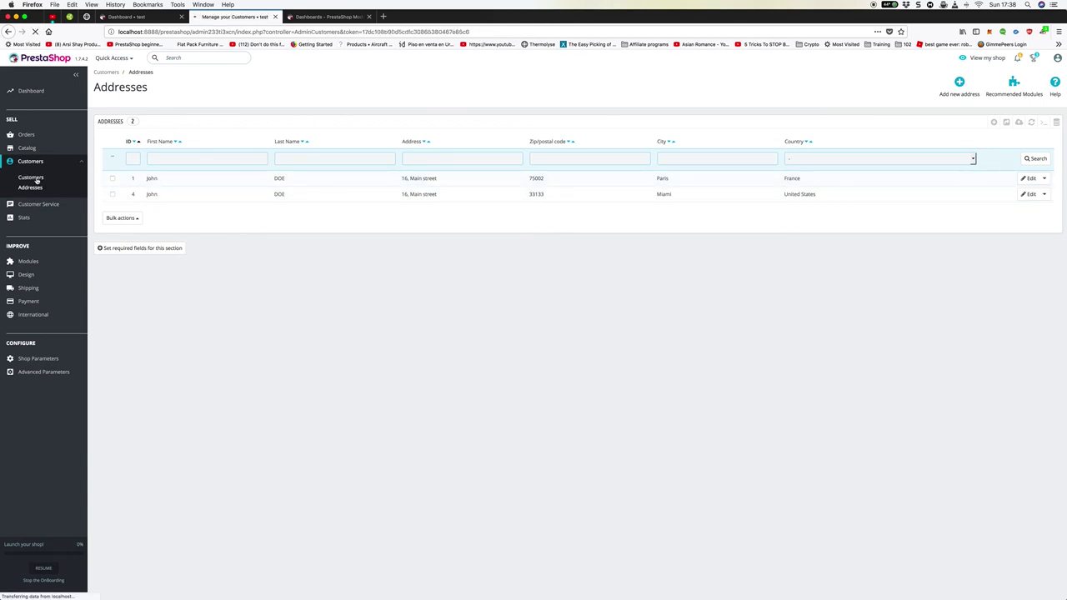
{"action": "left_click", "coordinate": [37, 189]}
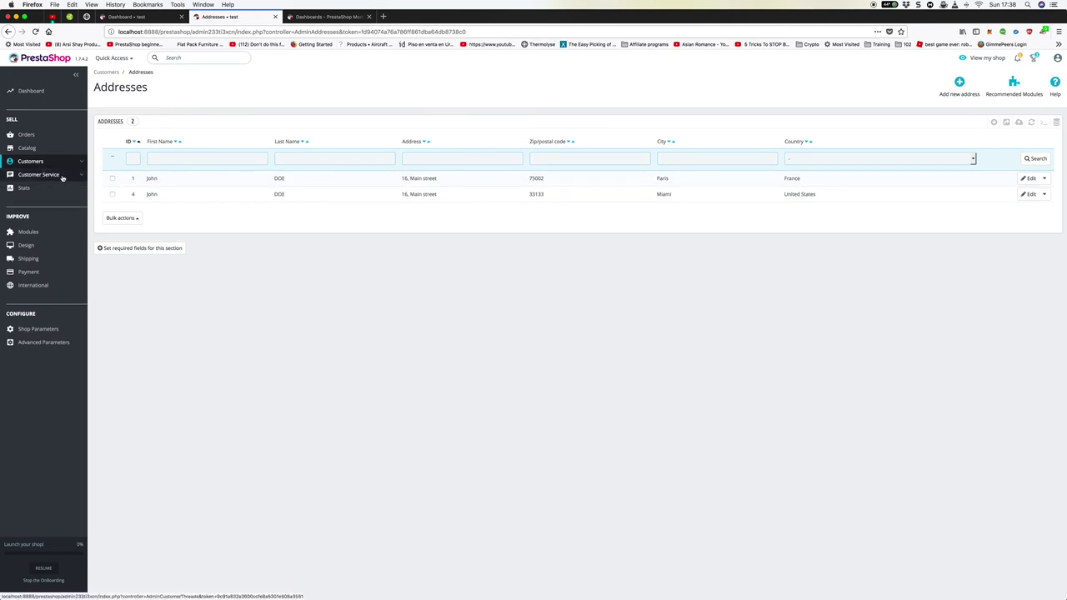
Open the Customer Service page and look through its message threads, contact options and IMAP settings
{"action": "mouse_move", "coordinate": [70, 179]}
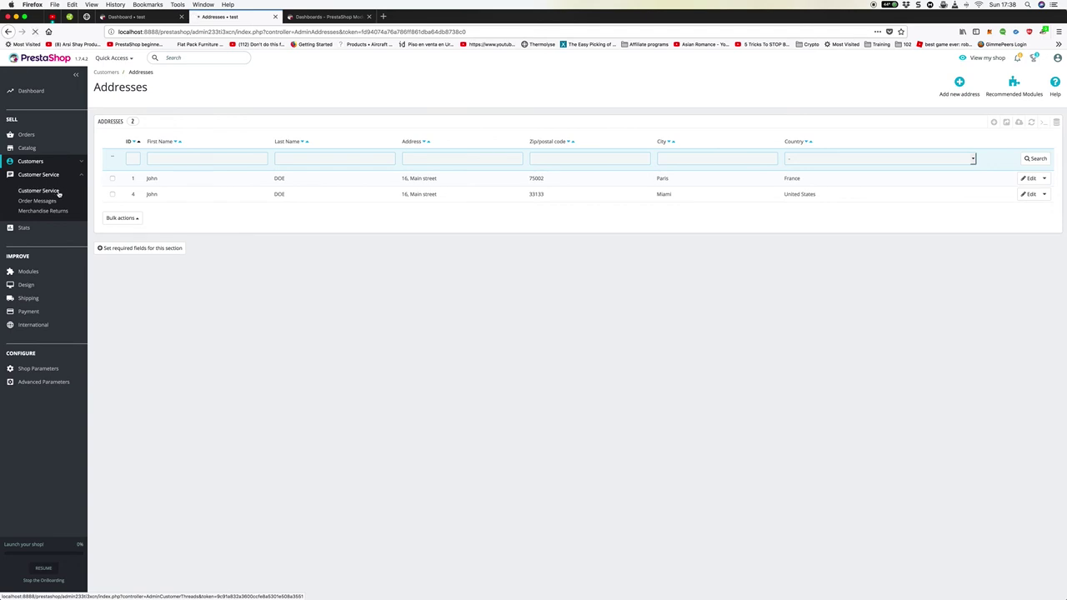
{"action": "left_click", "coordinate": [58, 192]}
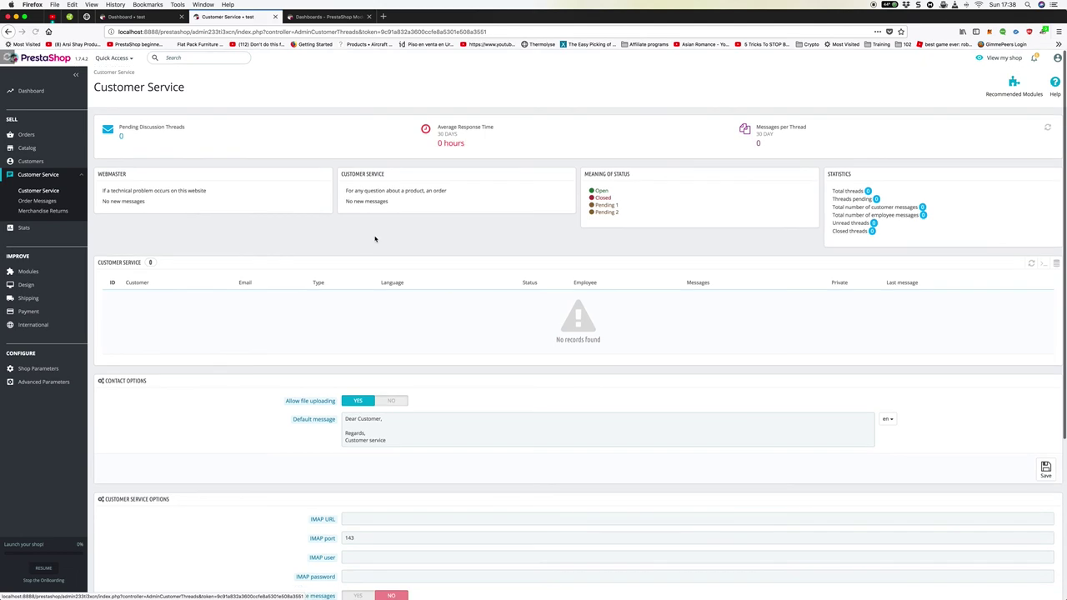
{"action": "scroll", "coordinate": [376, 239], "scroll_direction": "down", "scroll_amount": 5}
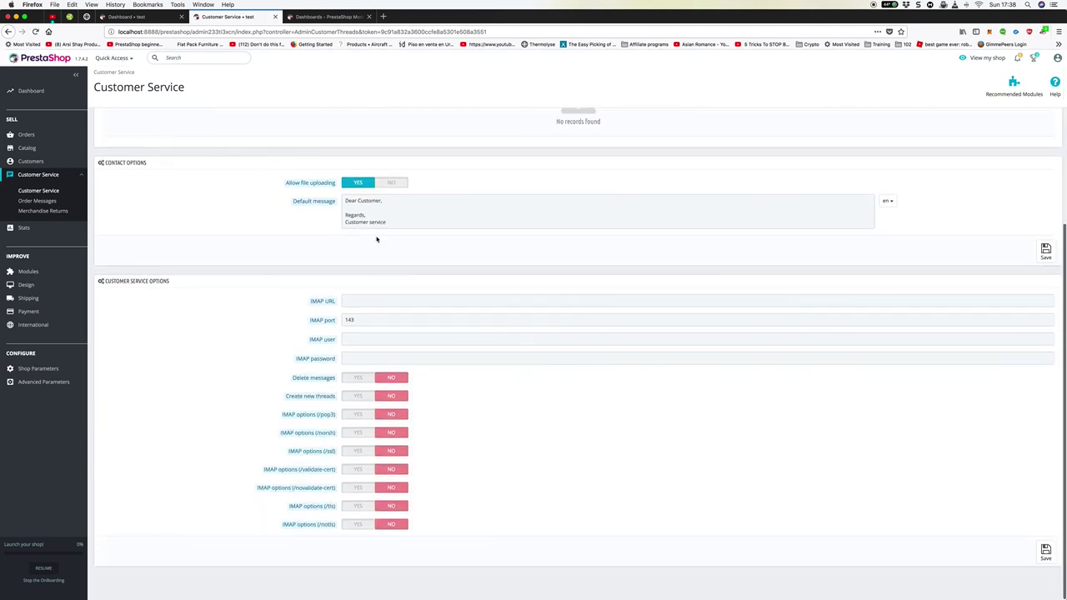
{"action": "scroll", "coordinate": [376, 240], "scroll_direction": "up", "scroll_amount": 5}
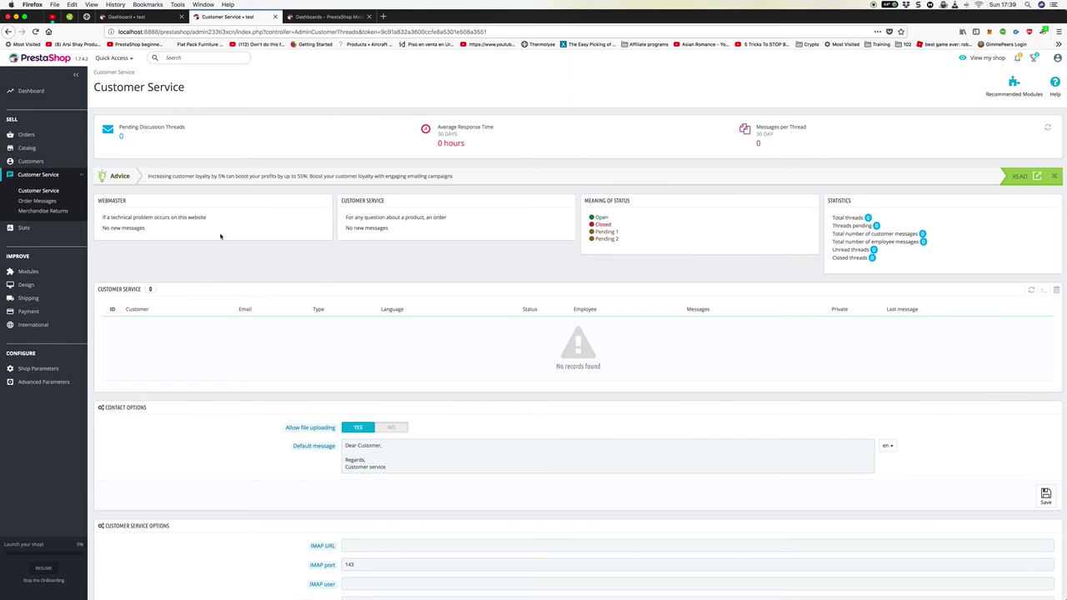
{"action": "scroll", "coordinate": [220, 236], "scroll_direction": "down", "scroll_amount": 5}
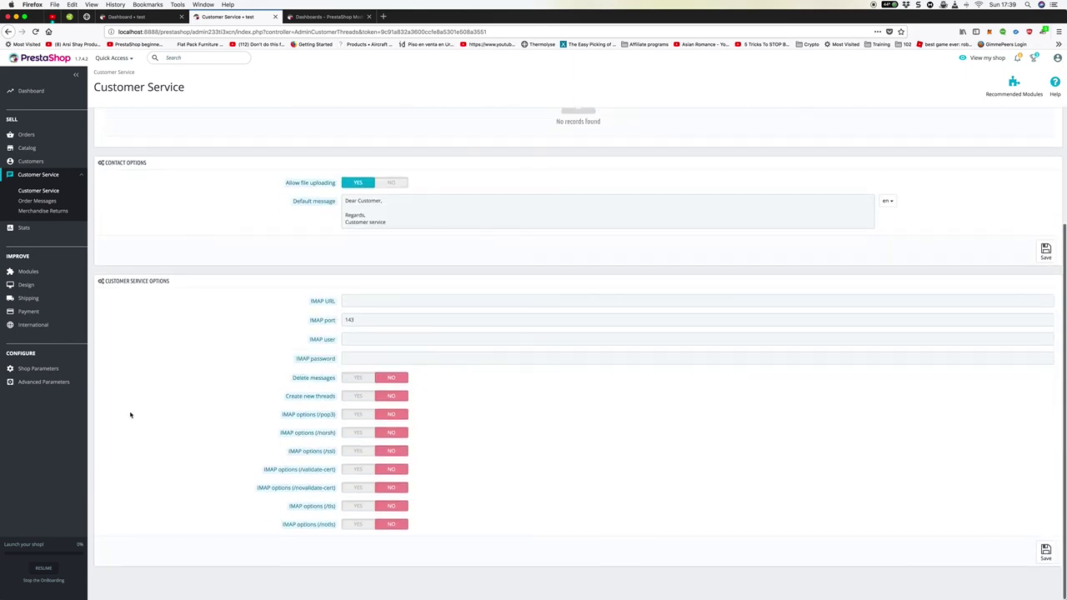
{"action": "scroll", "coordinate": [130, 404], "scroll_direction": "up", "scroll_amount": 1}
{"action": "scroll", "coordinate": [129, 405], "scroll_direction": "up", "scroll_amount": 5}
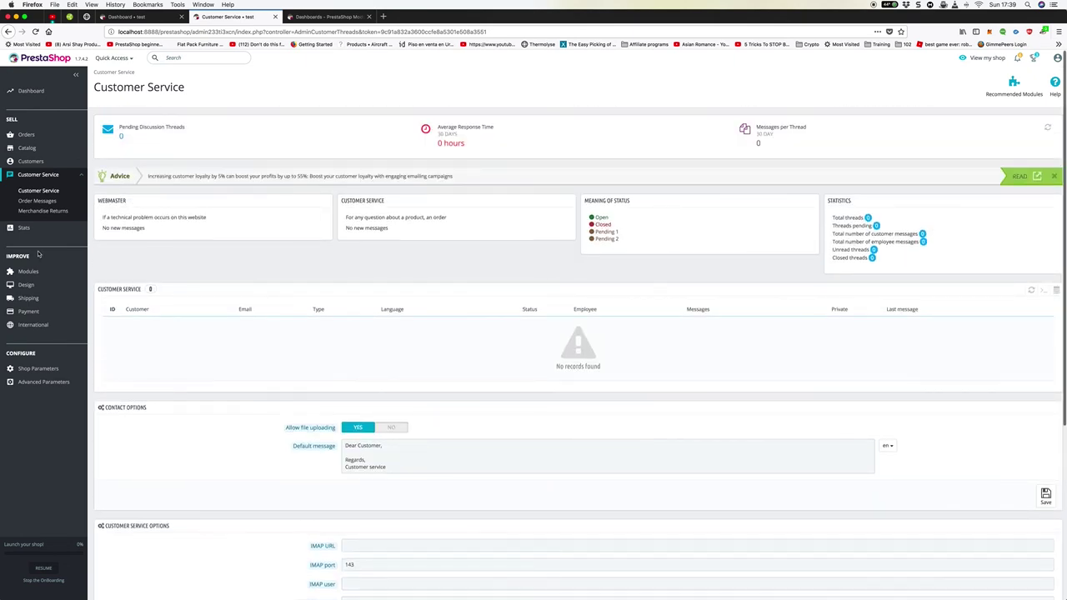
Open the Order Messages list and view the contents of the Delay message template
{"action": "left_click", "coordinate": [49, 201]}
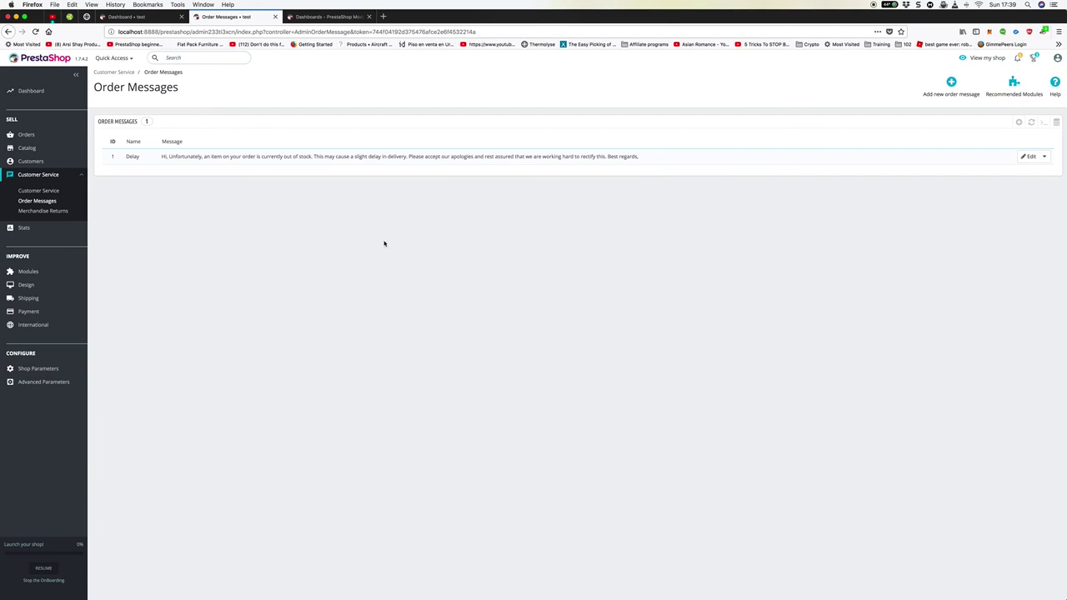
{"action": "left_click", "coordinate": [671, 160]}
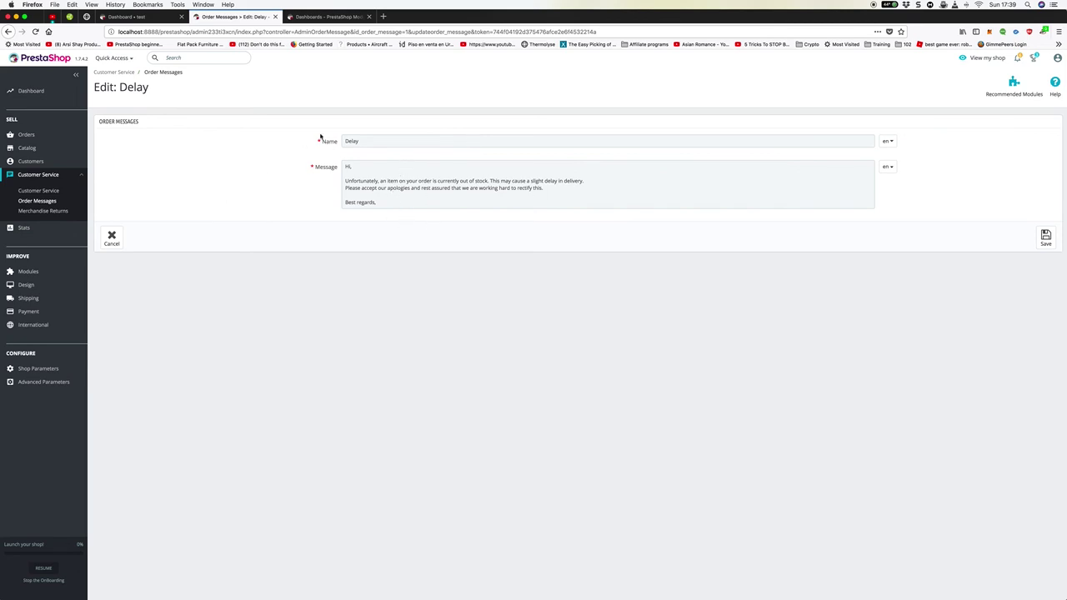
Return to the Customer Service page and examine the default message in the contact options and the customer service options
{"action": "left_click", "coordinate": [48, 194]}
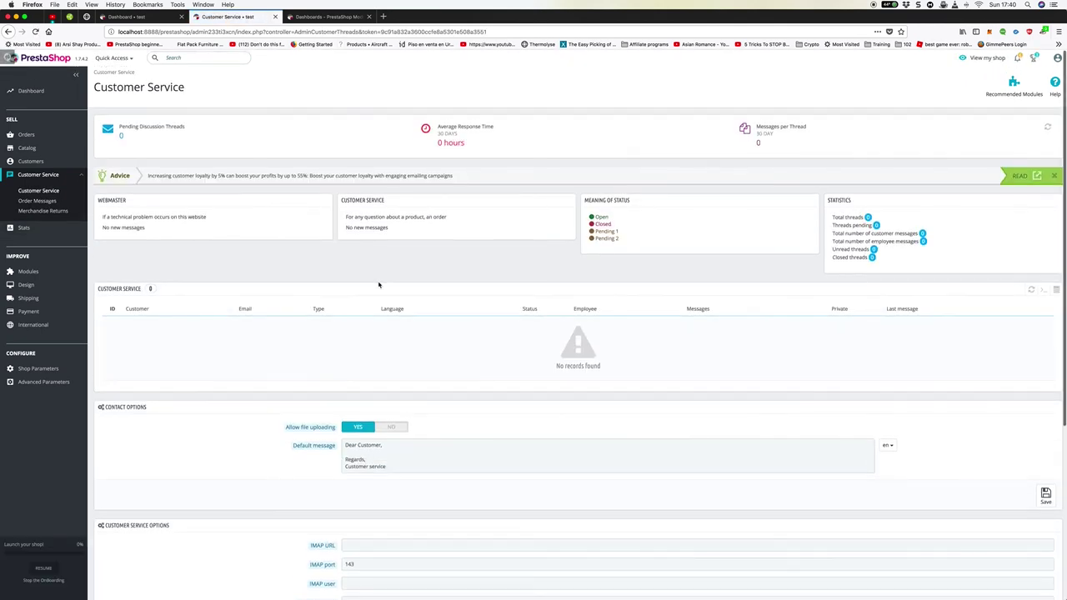
{"action": "scroll", "coordinate": [379, 286], "scroll_direction": "down", "scroll_amount": 1}
{"action": "scroll", "coordinate": [379, 285], "scroll_direction": "down", "scroll_amount": 5}
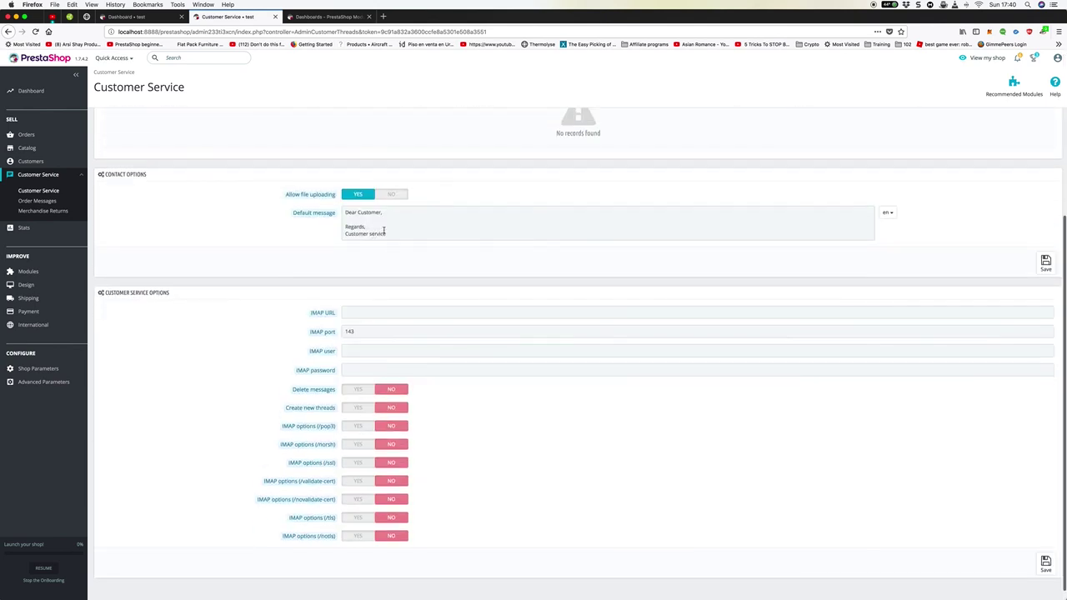
{"action": "scroll", "coordinate": [391, 233], "scroll_direction": "up", "scroll_amount": 1}
{"action": "left_click", "coordinate": [384, 251]}
{"action": "left_click_drag", "start_coordinate": [385, 251], "coordinate": [429, 274]}
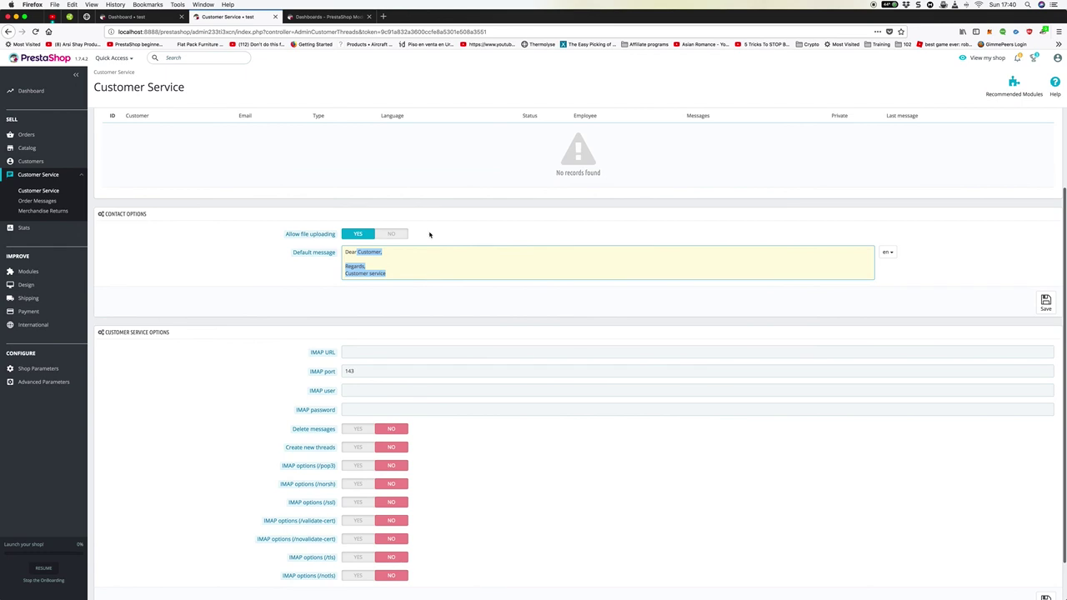
{"action": "scroll", "coordinate": [431, 236], "scroll_direction": "up", "scroll_amount": 4}
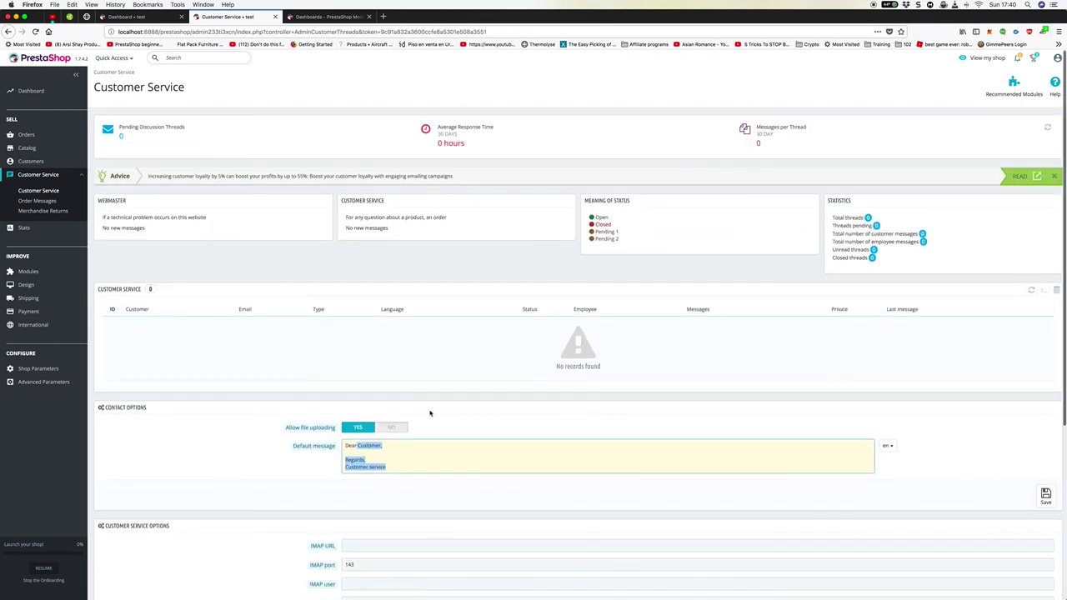
{"action": "left_click", "coordinate": [407, 376]}
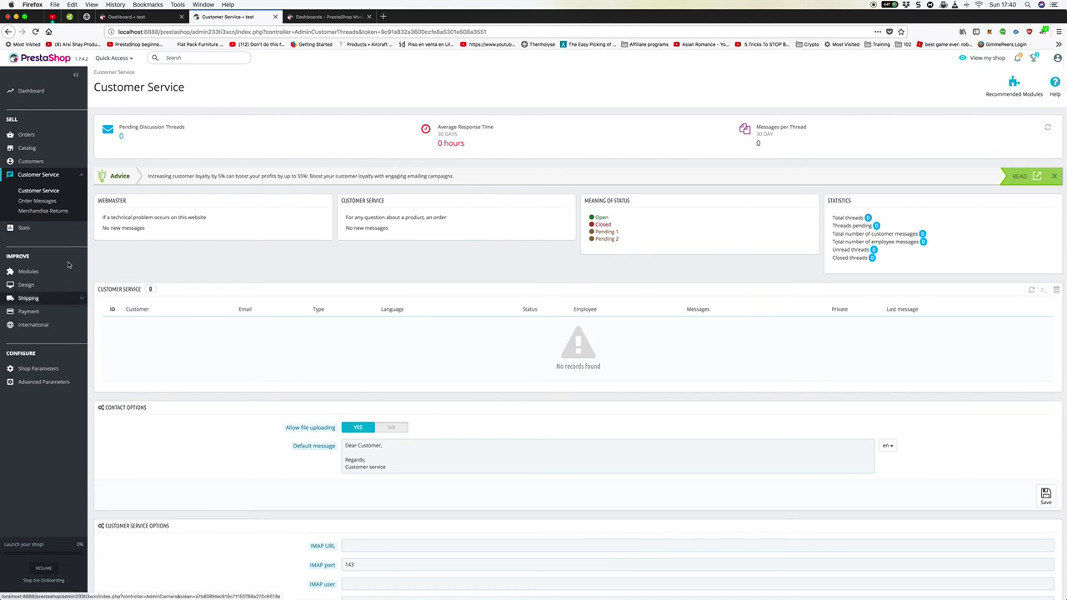
View the Merchandise Returns page with its returns list and RMA options
{"action": "left_click", "coordinate": [42, 213]}
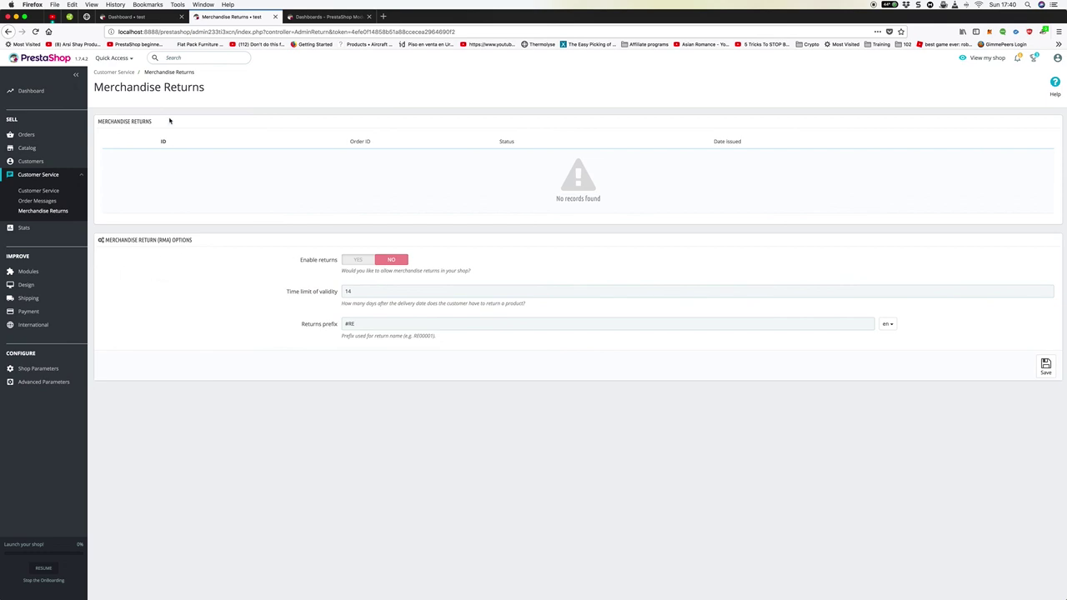
{"action": "left_click", "coordinate": [82, 175]}
Open the Stats page and look through the dashboard's conversion and distribution sections and the list of available reports
{"action": "left_click", "coordinate": [35, 190]}
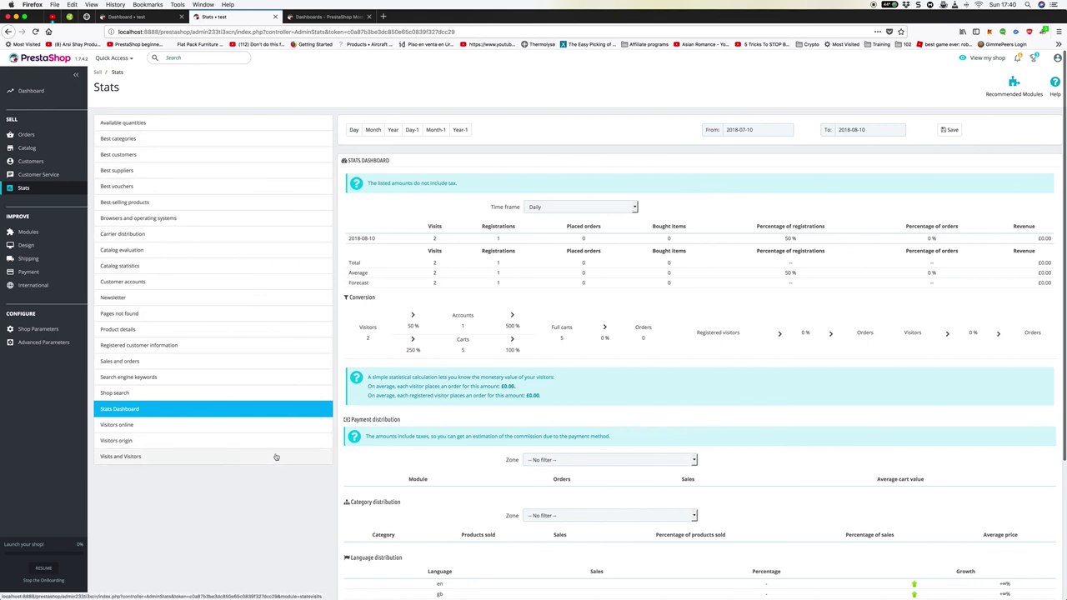
{"action": "scroll", "coordinate": [592, 174], "scroll_direction": "down", "scroll_amount": 5}
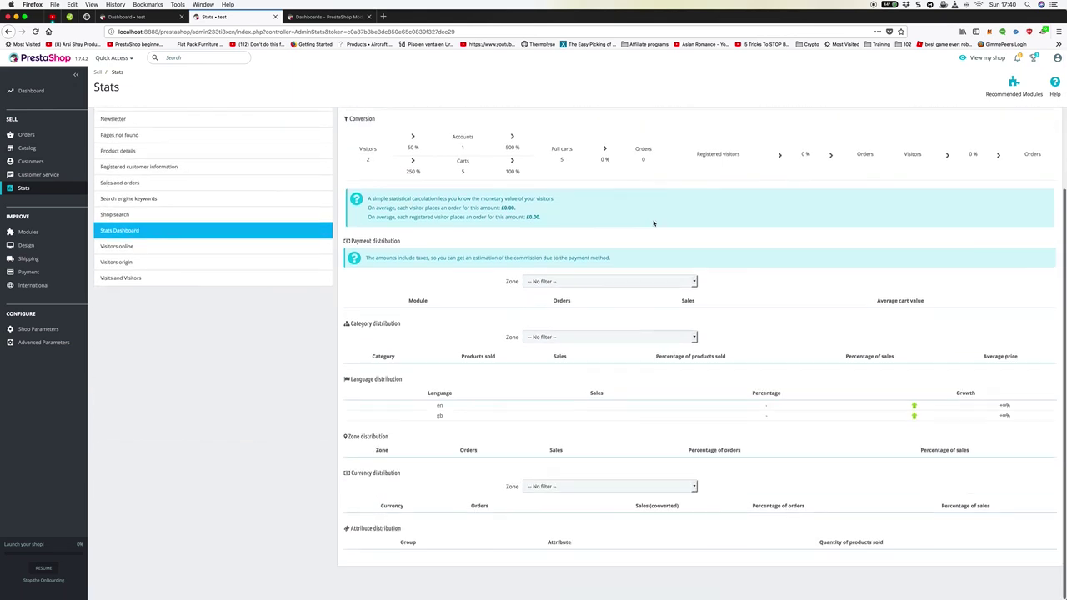
{"action": "scroll", "coordinate": [653, 222], "scroll_direction": "up", "scroll_amount": 5}
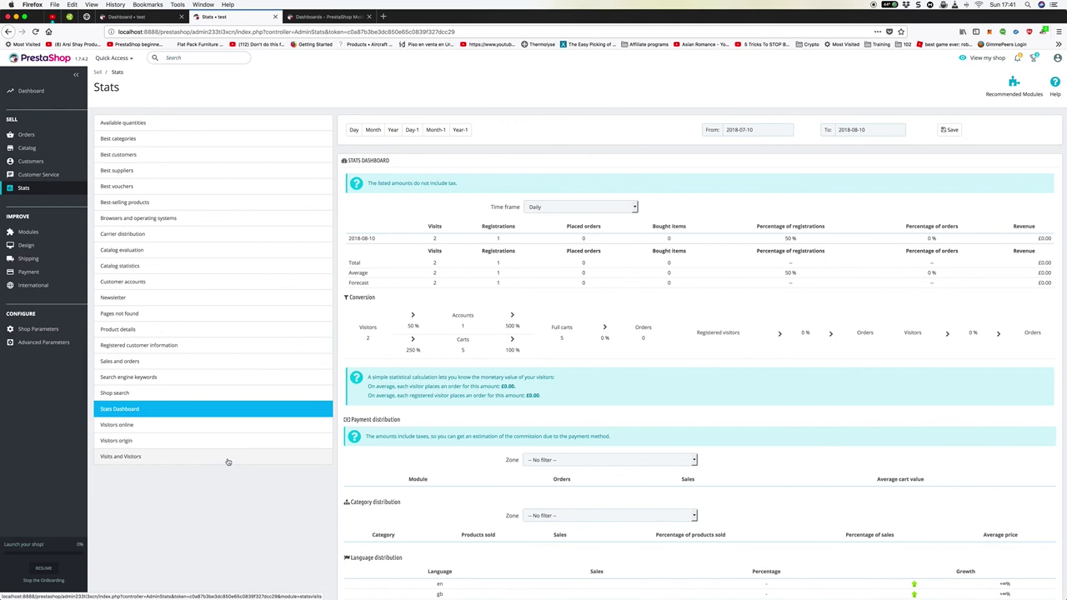
{"action": "scroll", "coordinate": [228, 461], "scroll_direction": "down", "scroll_amount": 1}
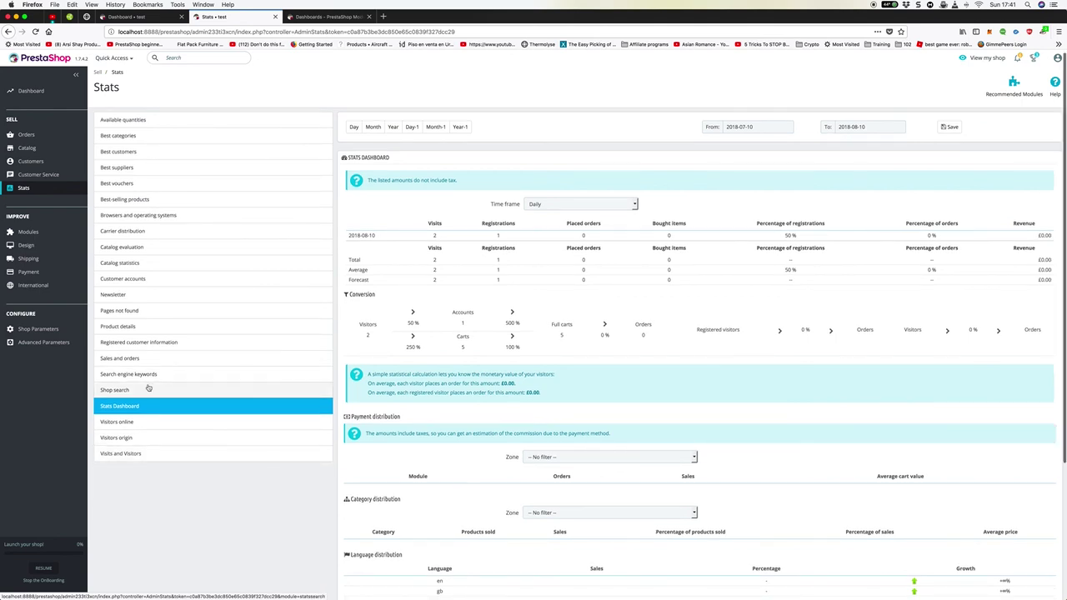
{"action": "scroll", "coordinate": [138, 327], "scroll_direction": "down", "scroll_amount": 2}
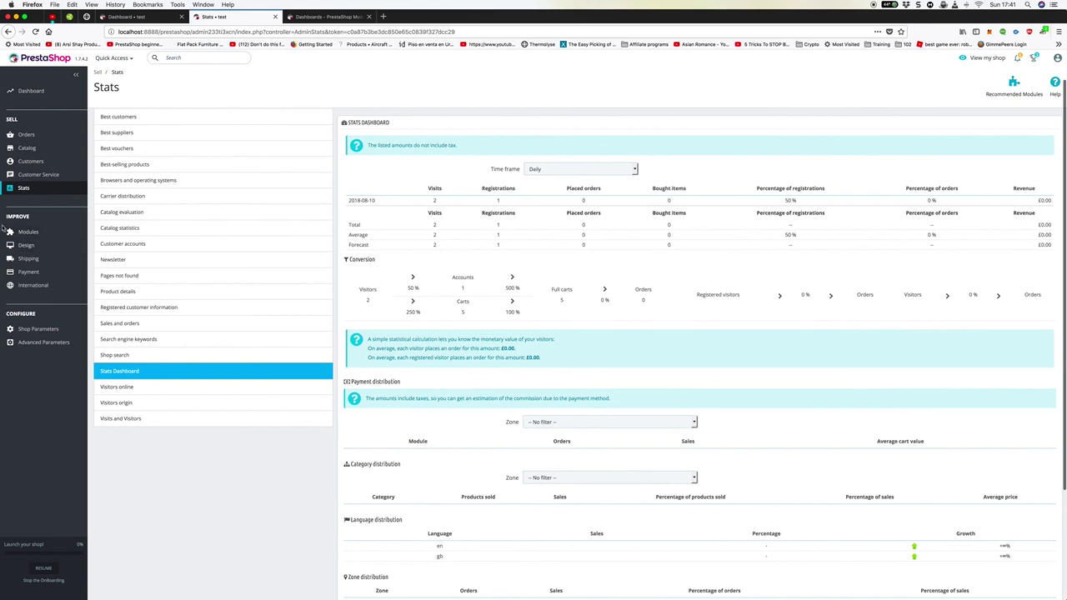
Open Modules & Services and look through the installed built-in and theme modules
{"action": "mouse_move", "coordinate": [57, 237]}
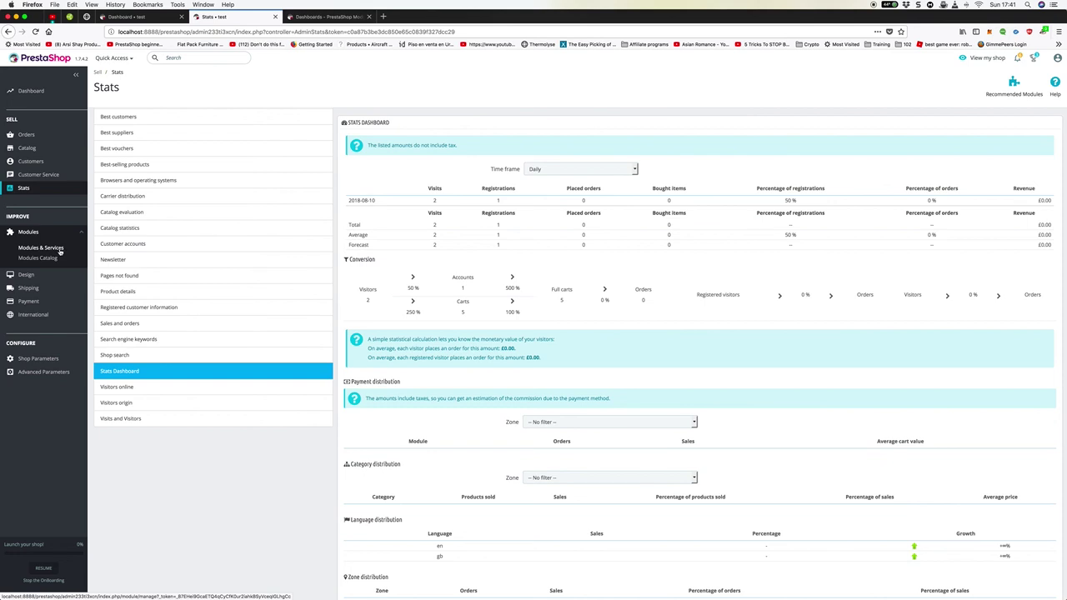
{"action": "left_click", "coordinate": [58, 252]}
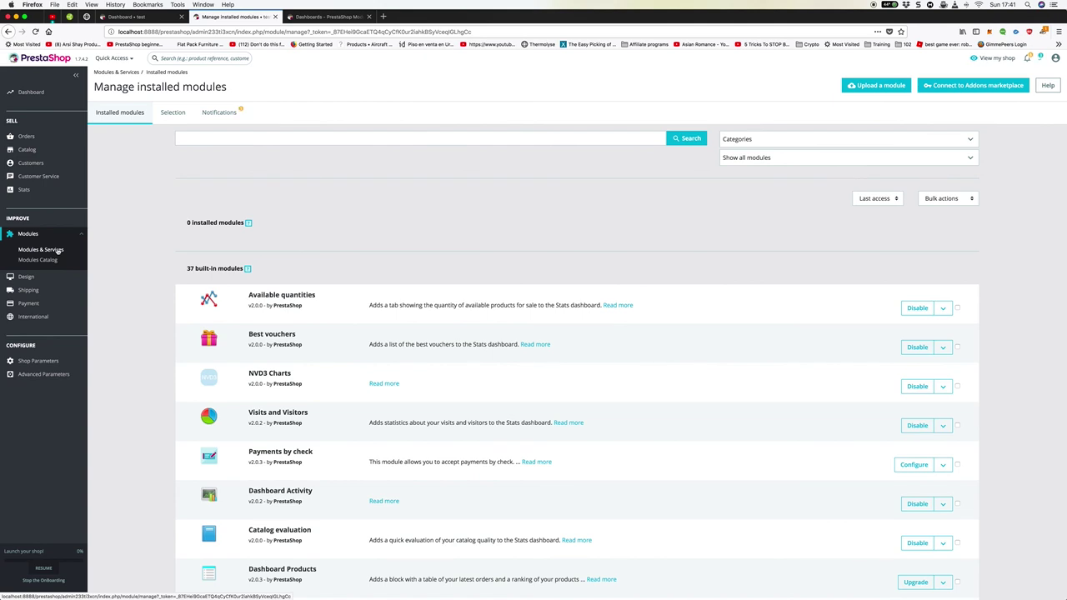
{"action": "scroll", "coordinate": [209, 250], "scroll_direction": "down", "scroll_amount": 2}
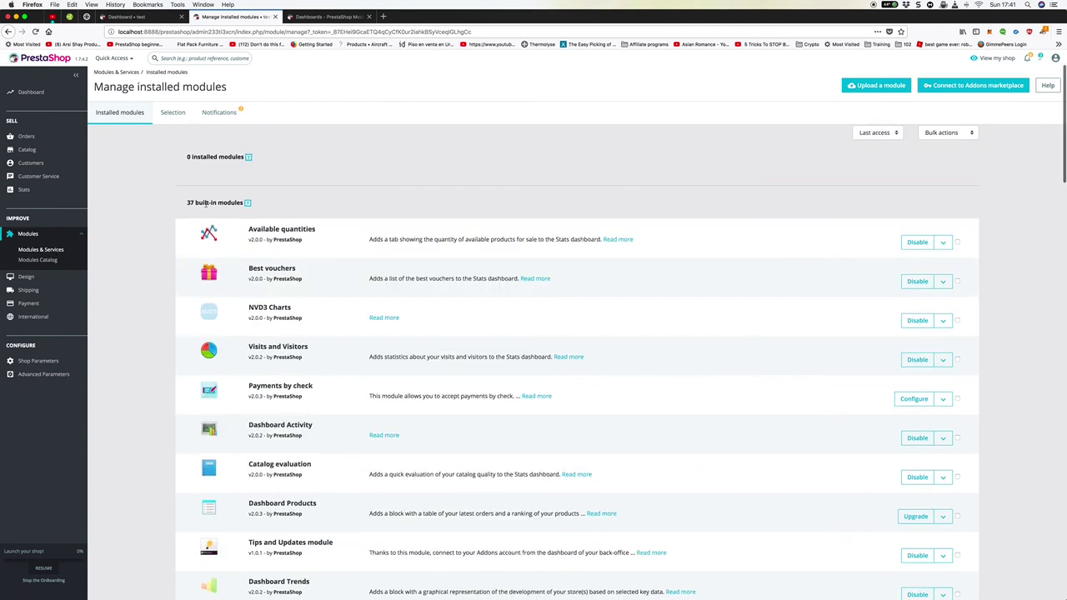
{"action": "left_click_drag", "start_coordinate": [201, 204], "coordinate": [238, 205]}
{"action": "scroll", "coordinate": [294, 221], "scroll_direction": "down", "scroll_amount": 3}
{"action": "scroll", "coordinate": [295, 215], "scroll_direction": "up", "scroll_amount": 2}
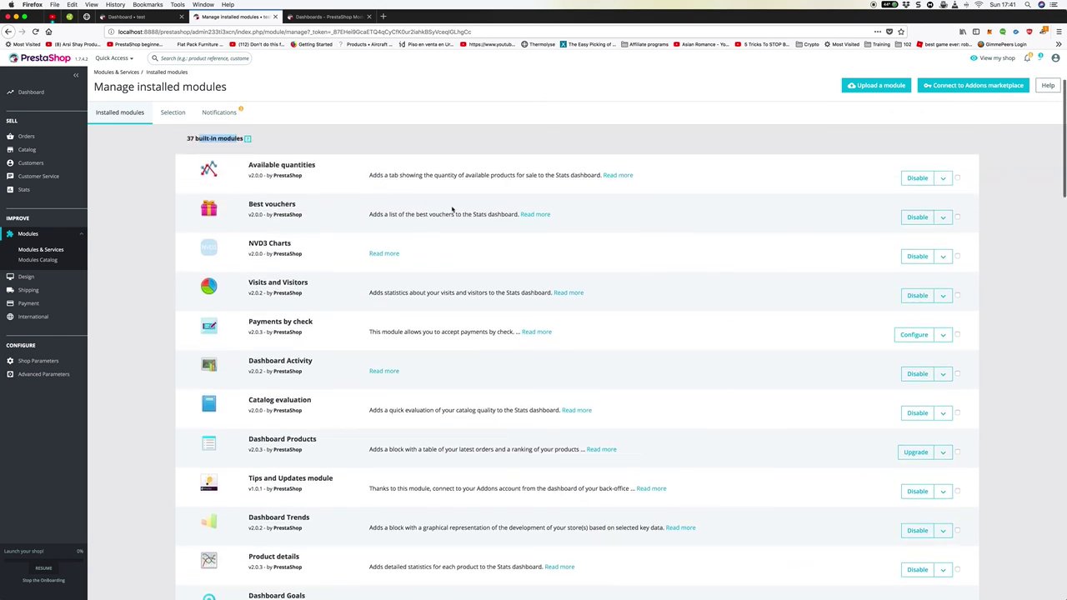
{"action": "scroll", "coordinate": [338, 224], "scroll_direction": "down", "scroll_amount": 2}
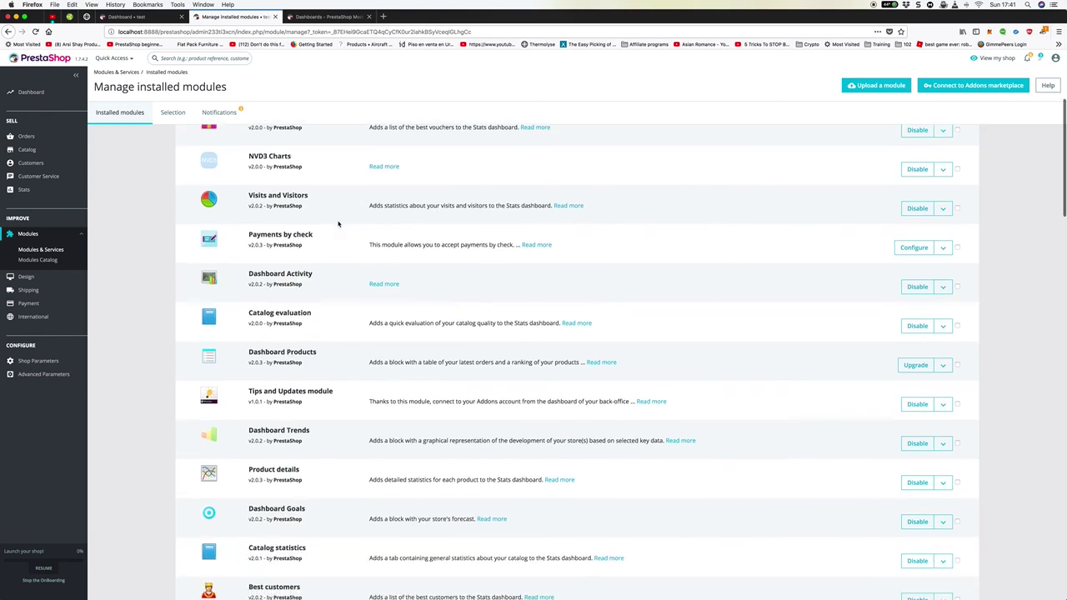
{"action": "scroll", "coordinate": [338, 223], "scroll_direction": "down", "scroll_amount": 1}
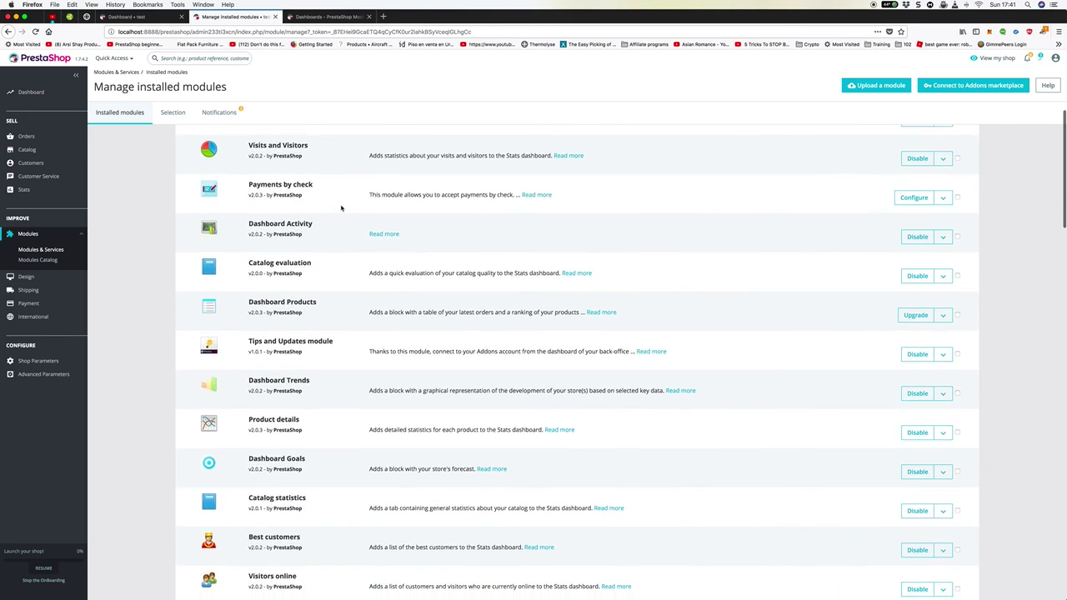
{"action": "scroll", "coordinate": [350, 226], "scroll_direction": "down", "scroll_amount": 20}
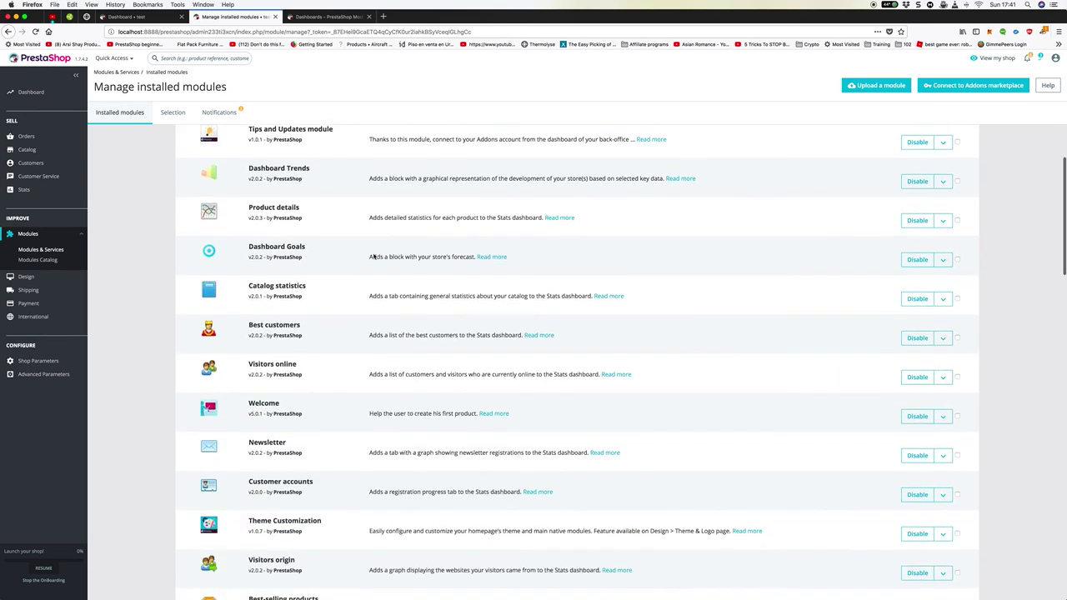
{"action": "scroll", "coordinate": [371, 251], "scroll_direction": "down", "scroll_amount": 5}
{"action": "scroll", "coordinate": [345, 248], "scroll_direction": "up", "scroll_amount": 1}
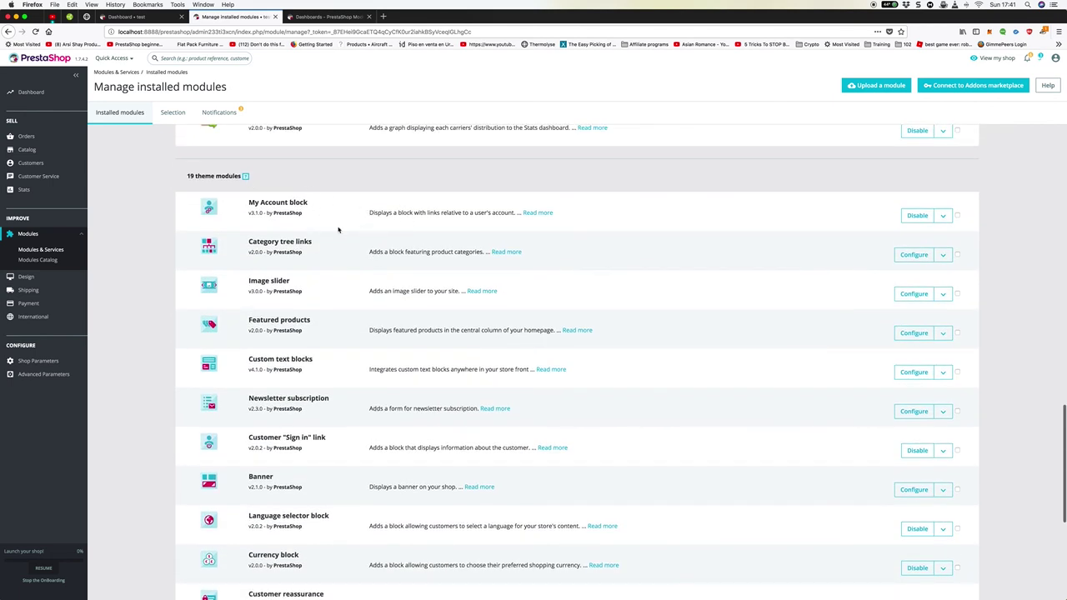
{"action": "scroll", "coordinate": [339, 229], "scroll_direction": "down", "scroll_amount": 8}
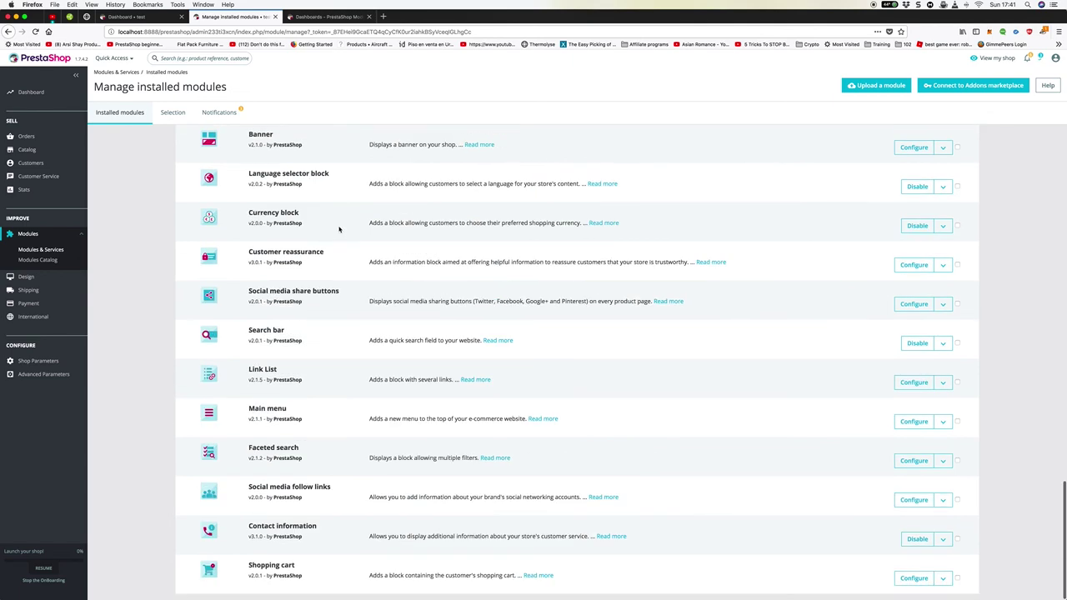
Go back to the built-in modules and highlight the Payments by check module's name
{"action": "scroll", "coordinate": [339, 229], "scroll_direction": "up", "scroll_amount": 20}
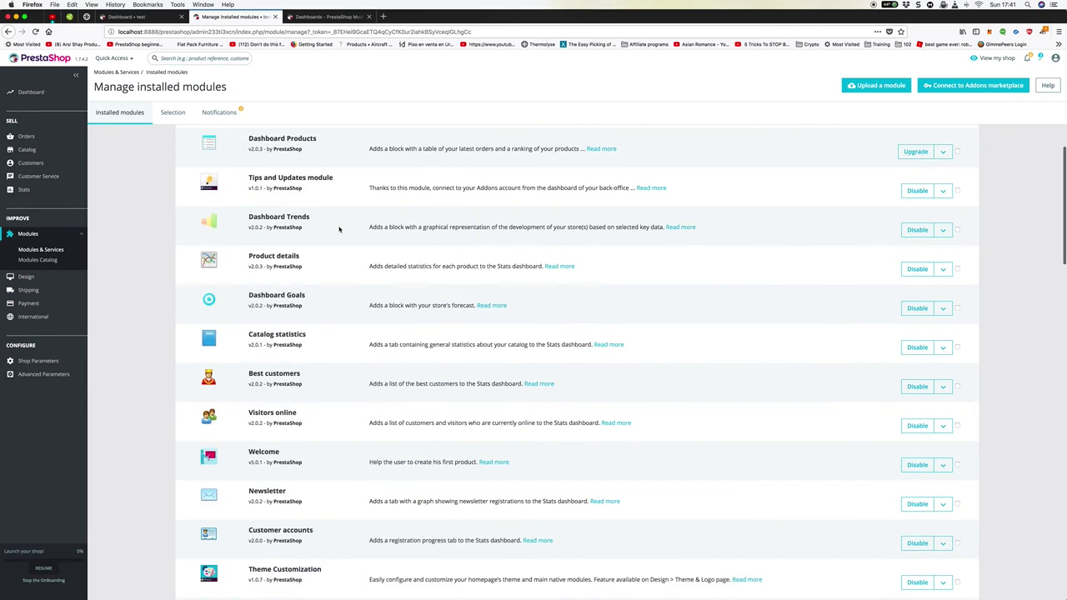
{"action": "scroll", "coordinate": [339, 230], "scroll_direction": "up", "scroll_amount": 9}
{"action": "scroll", "coordinate": [338, 230], "scroll_direction": "down", "scroll_amount": 7}
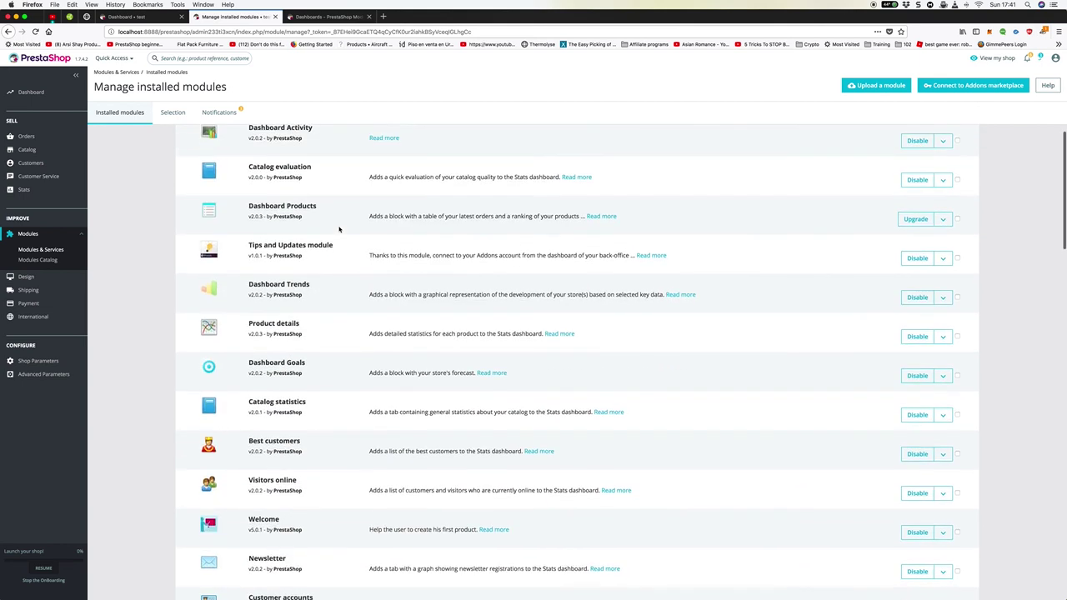
{"action": "scroll", "coordinate": [339, 229], "scroll_direction": "up", "scroll_amount": 2}
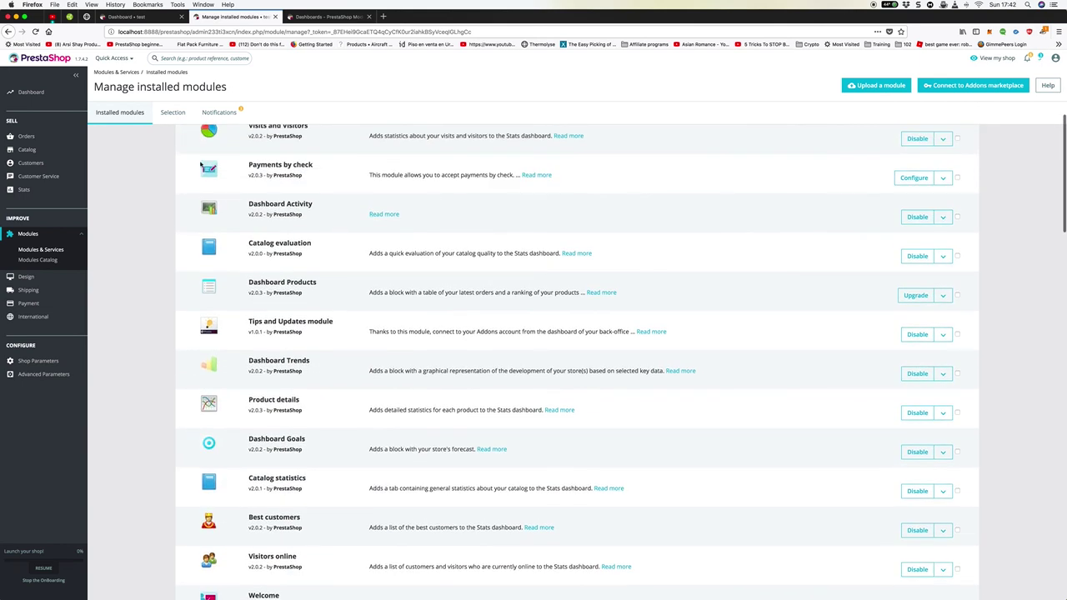
{"action": "left_click_drag", "start_coordinate": [249, 164], "coordinate": [344, 171]}
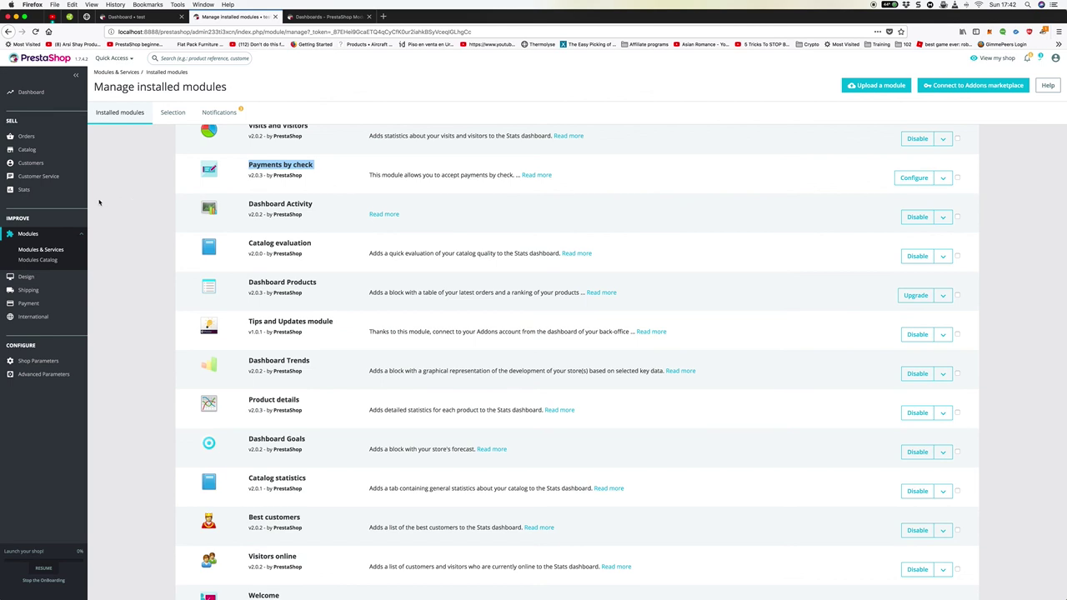
Open the Modules Catalog and browse the recommended, traffic, conversion, business and partner modules offered on PrestaShop Addons
{"action": "left_click", "coordinate": [52, 262]}
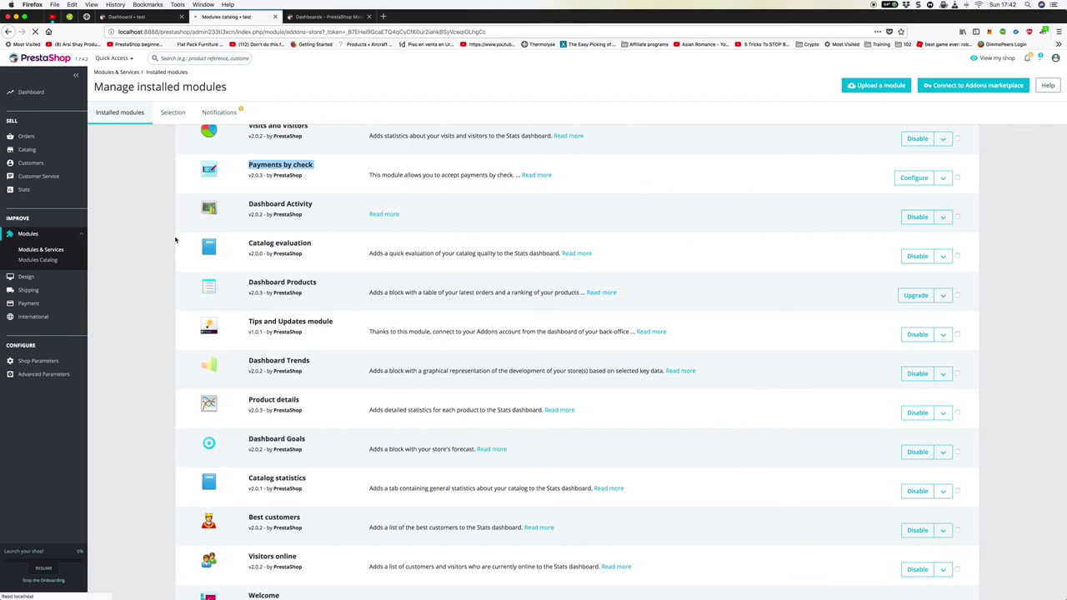
{"action": "scroll", "coordinate": [164, 238], "scroll_direction": "down", "scroll_amount": 2}
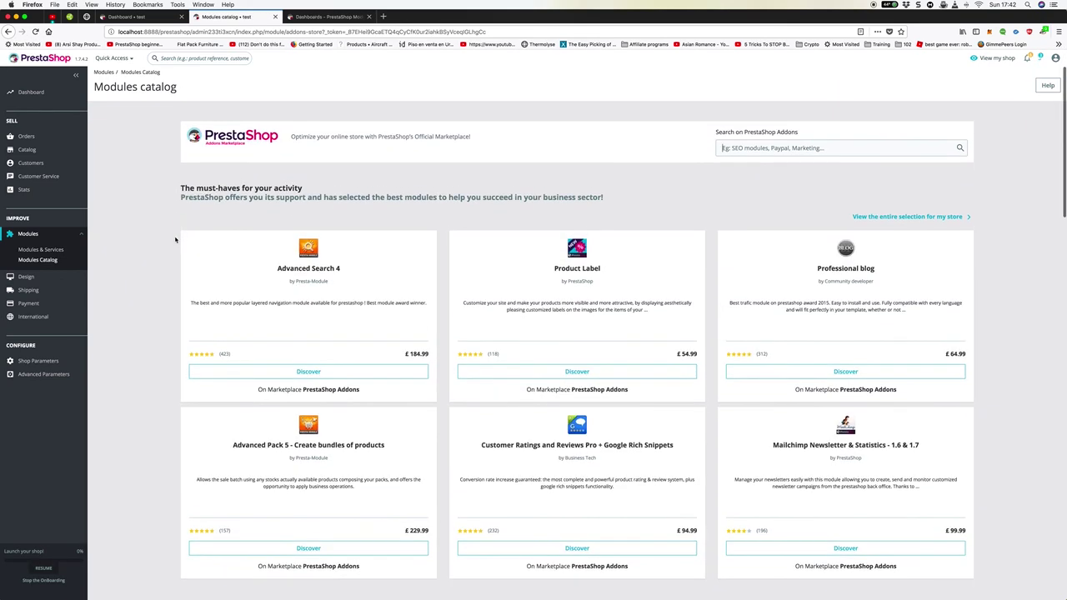
{"action": "scroll", "coordinate": [152, 236], "scroll_direction": "down", "scroll_amount": 2}
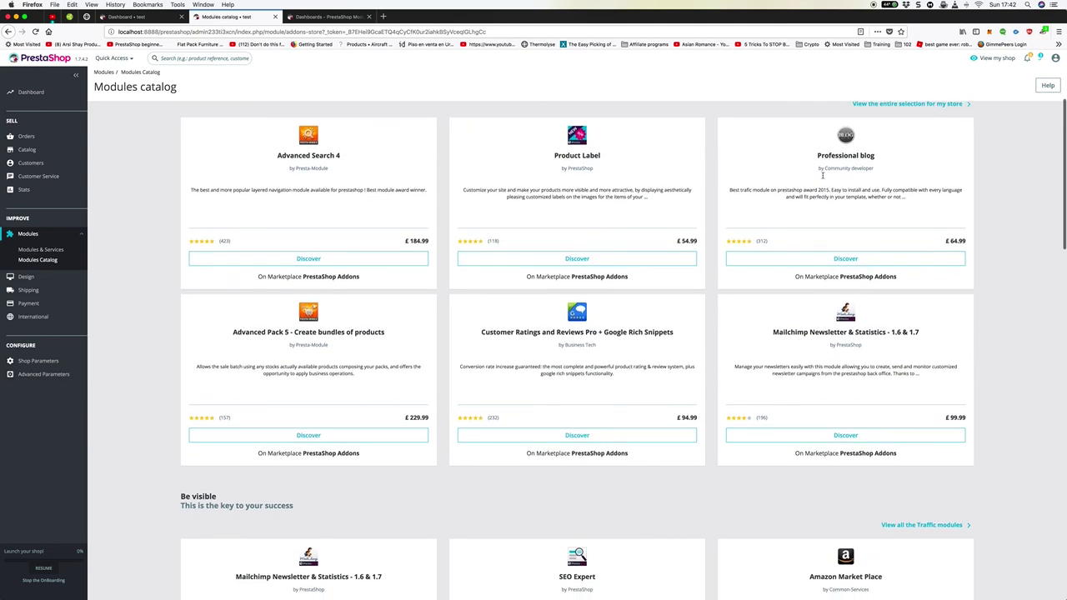
{"action": "scroll", "coordinate": [827, 254], "scroll_direction": "down", "scroll_amount": 1}
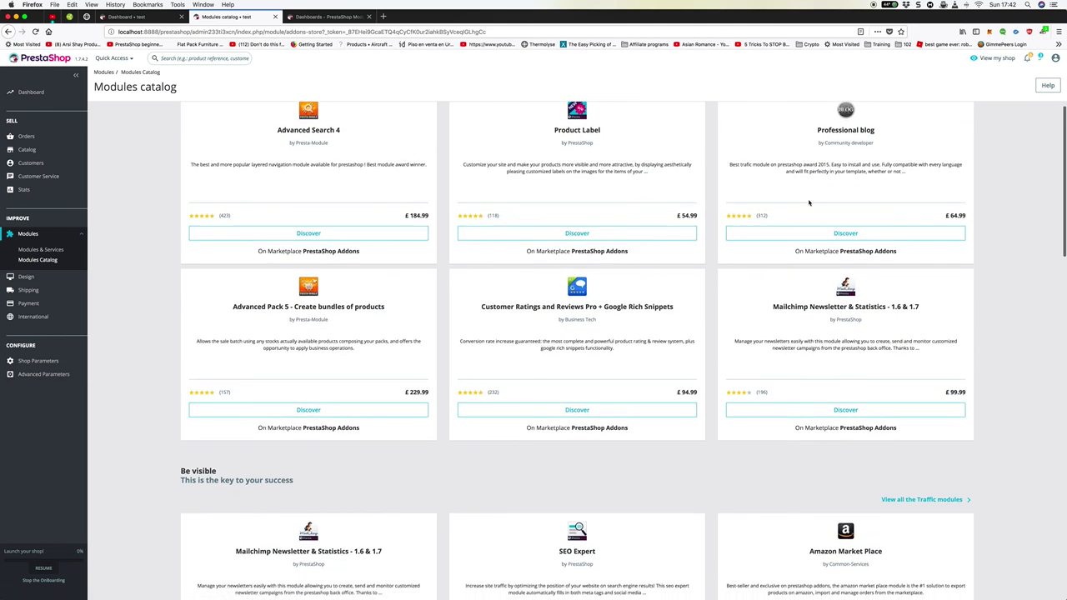
{"action": "scroll", "coordinate": [809, 202], "scroll_direction": "down", "scroll_amount": 5}
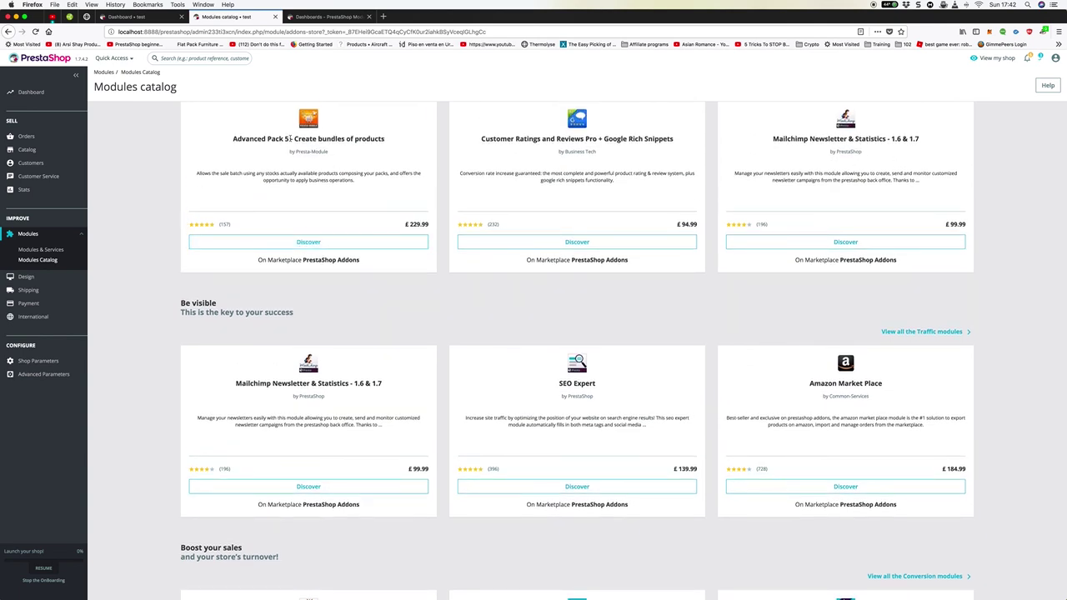
{"action": "left_click_drag", "start_coordinate": [294, 139], "coordinate": [385, 140]}
{"action": "scroll", "coordinate": [368, 176], "scroll_direction": "down", "scroll_amount": 1}
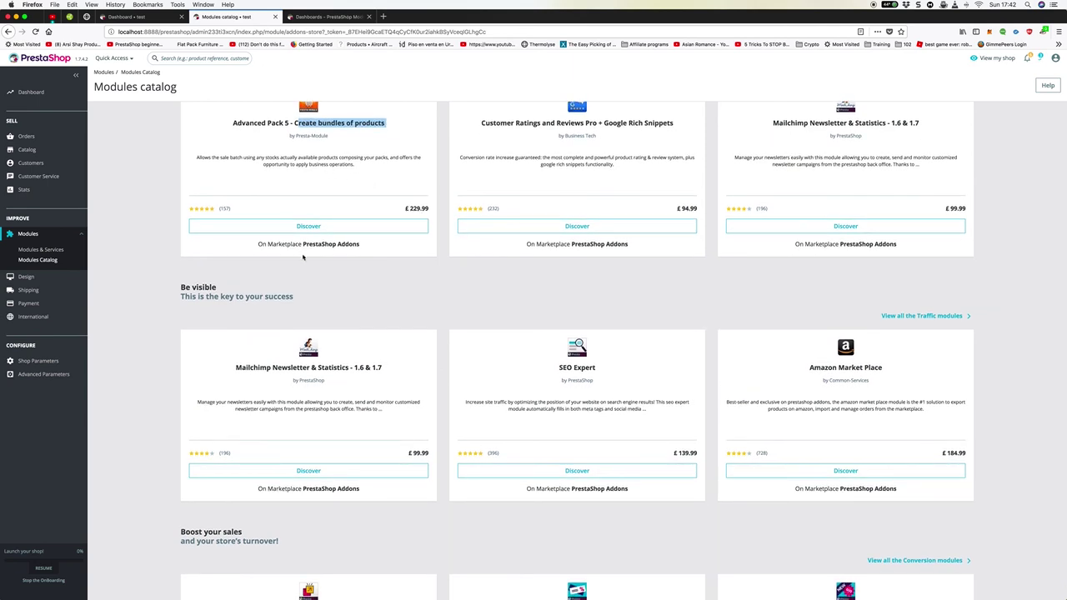
{"action": "scroll", "coordinate": [344, 178], "scroll_direction": "down", "scroll_amount": 10}
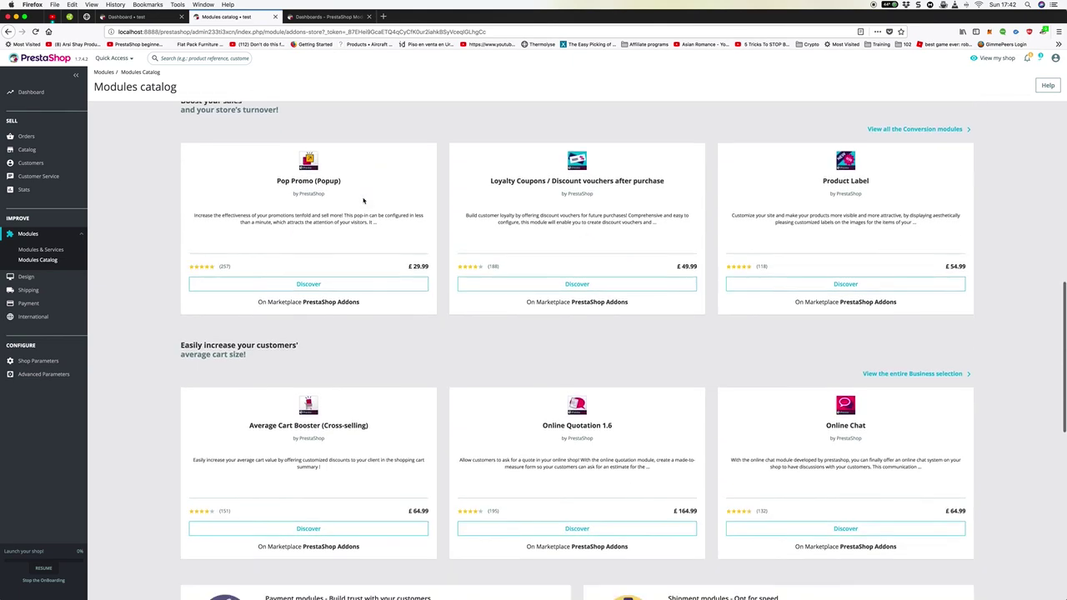
{"action": "scroll", "coordinate": [364, 198], "scroll_direction": "down", "scroll_amount": 3}
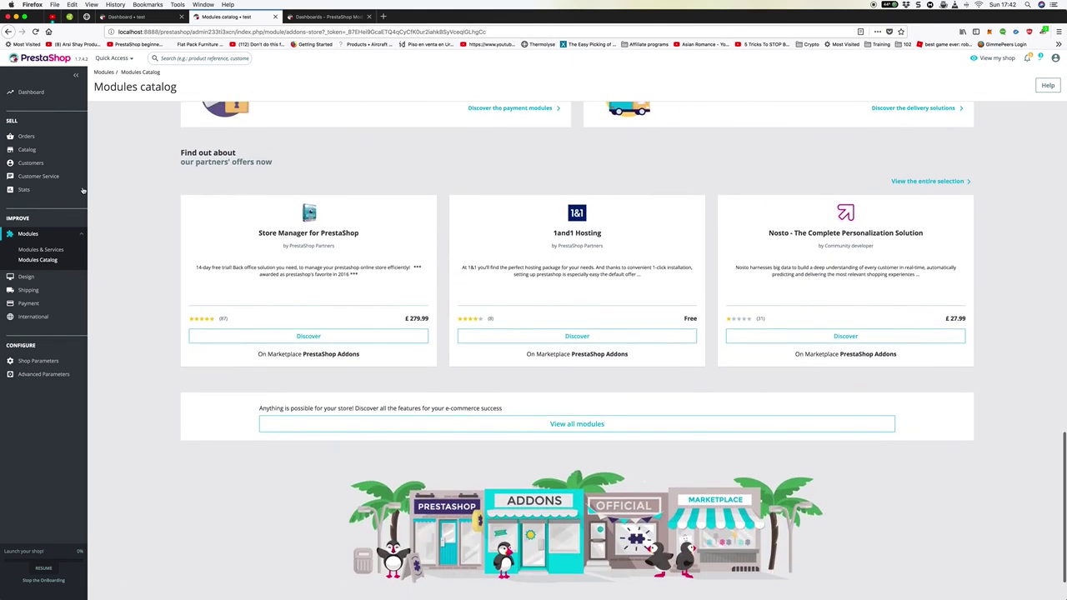
{"action": "scroll", "coordinate": [71, 197], "scroll_direction": "down", "scroll_amount": 1}
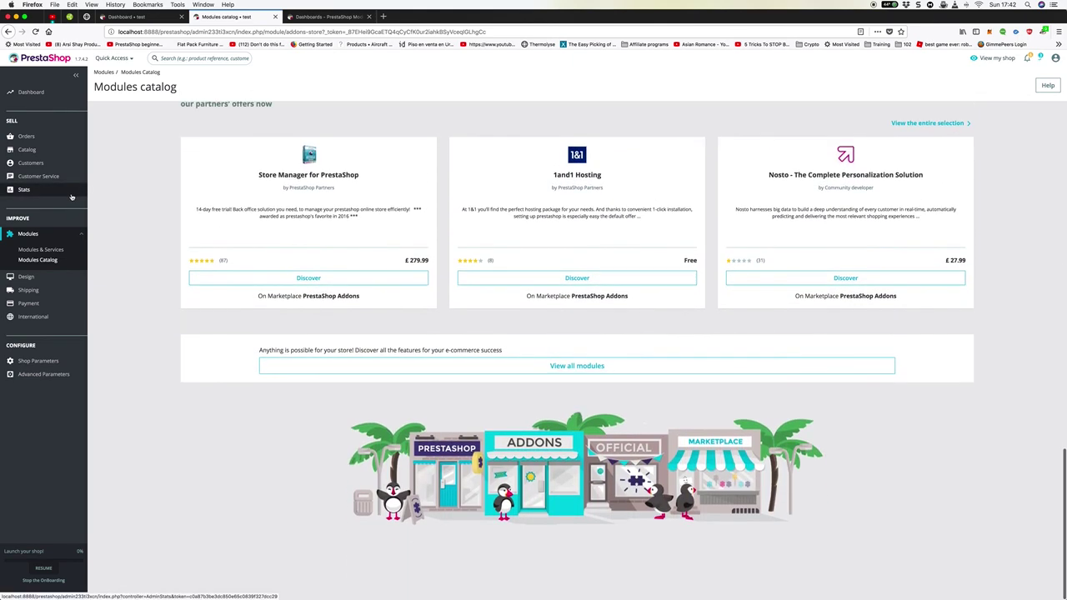
Open the Theme & Logo page of the Design section and look through its Homepage Configuration layout of theme modules
{"action": "left_click", "coordinate": [50, 279]}
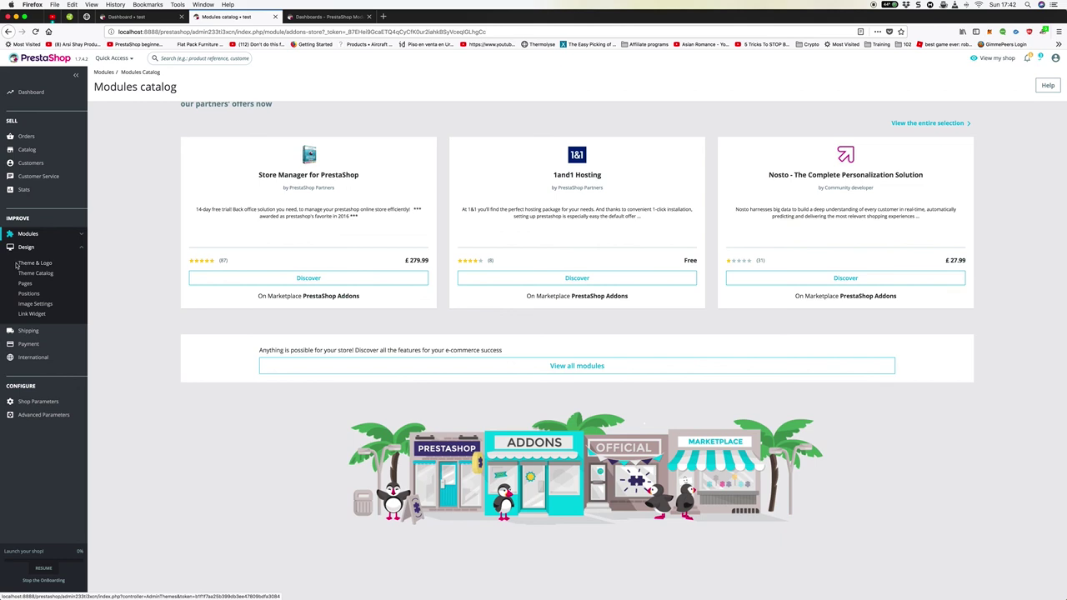
{"action": "left_click", "coordinate": [56, 265]}
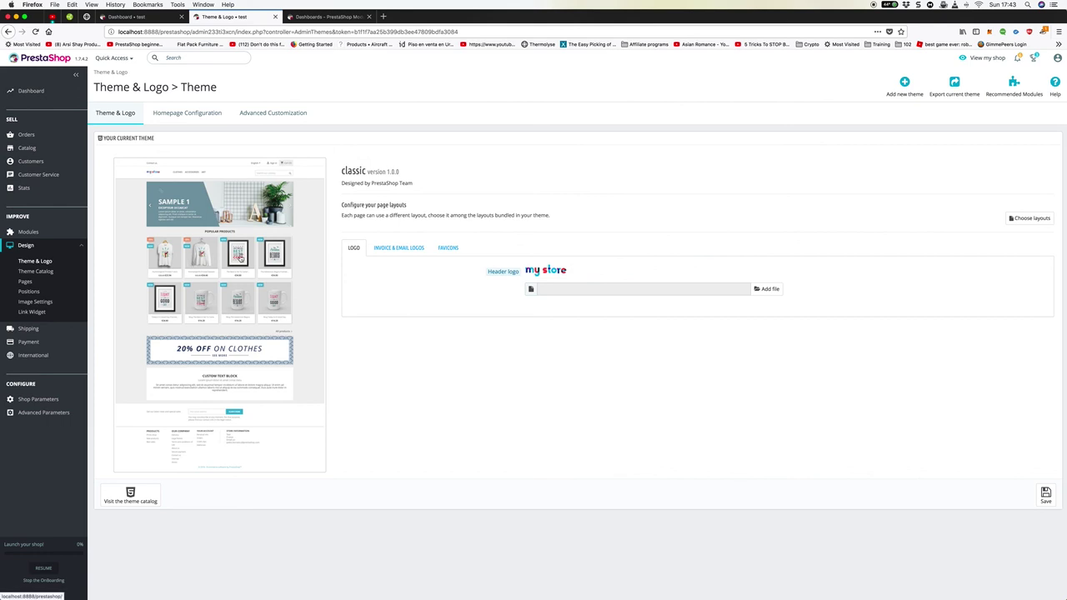
{"action": "left_click", "coordinate": [212, 113]}
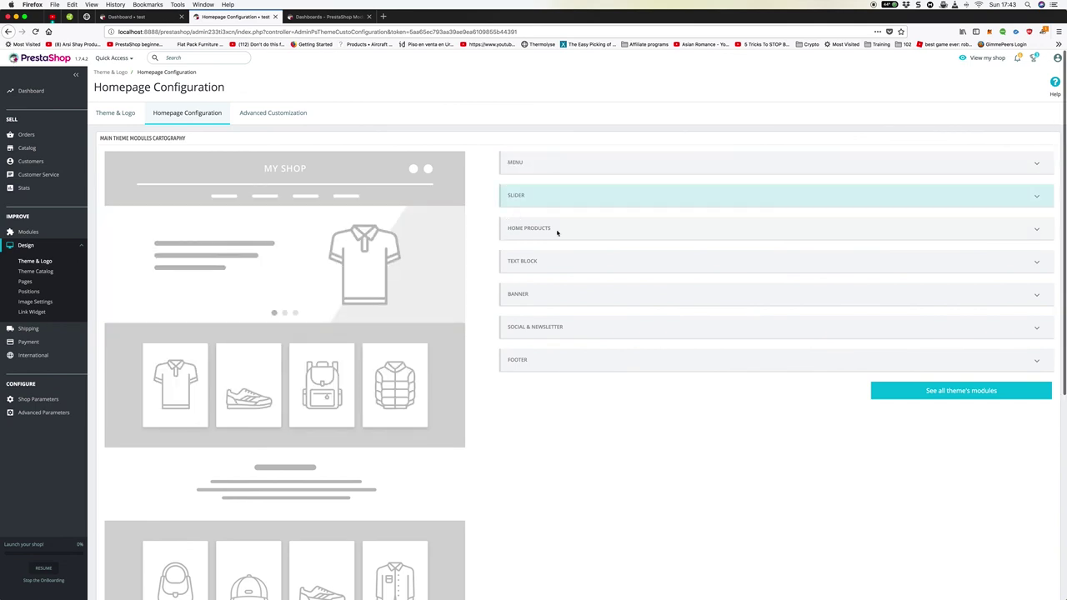
{"action": "scroll", "coordinate": [479, 368], "scroll_direction": "down", "scroll_amount": 1}
{"action": "scroll", "coordinate": [417, 334], "scroll_direction": "down", "scroll_amount": 4}
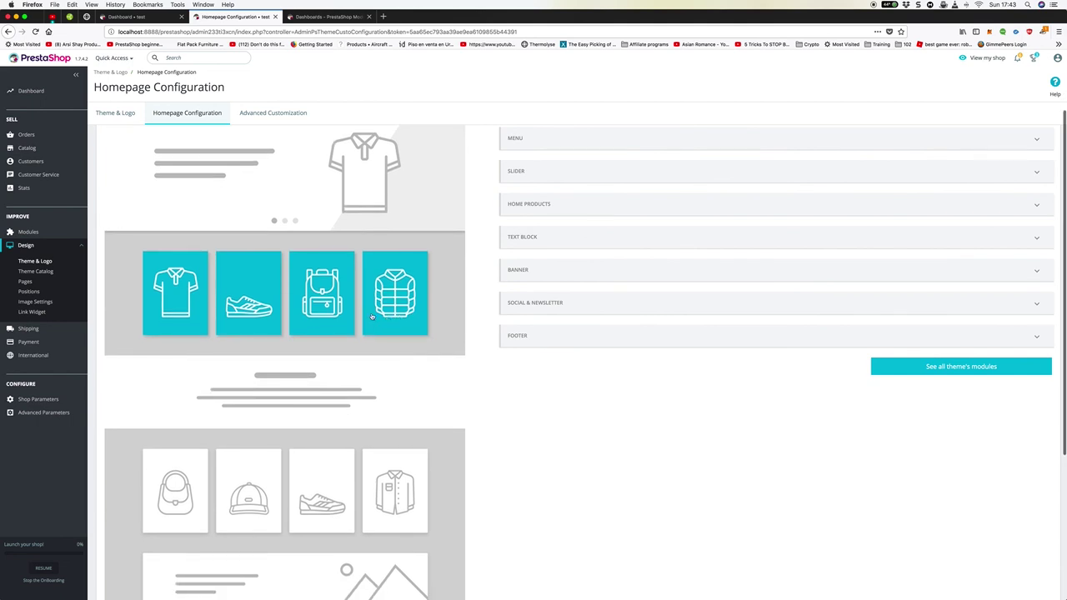
{"action": "left_click_drag", "start_coordinate": [382, 315], "coordinate": [380, 314]}
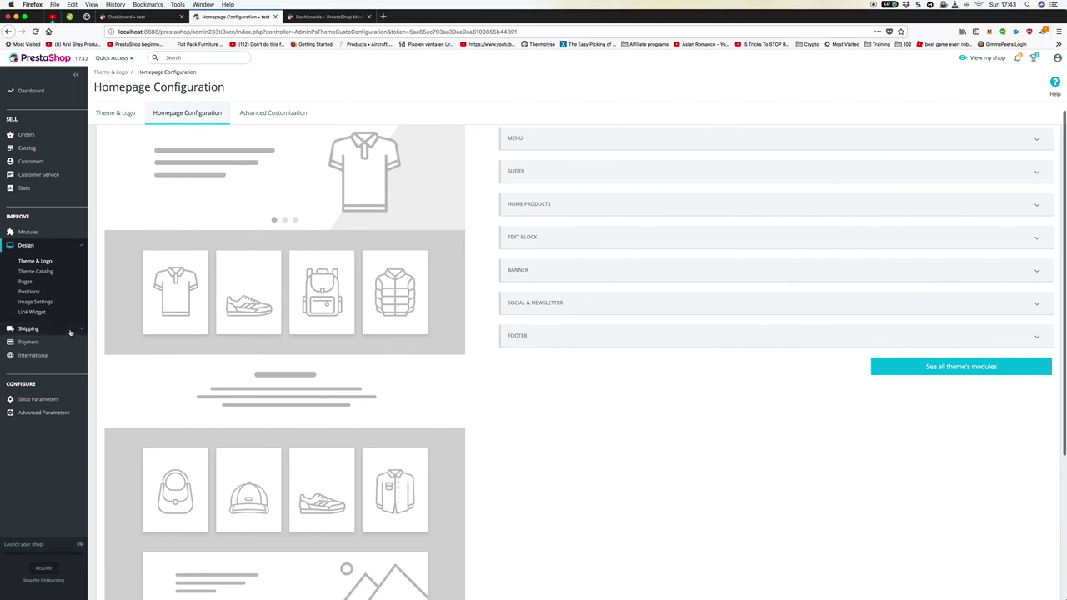
View the shop's shipping Carriers page and the active modules on the Payment Methods page
{"action": "mouse_move", "coordinate": [49, 328]}
{"action": "left_click", "coordinate": [42, 276]}
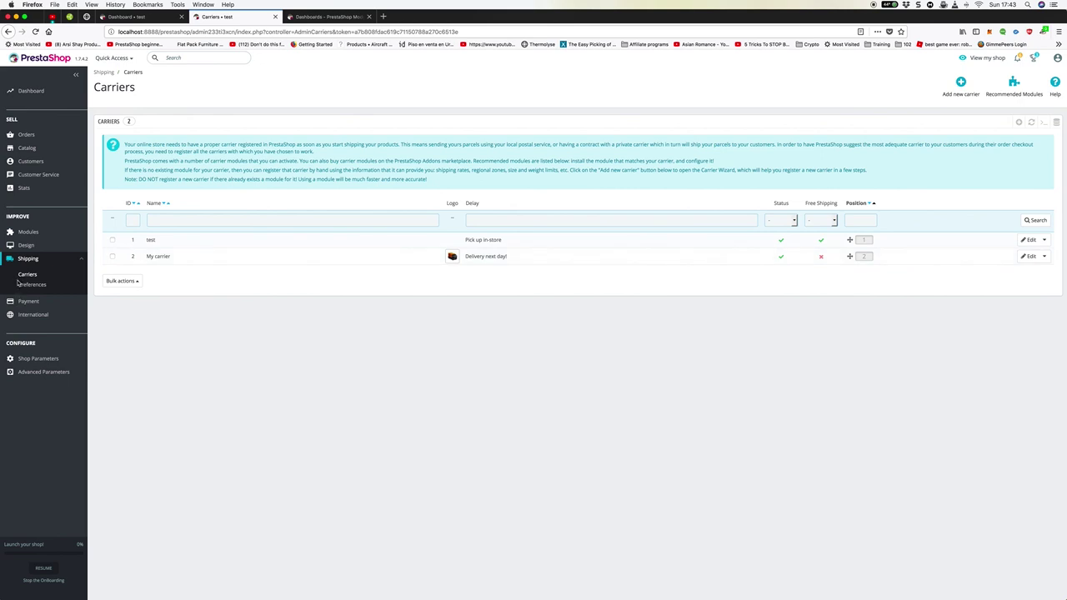
{"action": "mouse_move", "coordinate": [55, 301]}
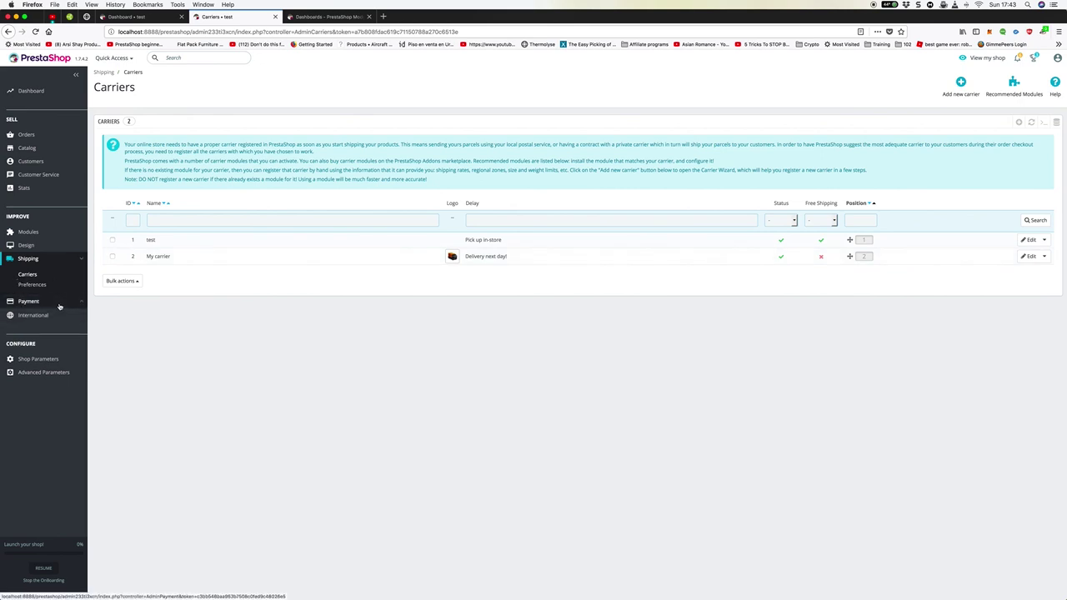
{"action": "left_click", "coordinate": [57, 289]}
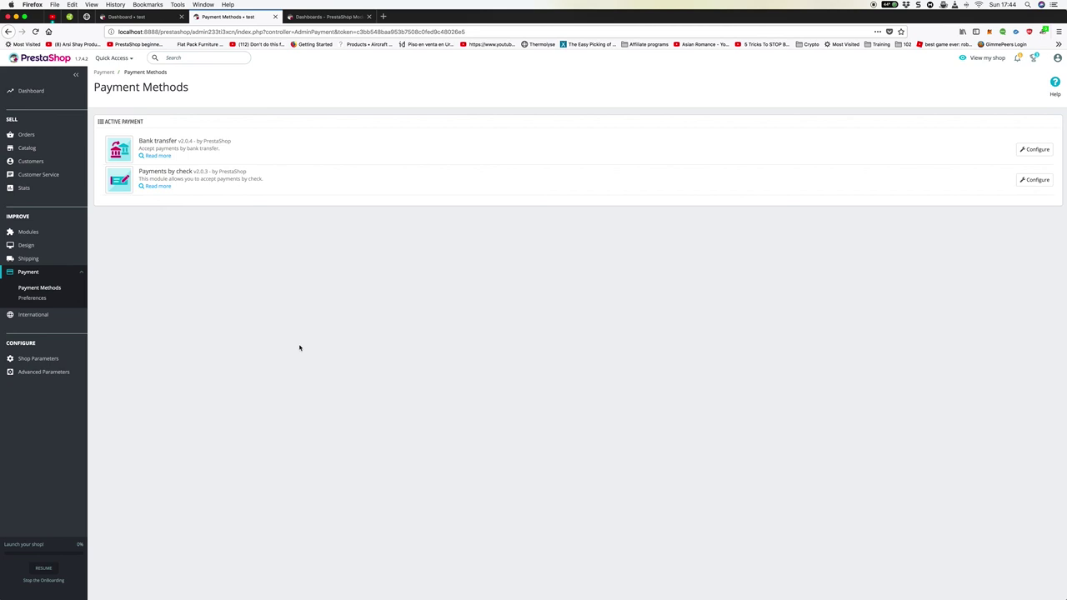
Show the list of settings pages available under Shop Parameters
{"action": "mouse_move", "coordinate": [25, 315]}
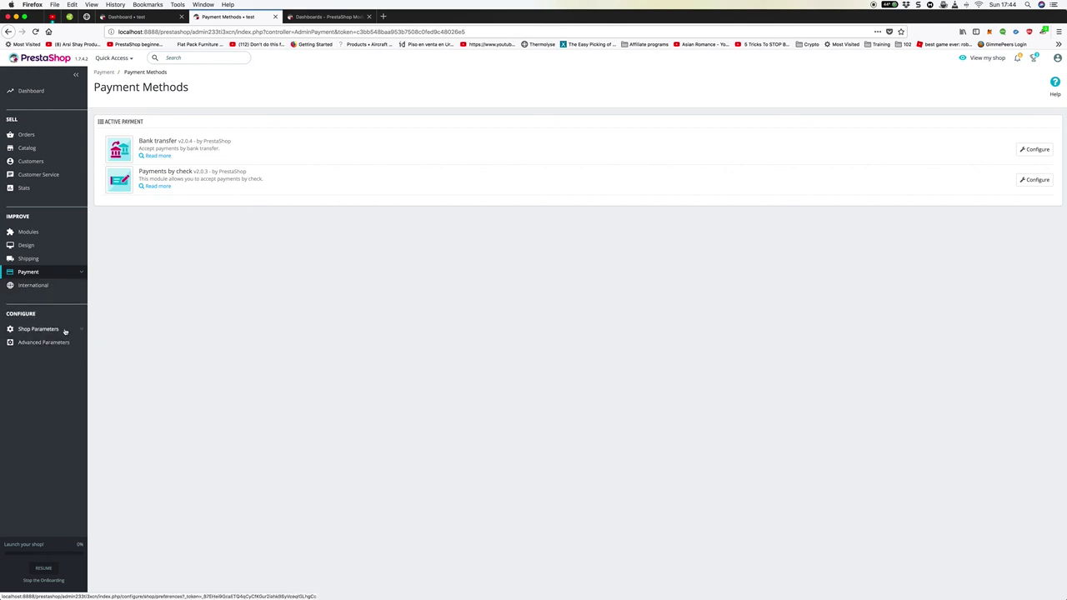
{"action": "mouse_move", "coordinate": [61, 331]}
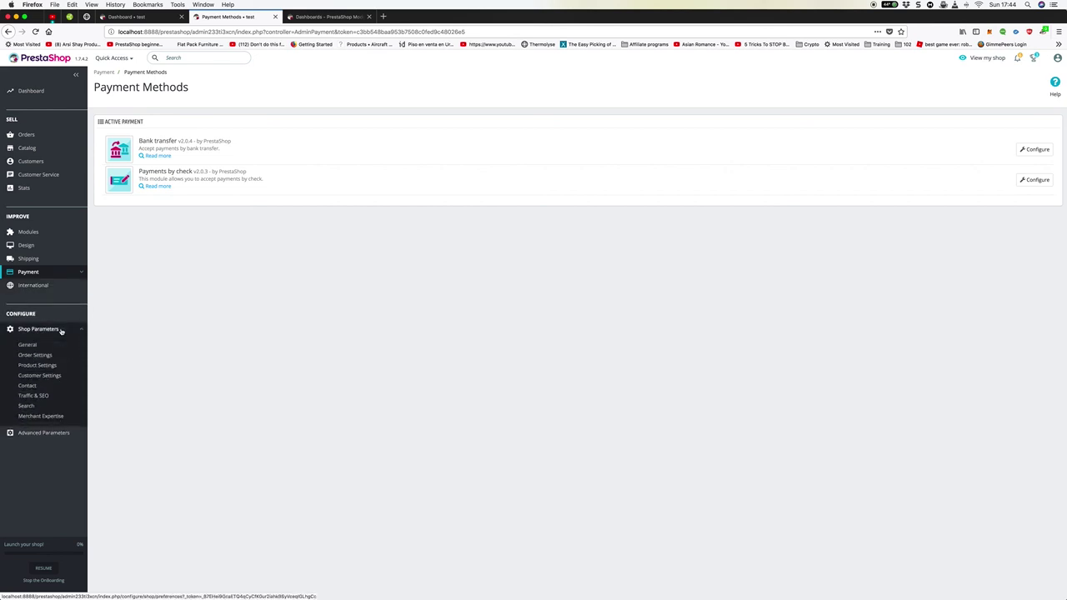